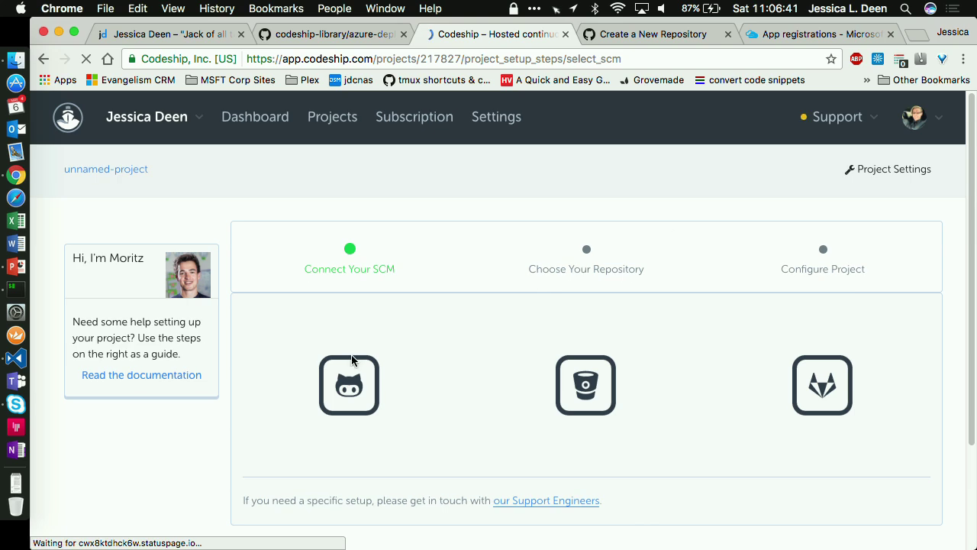
- Choose GitHub as the Codeship project's source control and move to GitHub's new-repository page
{"action": "left_click", "coordinate": [349, 385]}
{"action": "scroll", "coordinate": [423, 403], "scroll_direction": "down", "scroll_amount": 5}
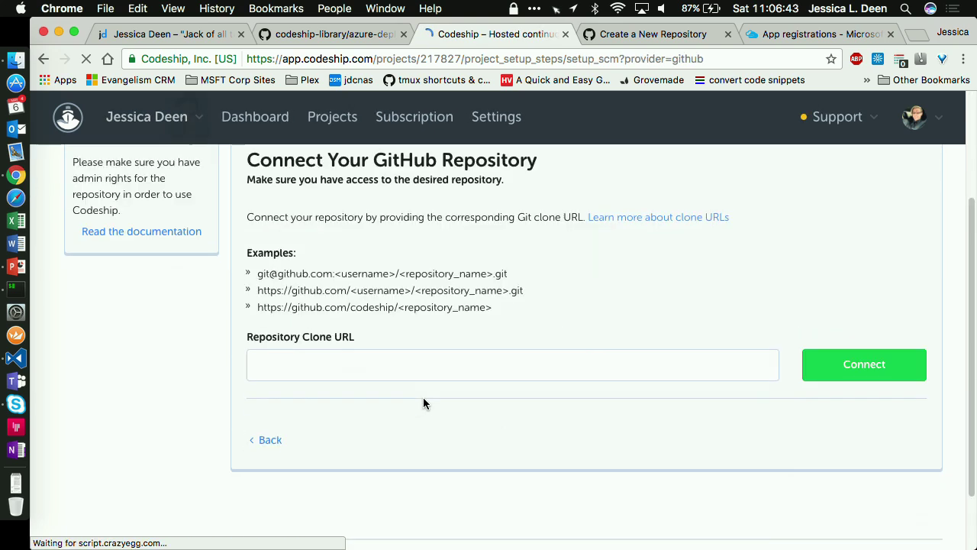
{"action": "left_click", "coordinate": [611, 35]}
- Create the public GitHub repository lfnw-cs, then go back to Codeship
{"action": "left_click", "coordinate": [444, 280]}
{"action": "type", "text": "lfnnw"}
{"action": "key", "text": "BackSpace"}
{"action": "key", "text": "BackSpace"}
{"action": "key", "text": "BackSpace"}
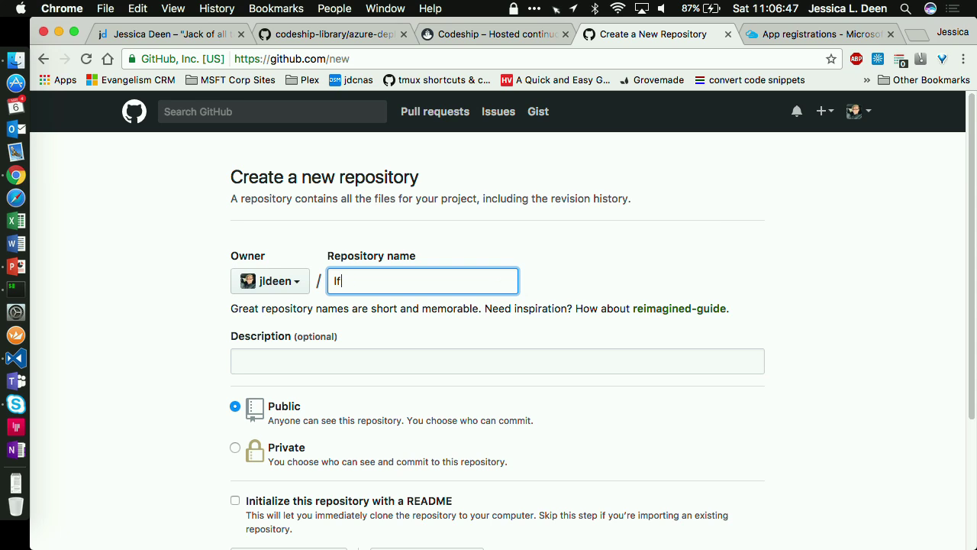
{"action": "type", "text": "nw-cs"}
{"action": "scroll", "coordinate": [704, 362], "scroll_direction": "down", "scroll_amount": 4}
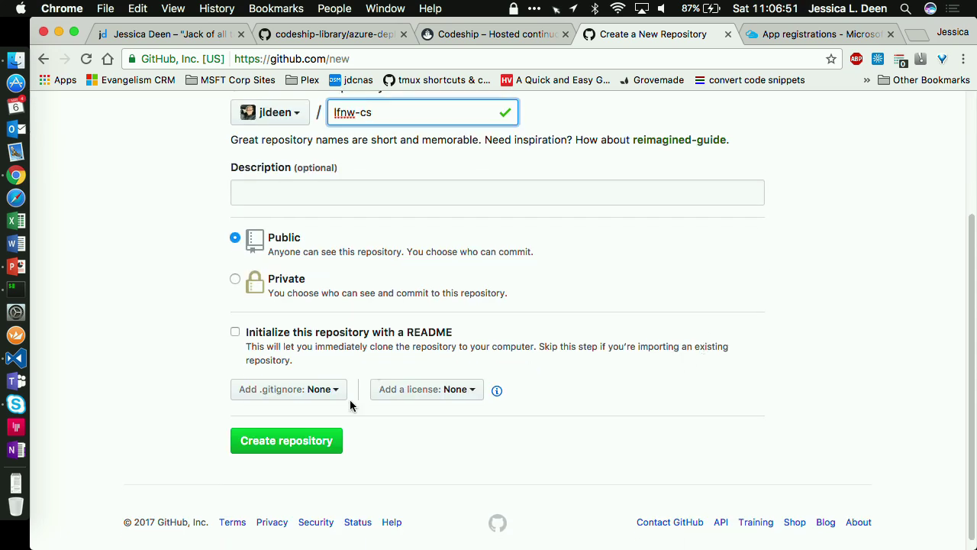
{"action": "left_click", "coordinate": [295, 441]}
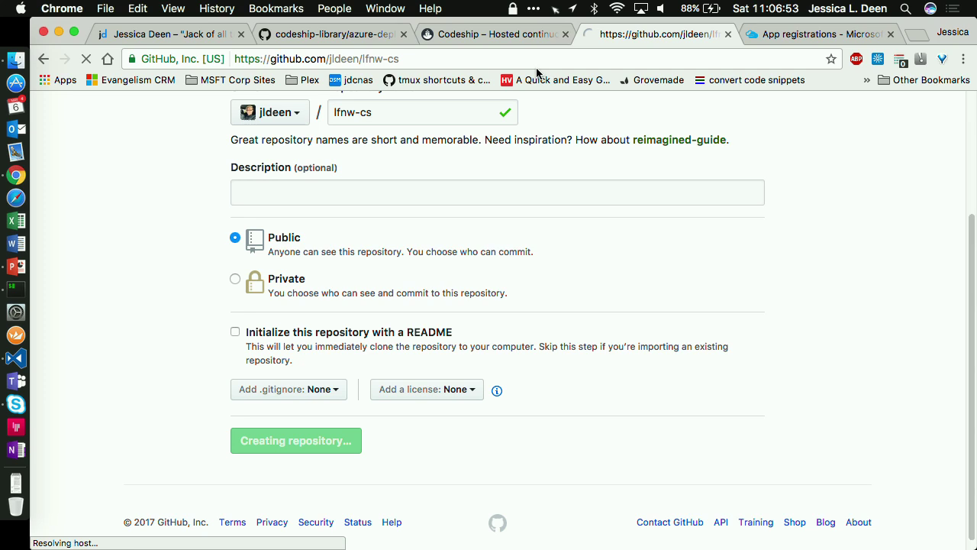
{"action": "left_click", "coordinate": [491, 34]}
- Paste the lfnw-cs clone URL, connect the repository, and select a Codeship Pro project
{"action": "left_click", "coordinate": [412, 313]}
{"action": "type", "text": "https://github.com/jldeen/lfnw-cs"}
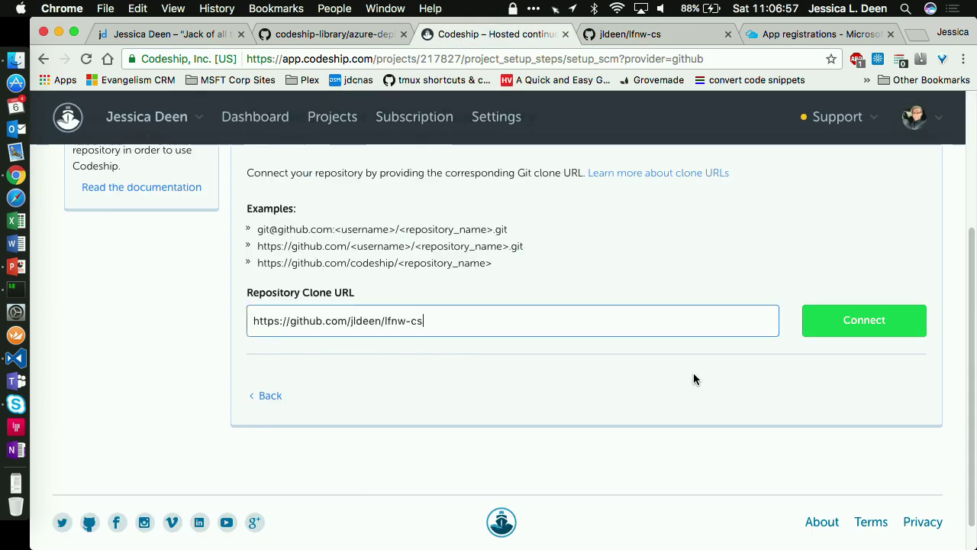
{"action": "left_click", "coordinate": [886, 325]}
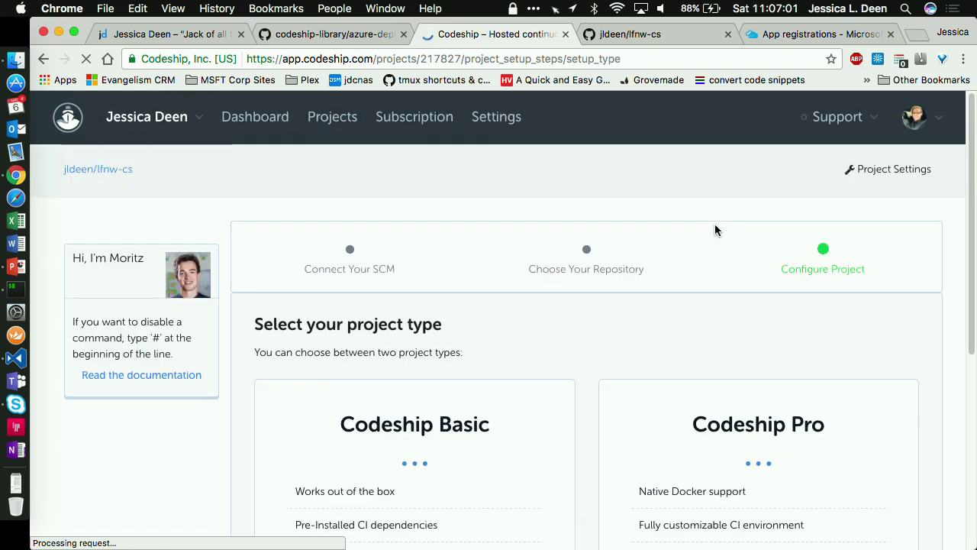
{"action": "scroll", "coordinate": [715, 227], "scroll_direction": "down", "scroll_amount": 5}
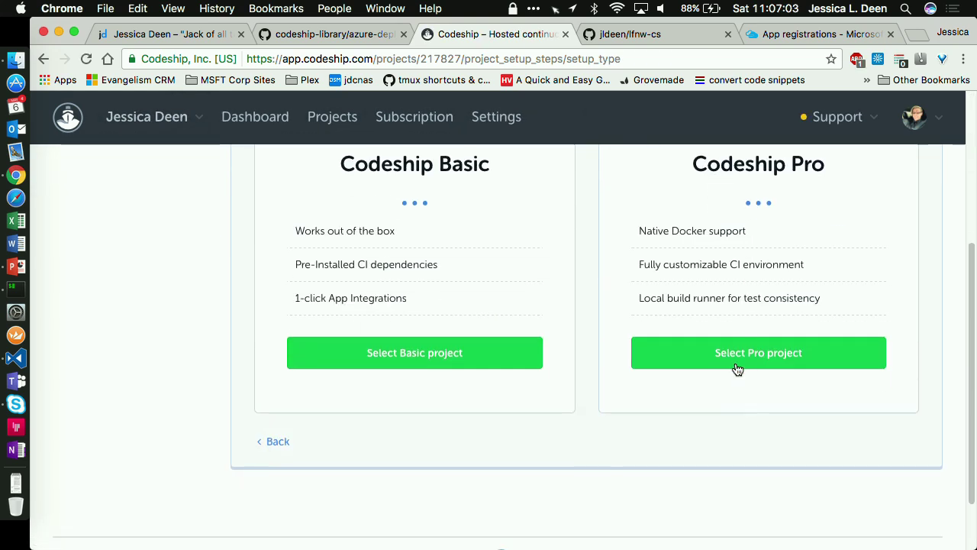
{"action": "left_click", "coordinate": [738, 365]}
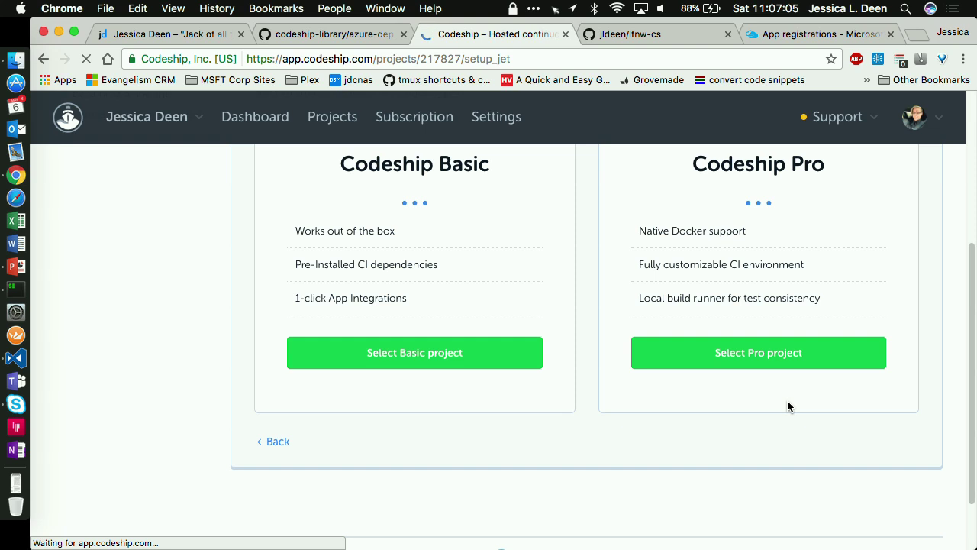
- Go to the project's General settings under Project Settings
{"action": "scroll", "coordinate": [457, 356], "scroll_direction": "down", "scroll_amount": 1}
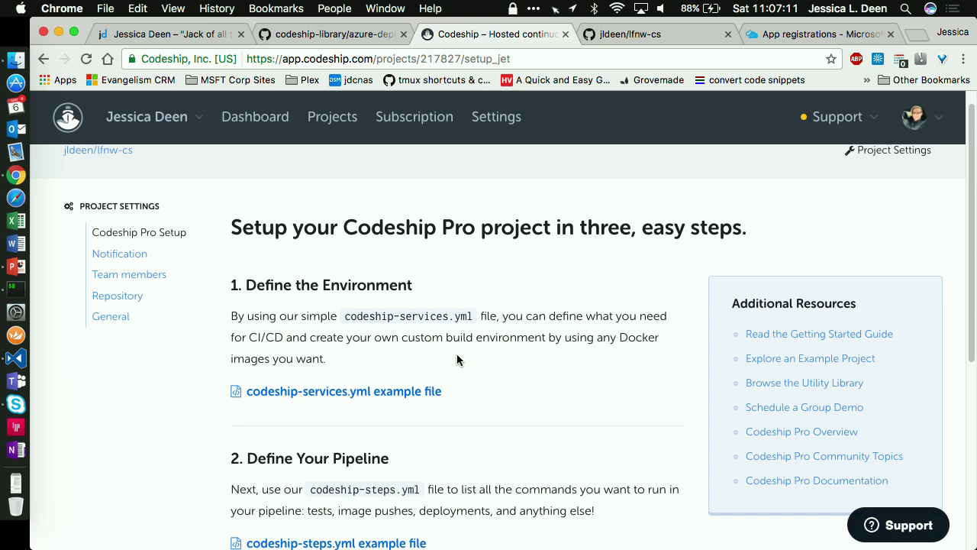
{"action": "left_click", "coordinate": [113, 320]}
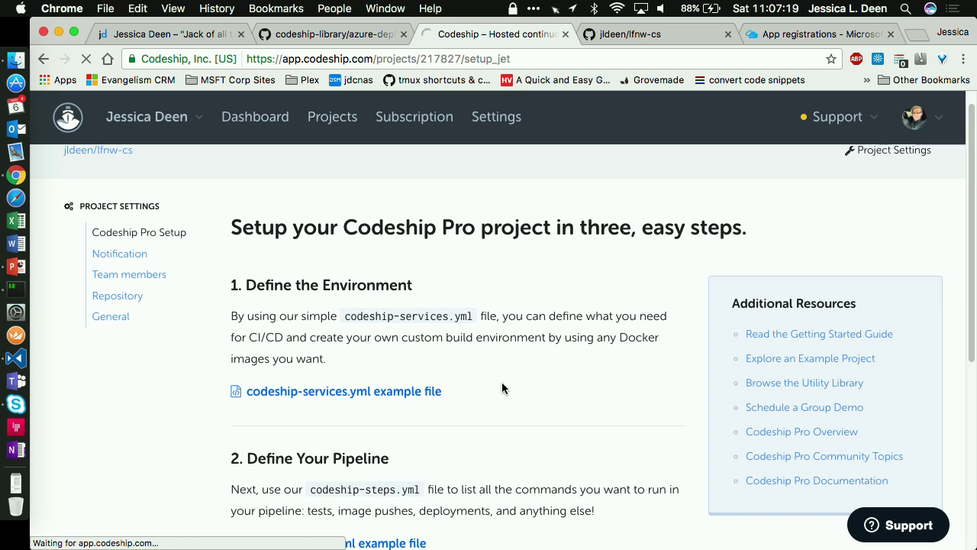
{"action": "scroll", "coordinate": [502, 382], "scroll_direction": "down", "scroll_amount": 5}
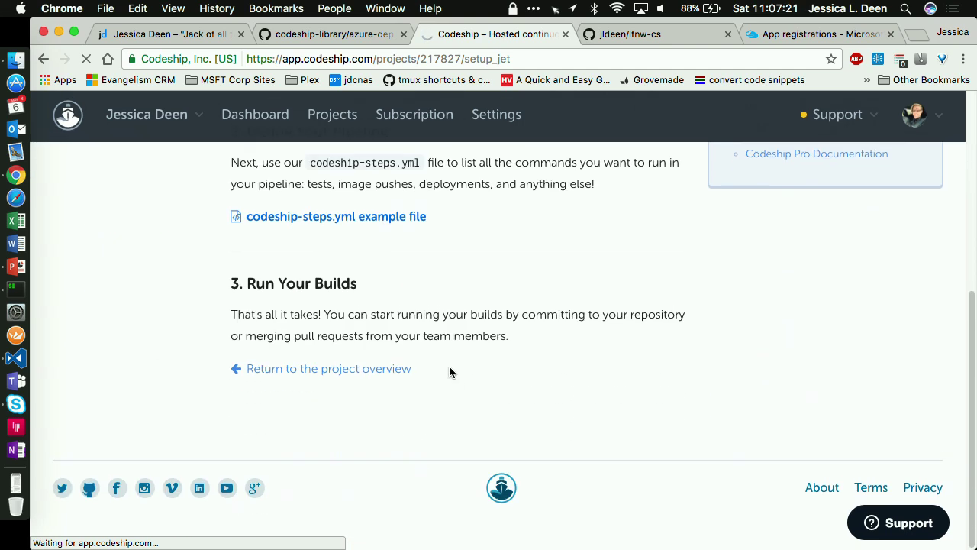
{"action": "left_click", "coordinate": [132, 336]}
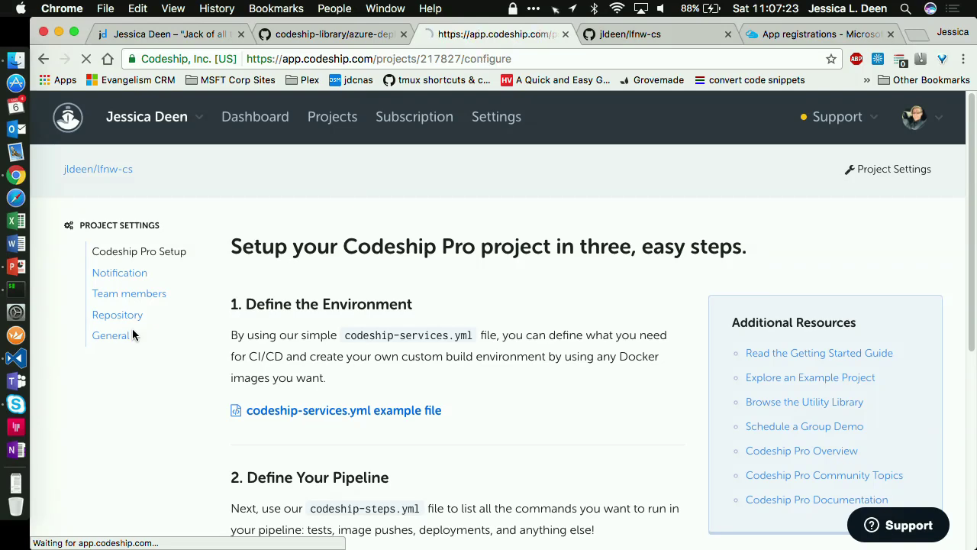
- Copy the project's AES key from General settings and switch to Visual Studio Code
{"action": "scroll", "coordinate": [468, 408], "scroll_direction": "down", "scroll_amount": 3}
{"action": "scroll", "coordinate": [377, 428], "scroll_direction": "down", "scroll_amount": 1}
{"action": "left_click_drag", "start_coordinate": [529, 397], "coordinate": [234, 397]}
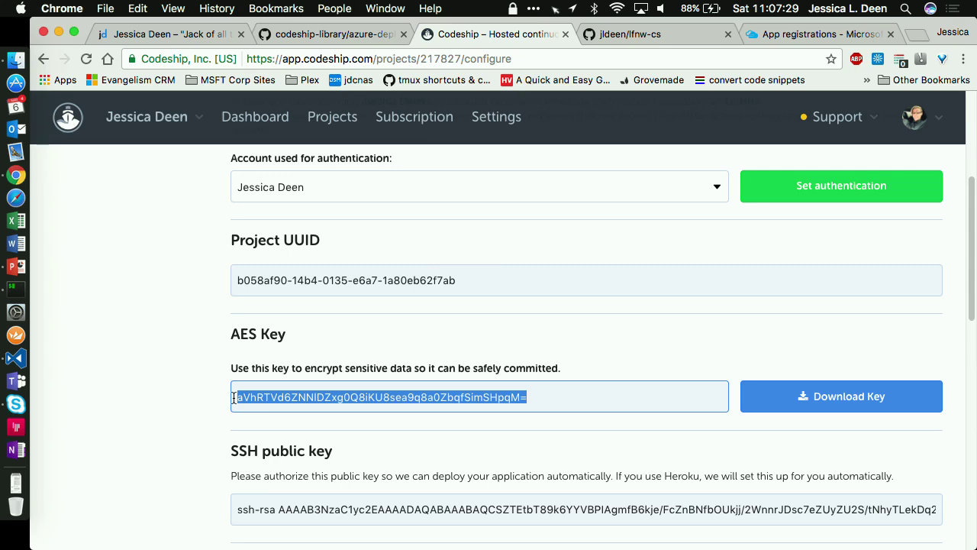
{"action": "left_click", "coordinate": [16, 358]}
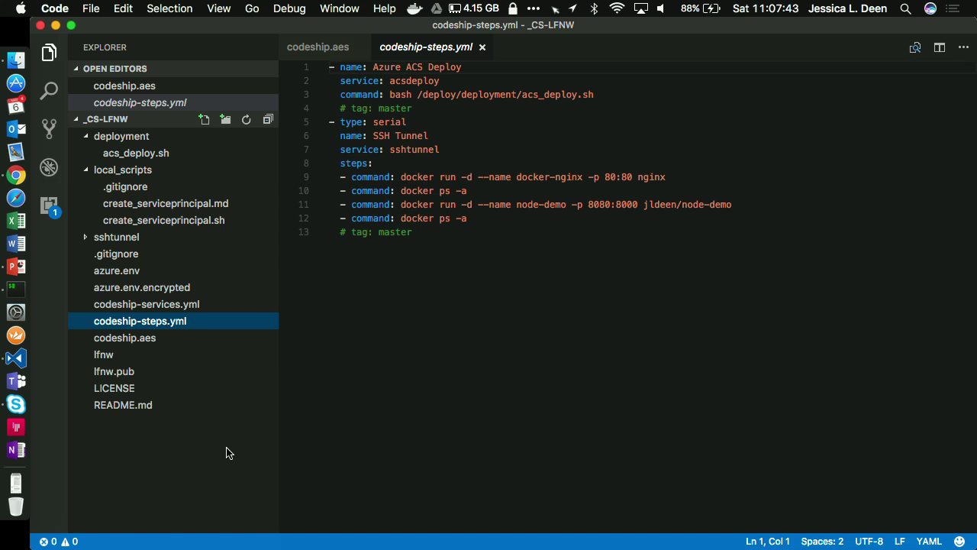
- Overwrite codeship.aes with the copied AES key, save it, and switch to iTerm2
{"action": "left_click", "coordinate": [132, 344]}
{"action": "key", "text": "super+a"}
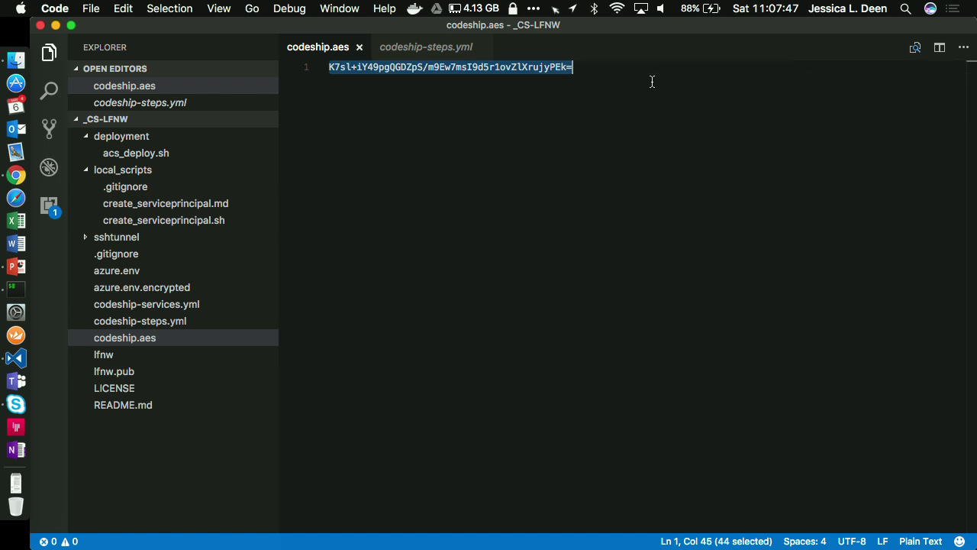
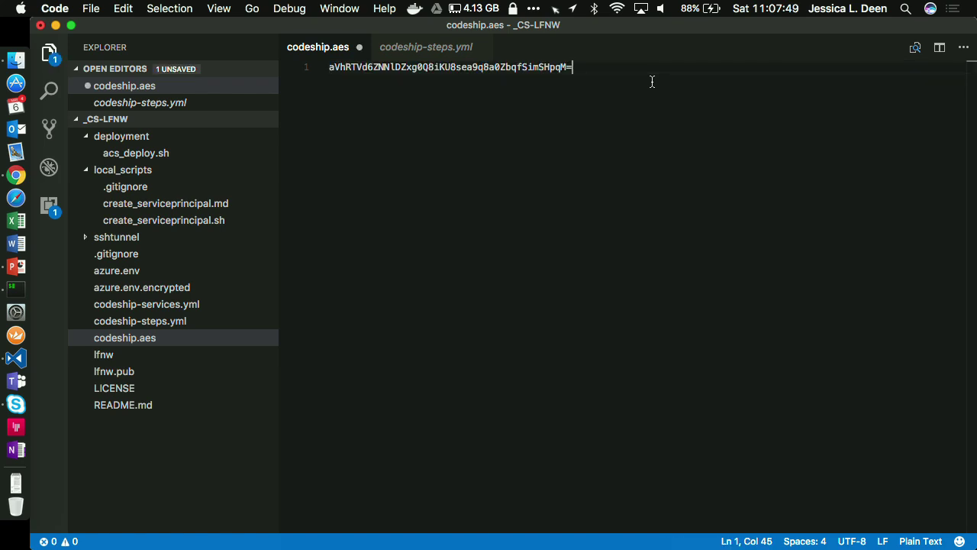
{"action": "key", "text": "super+s"}
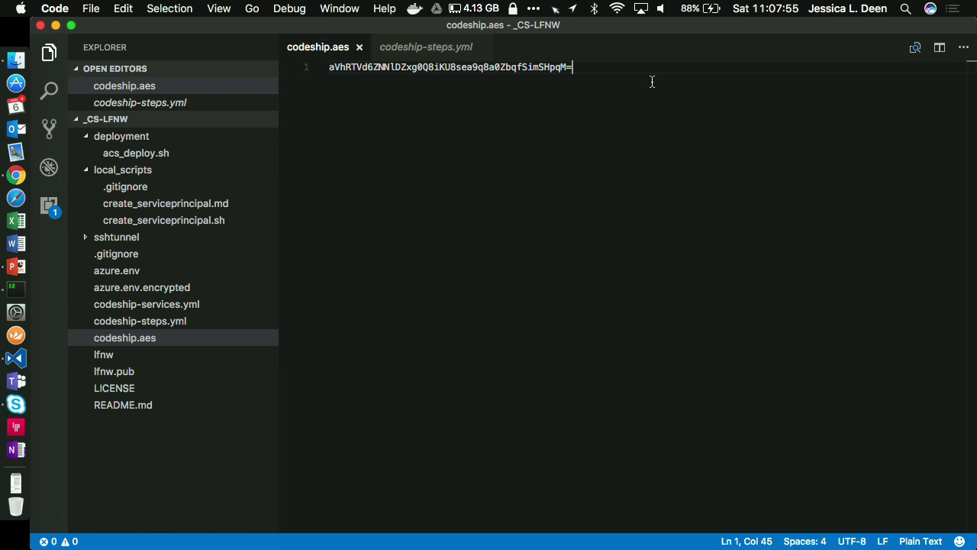
{"action": "left_click", "coordinate": [15, 288]}
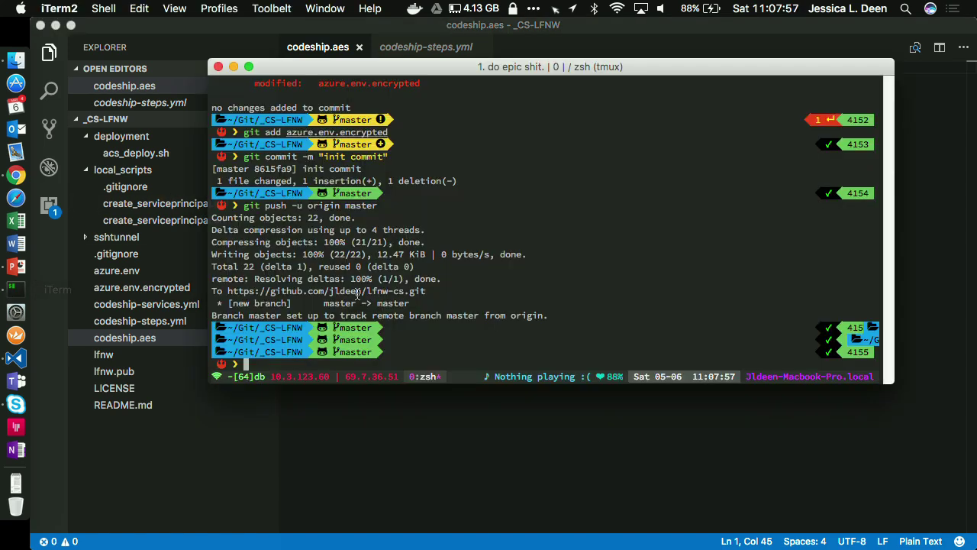
- Clear the terminal and enter ./local_scripts/create_serviceprincipal.sh at the prompt
{"action": "type", "text": "clear"}
{"action": "key", "text": "Return"}
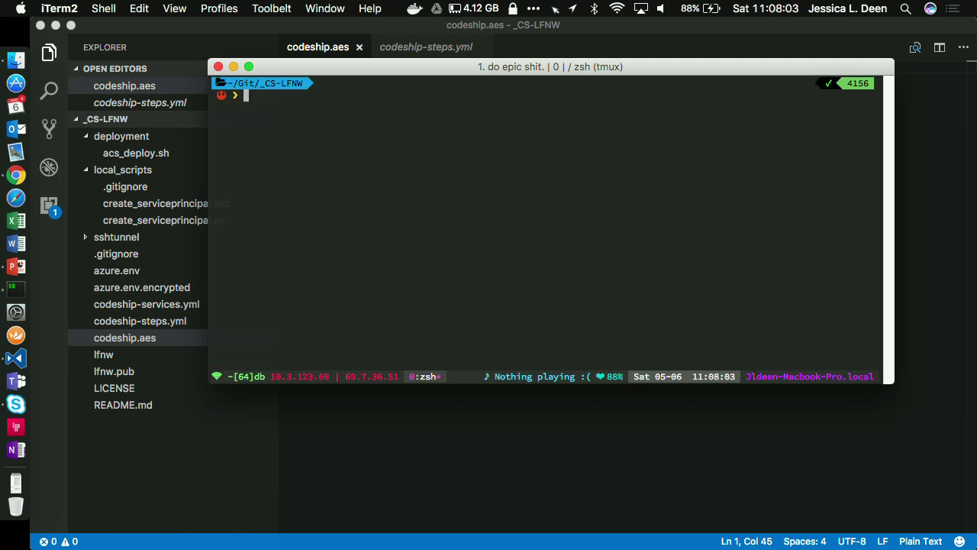
{"action": "left_click", "coordinate": [15, 59]}
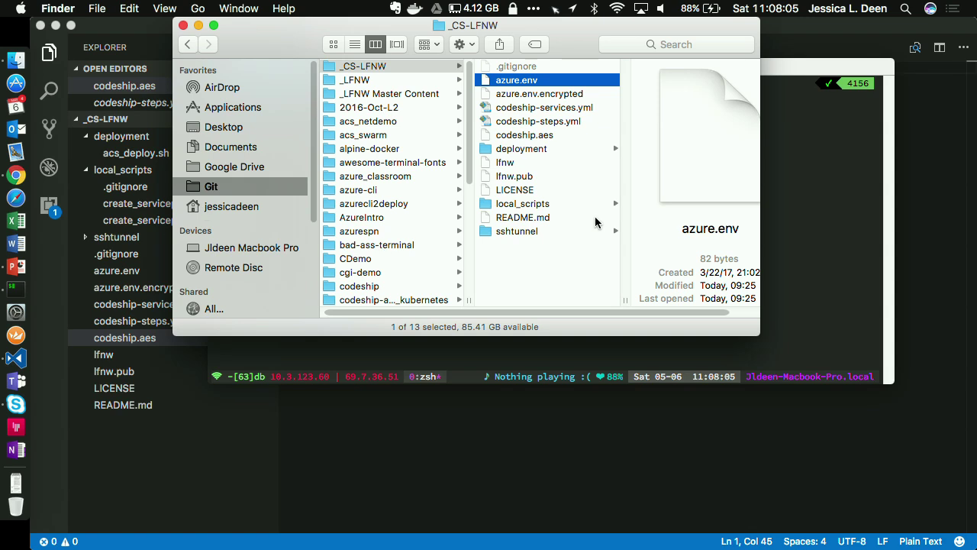
{"action": "left_click", "coordinate": [539, 364]}
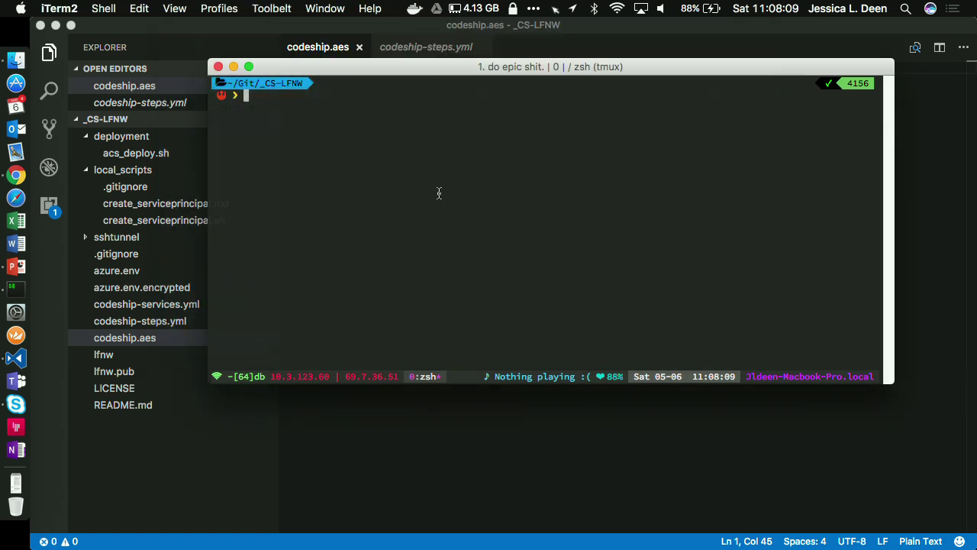
{"action": "type", "text": "./"}
{"action": "key", "text": "Right"}
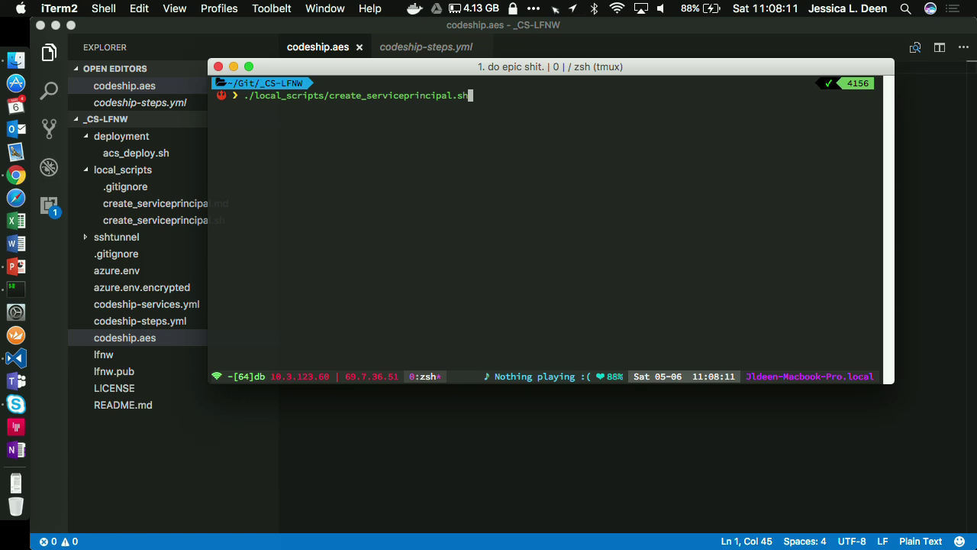
{"action": "left_click", "coordinate": [408, 461]}
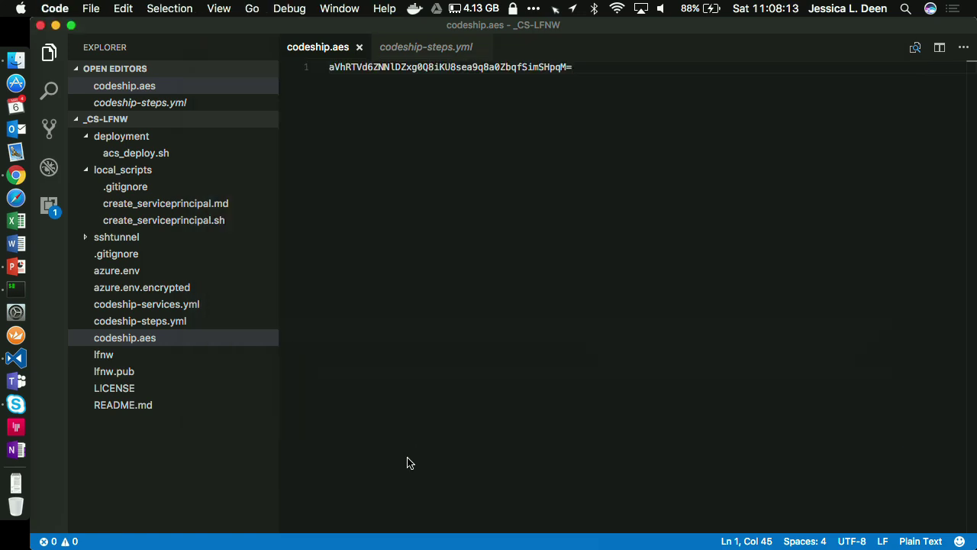
{"action": "left_click", "coordinate": [217, 220]}
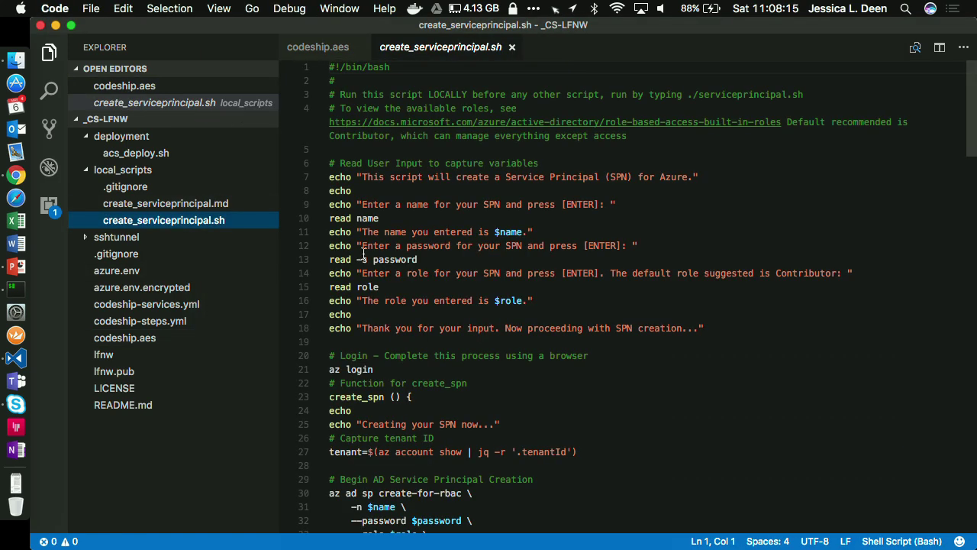
{"action": "scroll", "coordinate": [508, 287], "scroll_direction": "down", "scroll_amount": 2}
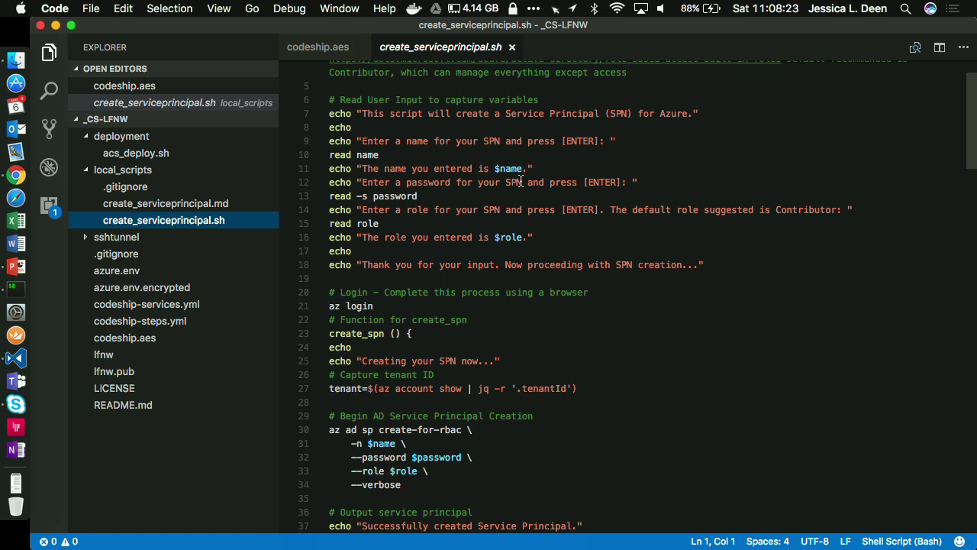
{"action": "scroll", "coordinate": [520, 181], "scroll_direction": "down", "scroll_amount": 5}
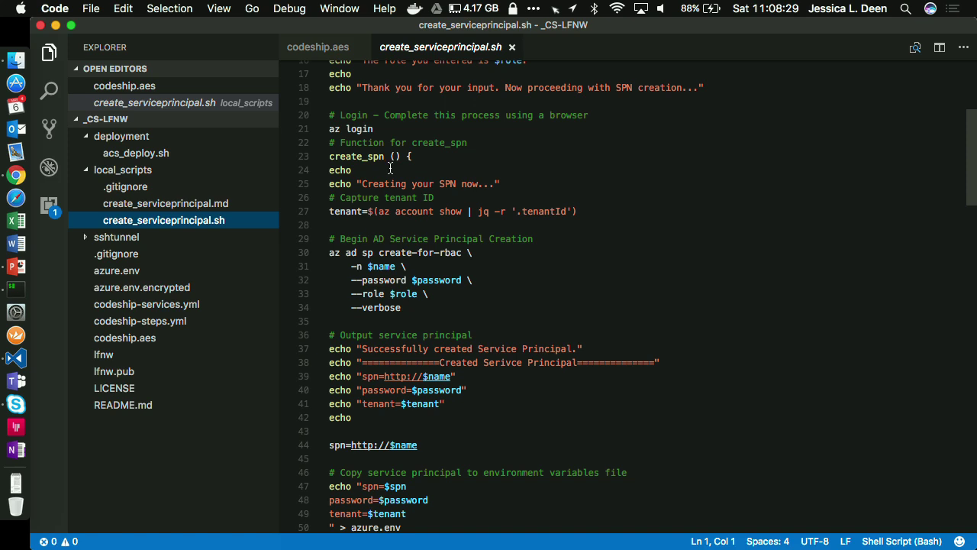
{"action": "scroll", "coordinate": [419, 206], "scroll_direction": "down", "scroll_amount": 4}
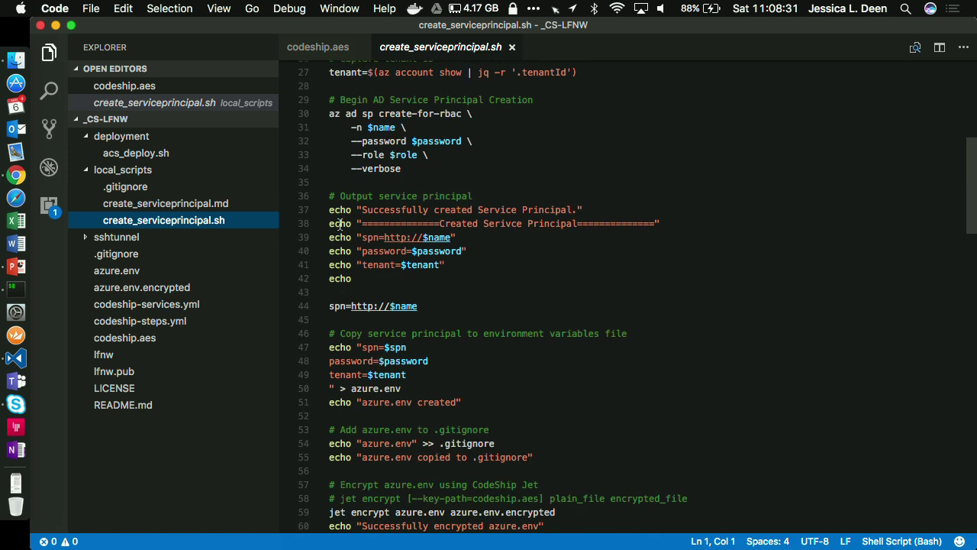
{"action": "left_click_drag", "start_coordinate": [345, 209], "coordinate": [478, 265]}
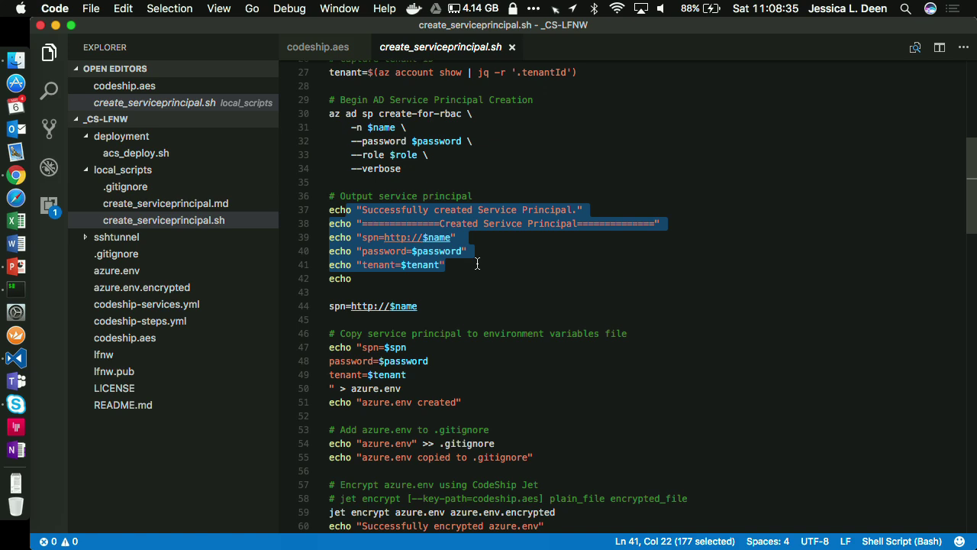
{"action": "scroll", "coordinate": [477, 264], "scroll_direction": "down", "scroll_amount": 3}
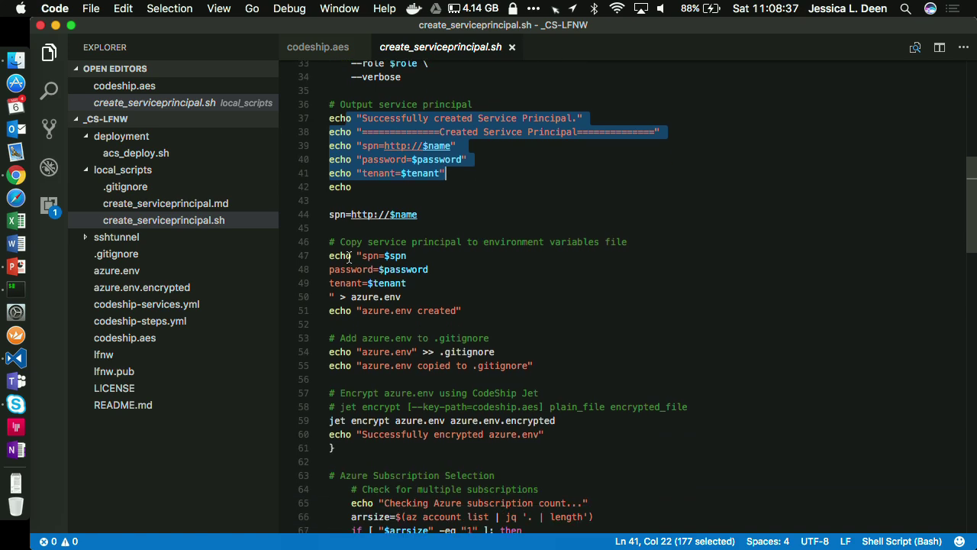
{"action": "left_click_drag", "start_coordinate": [367, 297], "coordinate": [418, 300]}
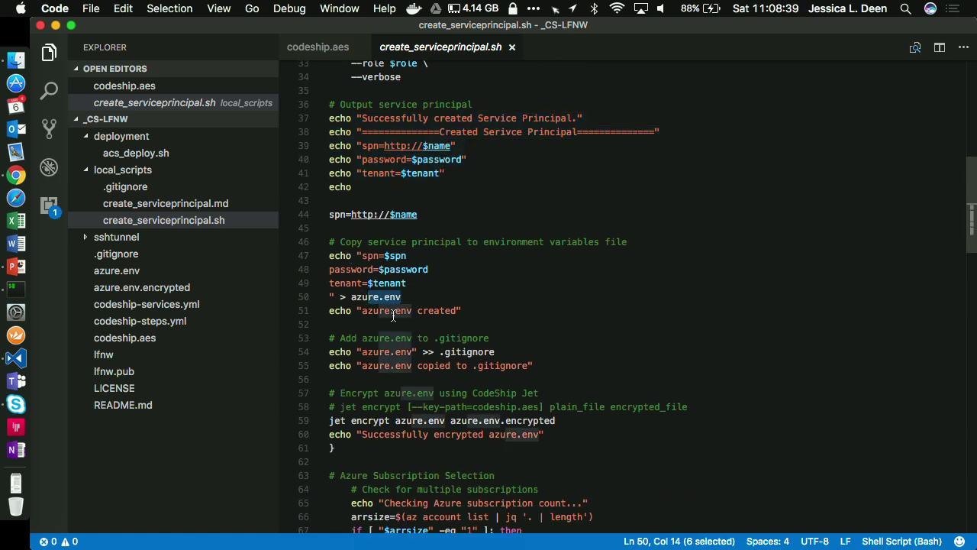
{"action": "left_click", "coordinate": [389, 352]}
{"action": "left_click_drag", "start_coordinate": [391, 352], "coordinate": [461, 352]}
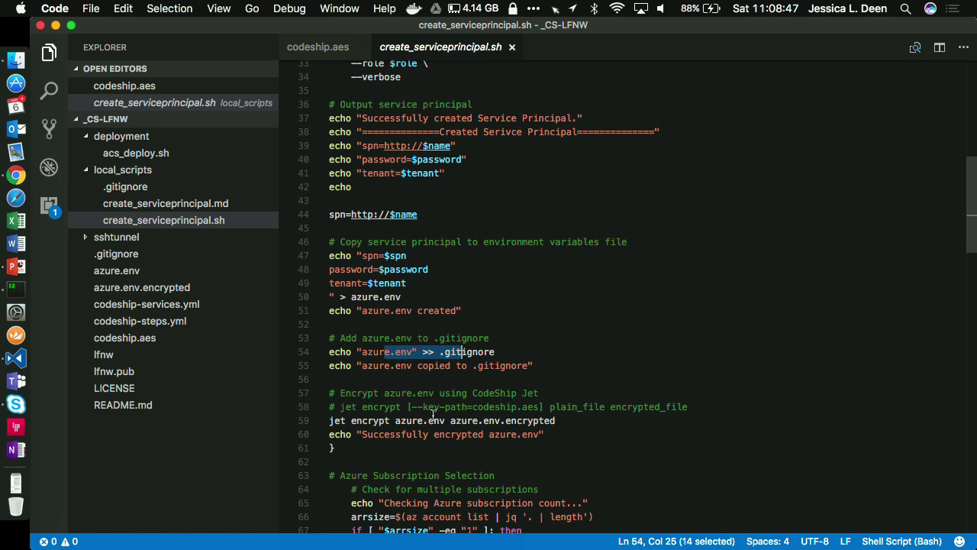
{"action": "left_click_drag", "start_coordinate": [329, 421], "coordinate": [545, 421]}
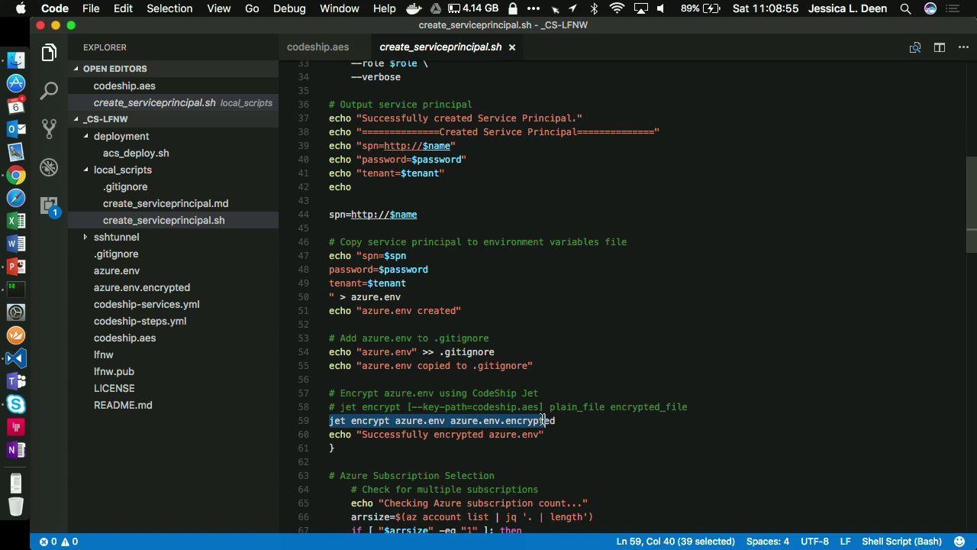
{"action": "scroll", "coordinate": [543, 420], "scroll_direction": "down", "scroll_amount": 9}
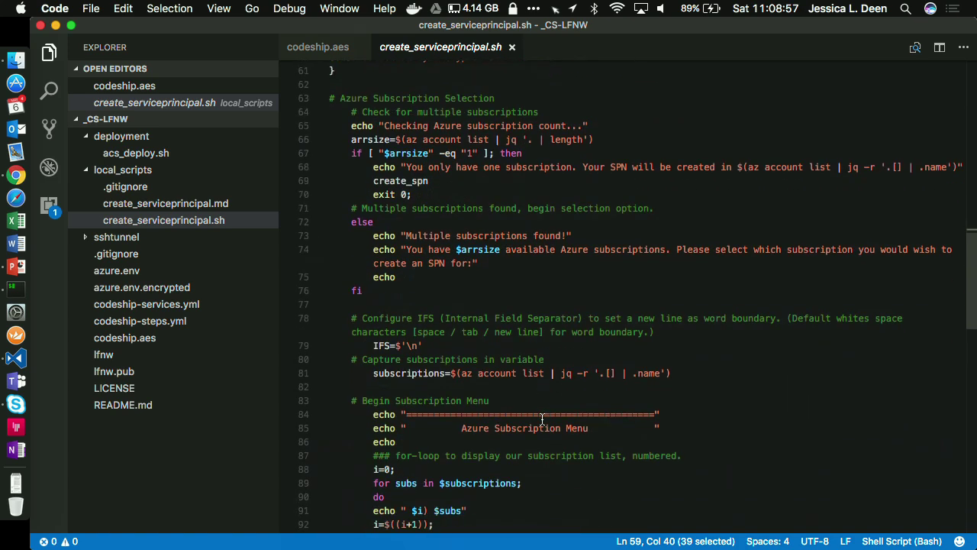
{"action": "scroll", "coordinate": [542, 419], "scroll_direction": "down", "scroll_amount": 1}
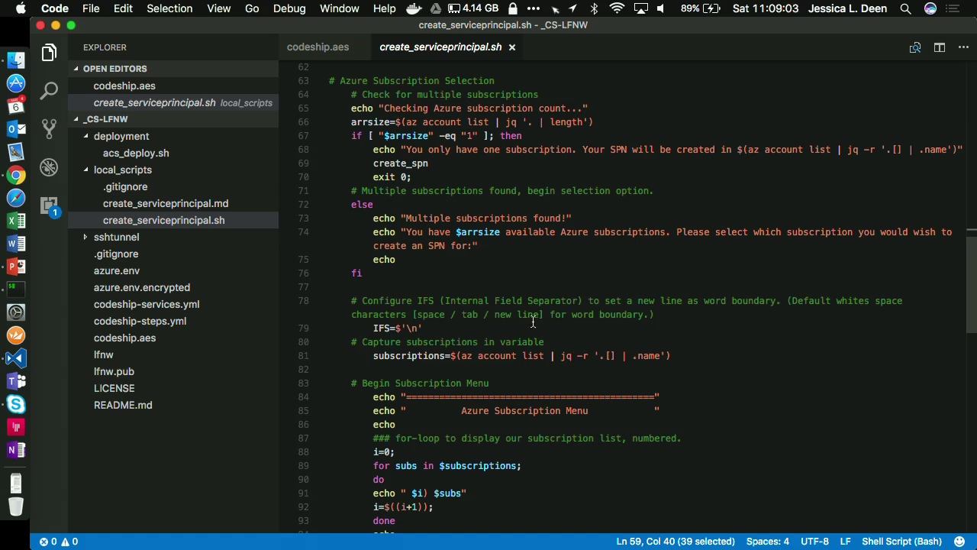
{"action": "scroll", "coordinate": [610, 356], "scroll_direction": "up", "scroll_amount": 20}
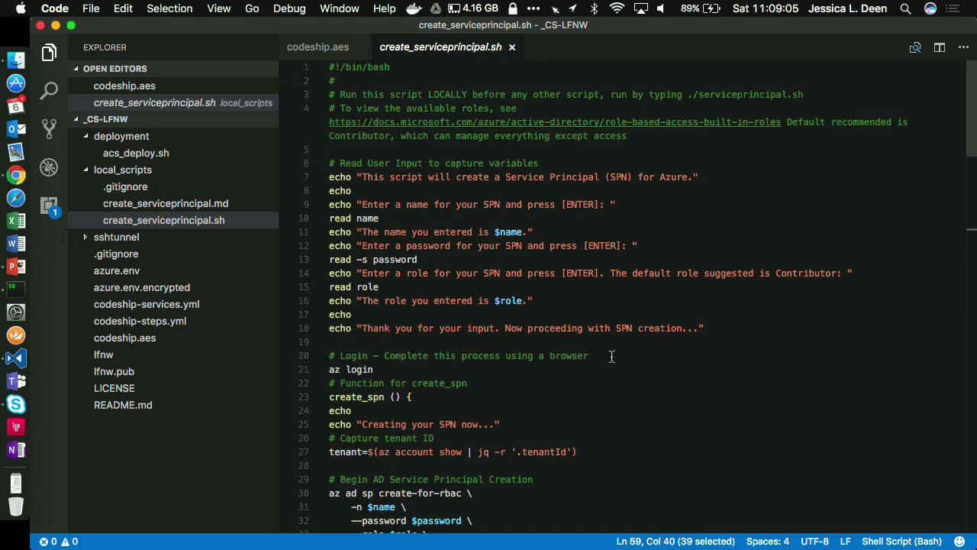
- Run the script with SPN name LFNWDemo, a password and role Contributor, then copy the device code
{"action": "left_click", "coordinate": [16, 289]}
{"action": "key", "text": "Return"}
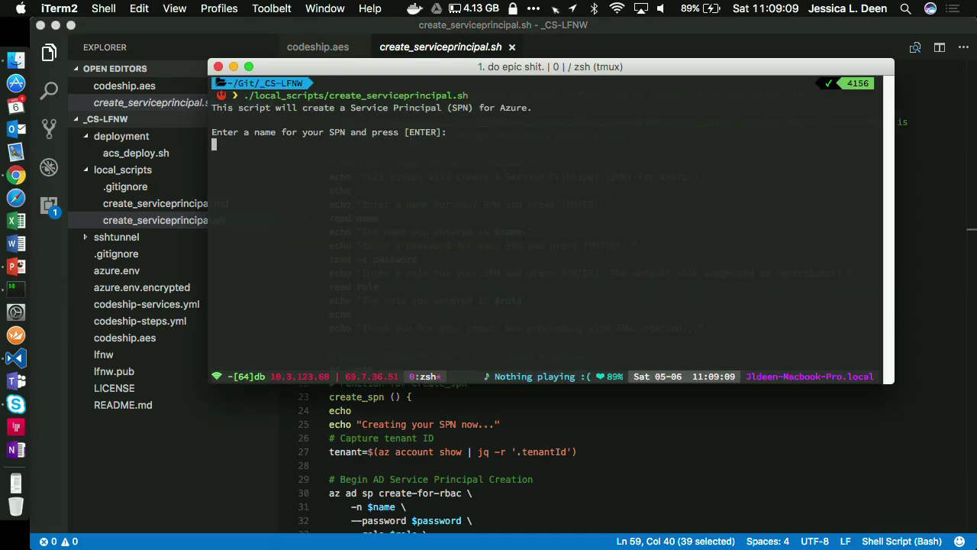
{"action": "type", "text": "L"}
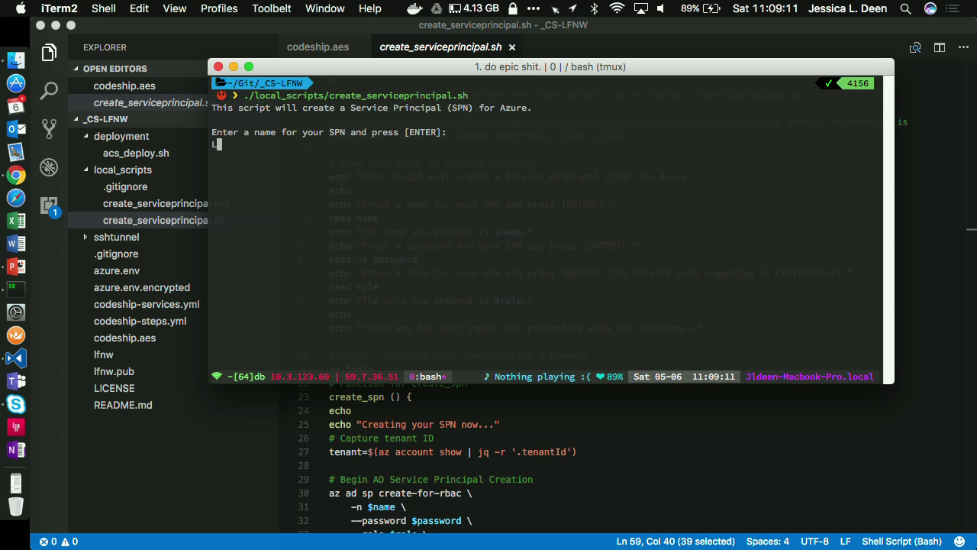
{"action": "type", "text": "FNWDemo"}
{"action": "key", "text": "Return"}
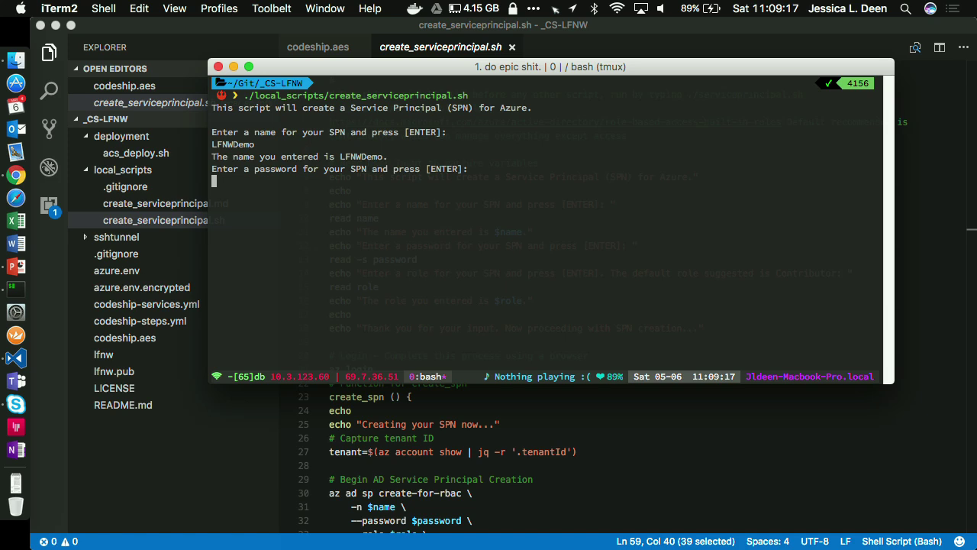
{"action": "key", "text": "Return"}
{"action": "type", "text": "Contributor"}
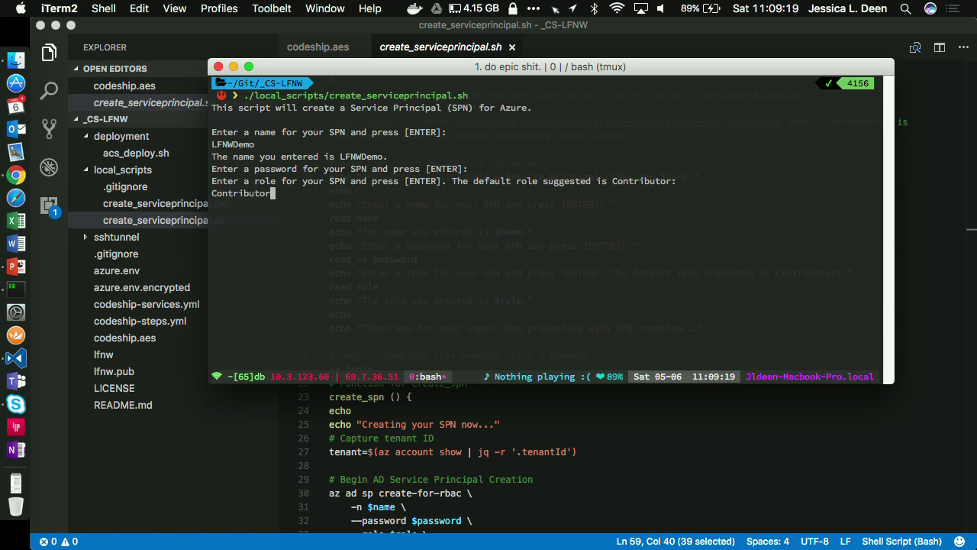
{"action": "key", "text": "Return"}
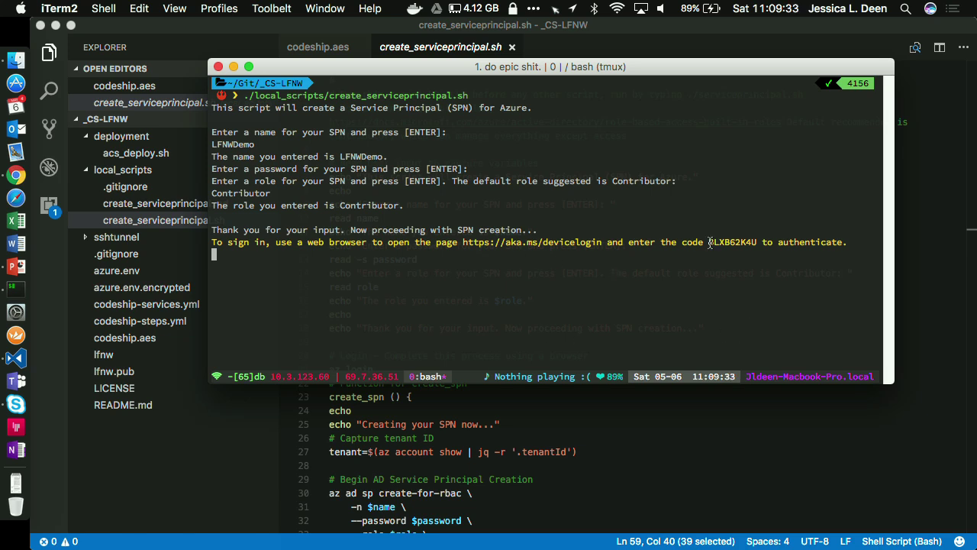
{"action": "left_click_drag", "start_coordinate": [711, 242], "coordinate": [762, 243]}
{"action": "key", "text": "super+c"}
{"action": "left_click", "coordinate": [18, 175]}
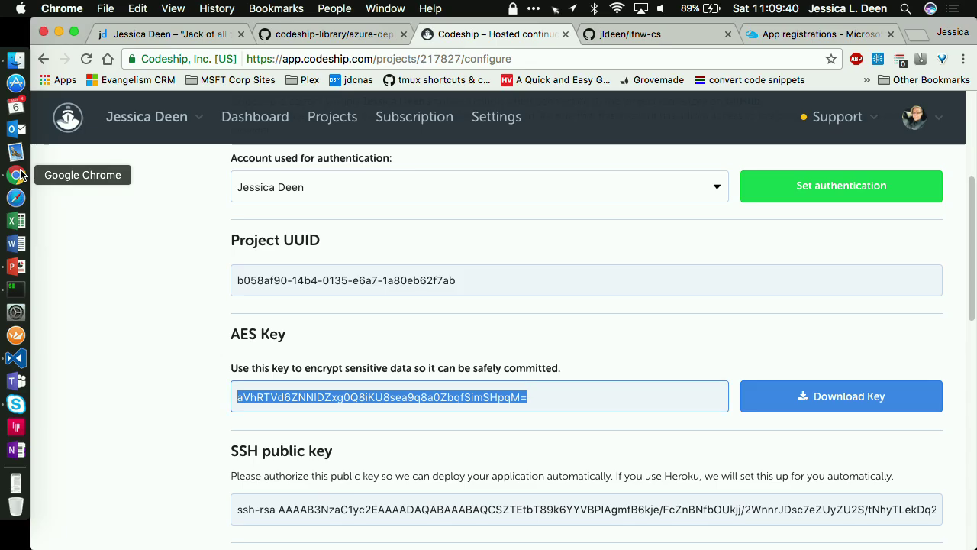
- Complete Azure CLI device sign-in at aka.ms/devicelogin with the copied code, then return to the terminal
{"action": "left_click", "coordinate": [919, 32]}
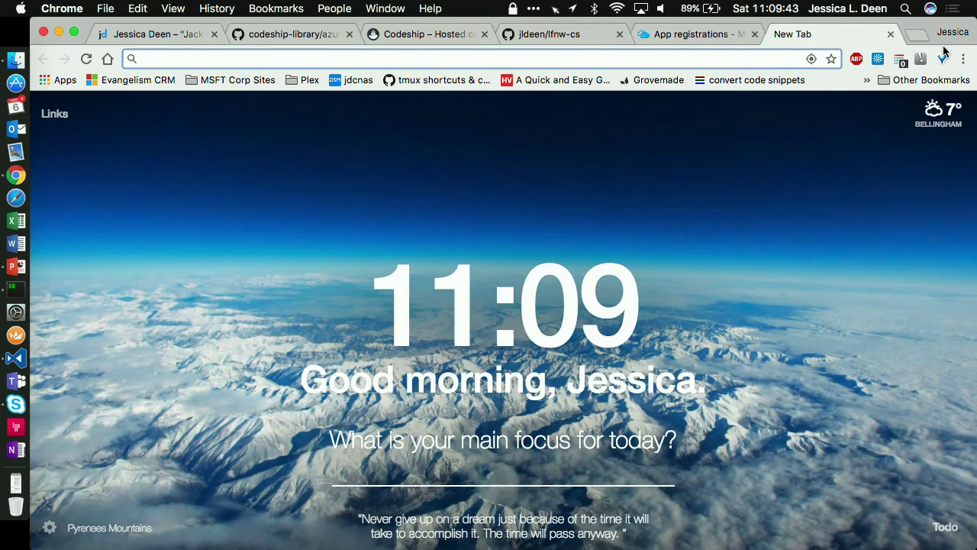
{"action": "type", "text": "aka.ms/"}
{"action": "key", "text": "Return"}
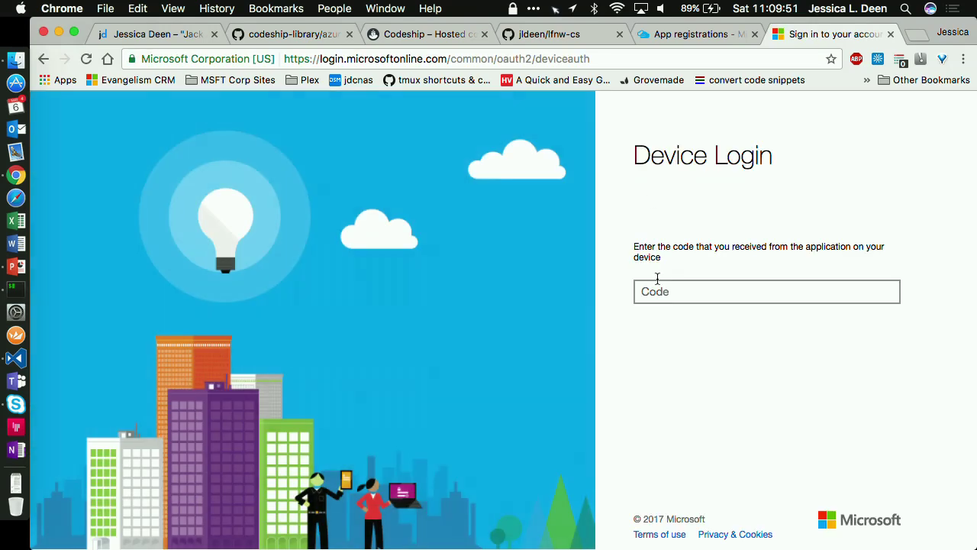
{"action": "left_click", "coordinate": [656, 282]}
{"action": "key", "text": "super+v"}
{"action": "key", "text": "Return"}
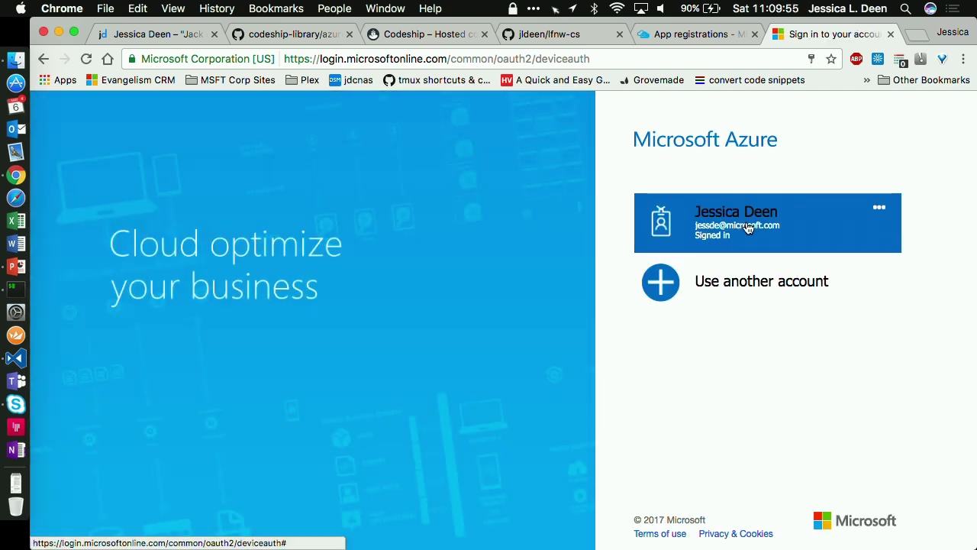
{"action": "left_click", "coordinate": [749, 226]}
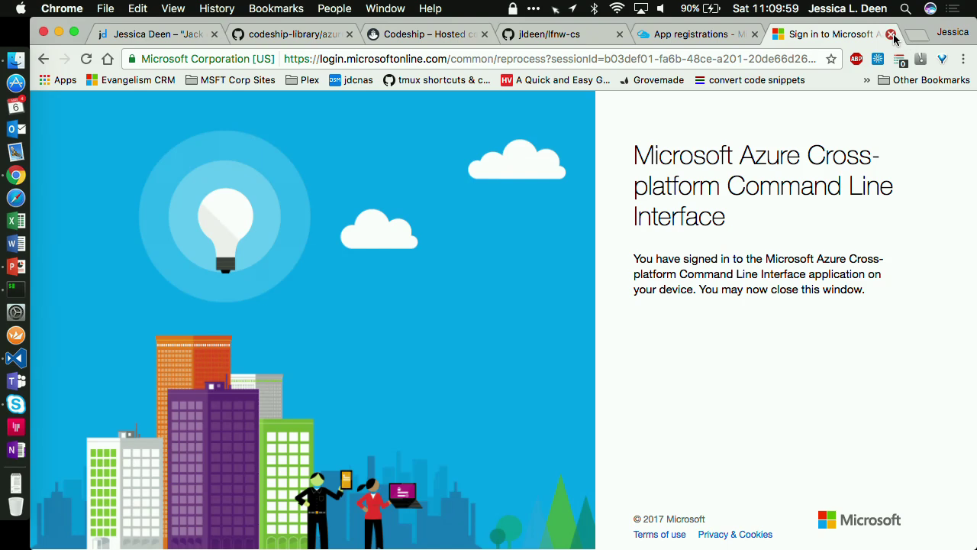
{"action": "left_click", "coordinate": [891, 34]}
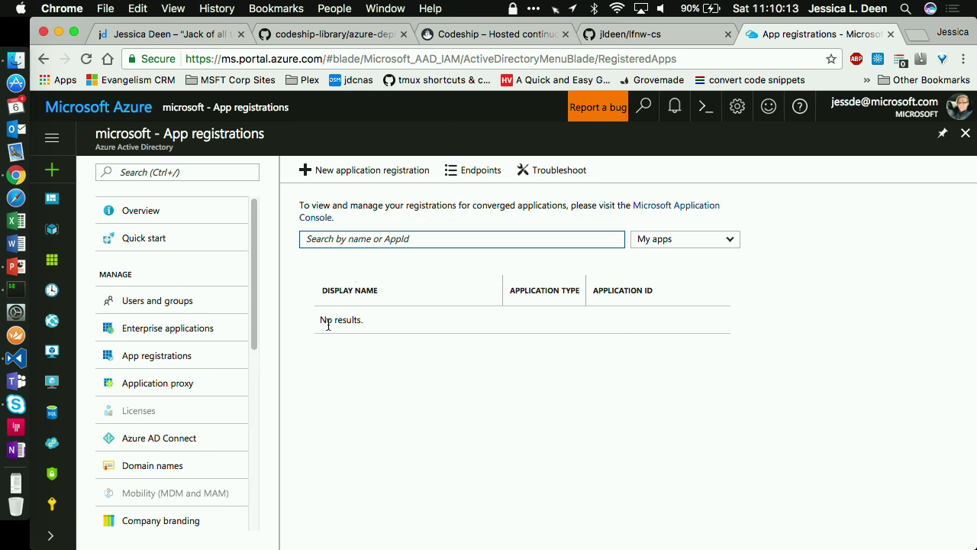
{"action": "scroll", "coordinate": [52, 462], "scroll_direction": "down", "scroll_amount": 4}
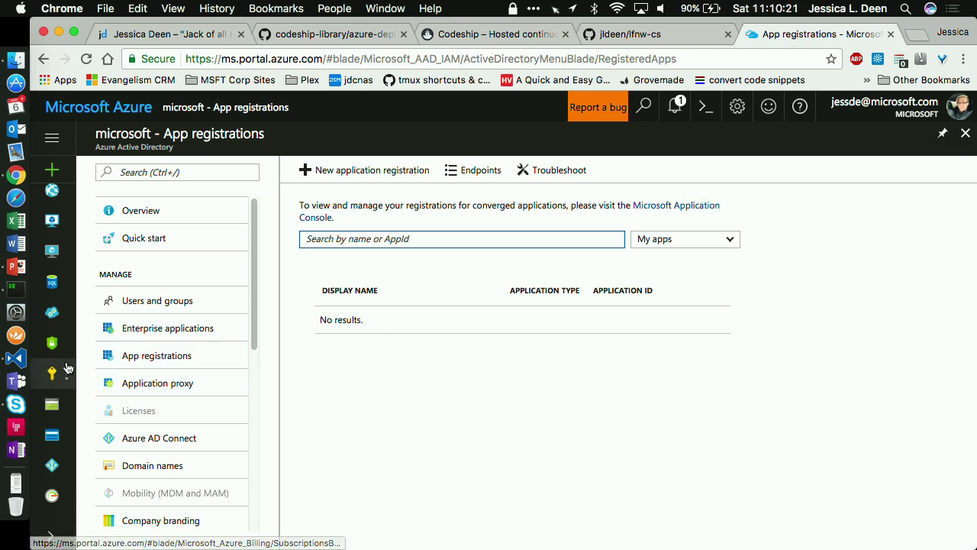
{"action": "left_click", "coordinate": [15, 288]}
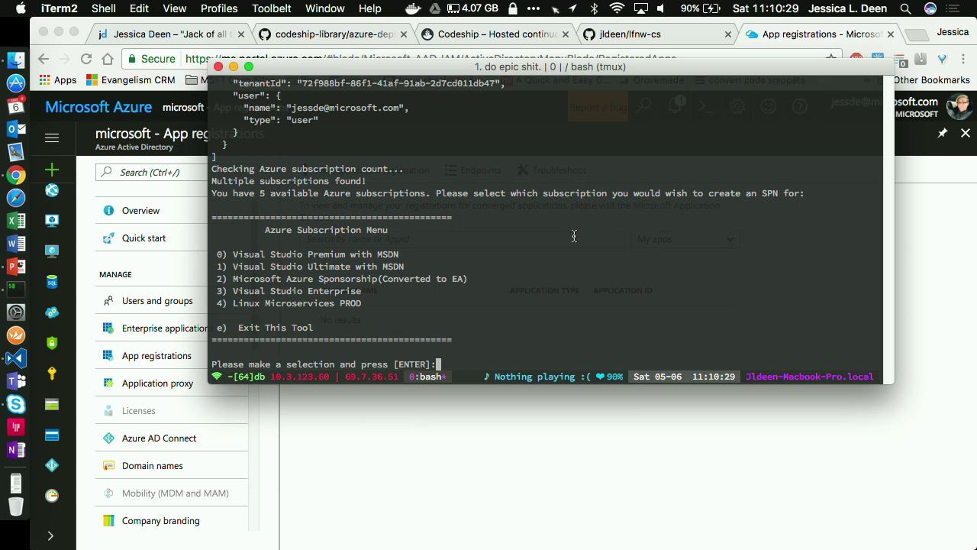
- Choose subscription 3, Visual Studio Enterprise, for the new SPN after checking Azure's subscription list
{"action": "type", "text": "3"}
{"action": "left_click", "coordinate": [534, 499]}
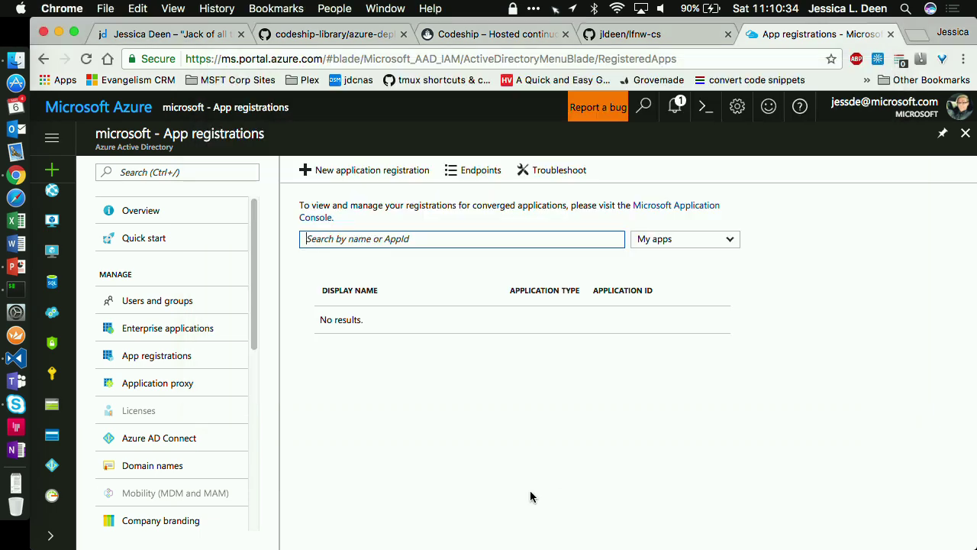
{"action": "left_click", "coordinate": [51, 374]}
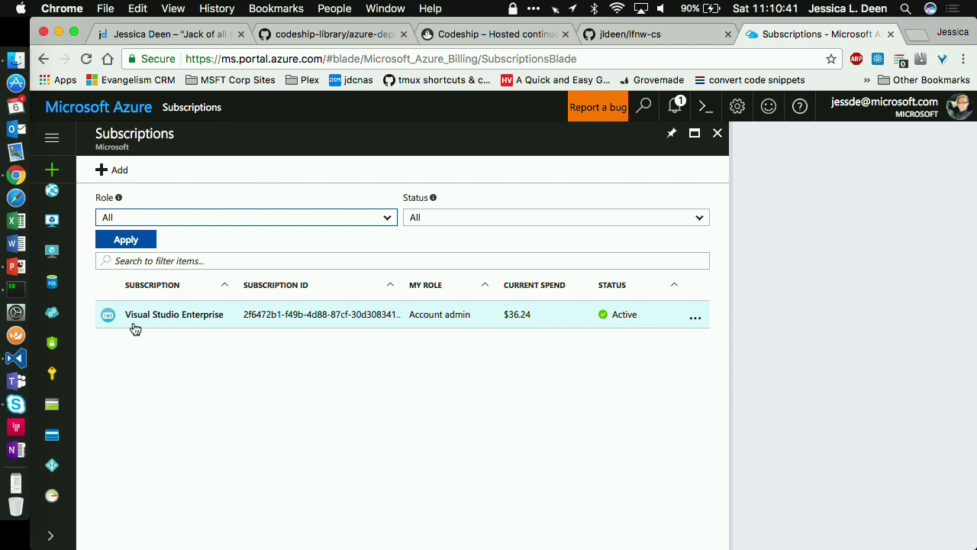
{"action": "key", "text": "super+Tab"}
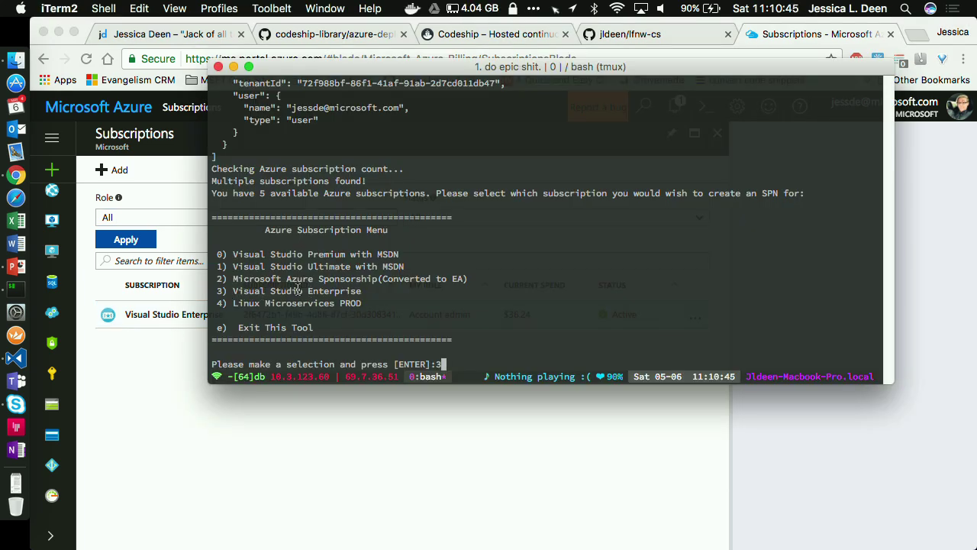
{"action": "key", "text": "Return"}
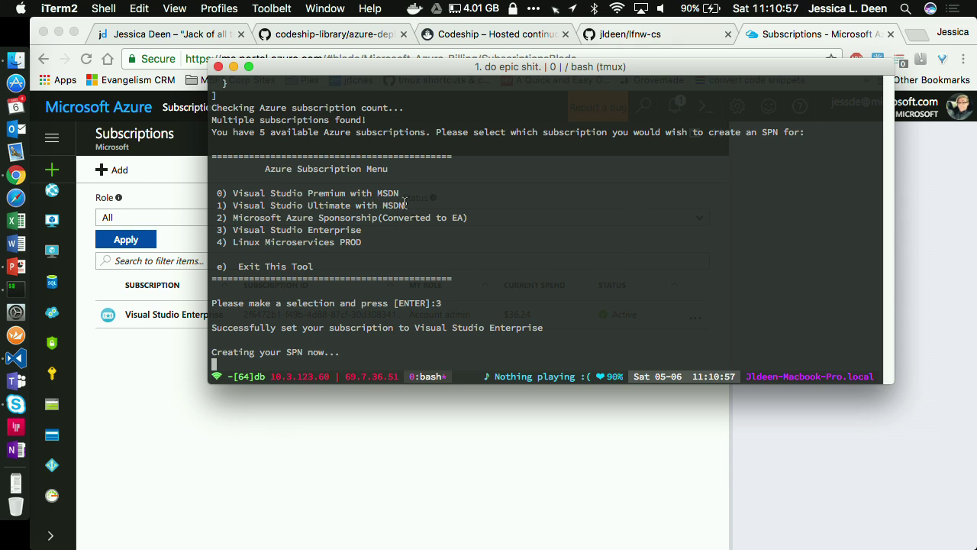
- Confirm LFNWDemo appears in Azure App registrations and select the service principal creation output
{"action": "left_click", "coordinate": [195, 400]}
{"action": "left_click", "coordinate": [74, 475]}
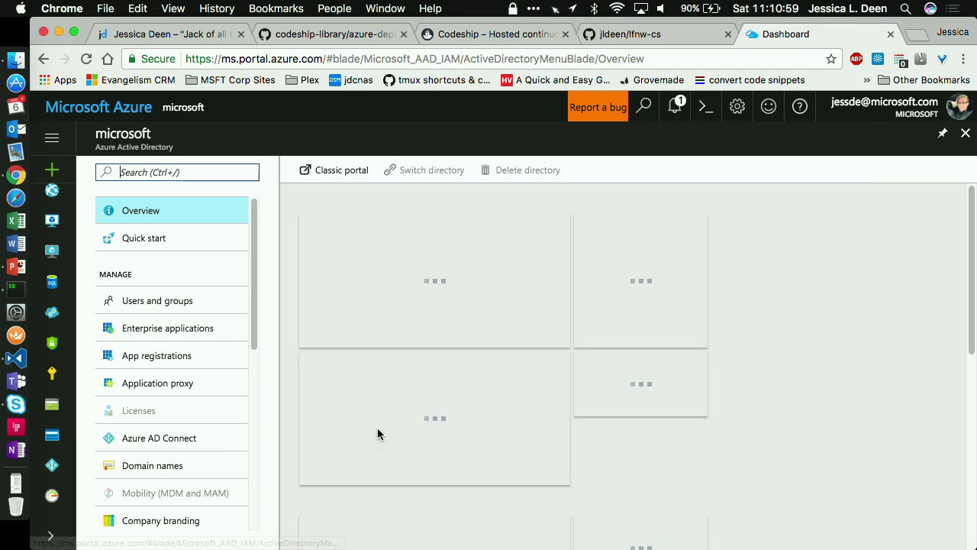
{"action": "left_click", "coordinate": [160, 355]}
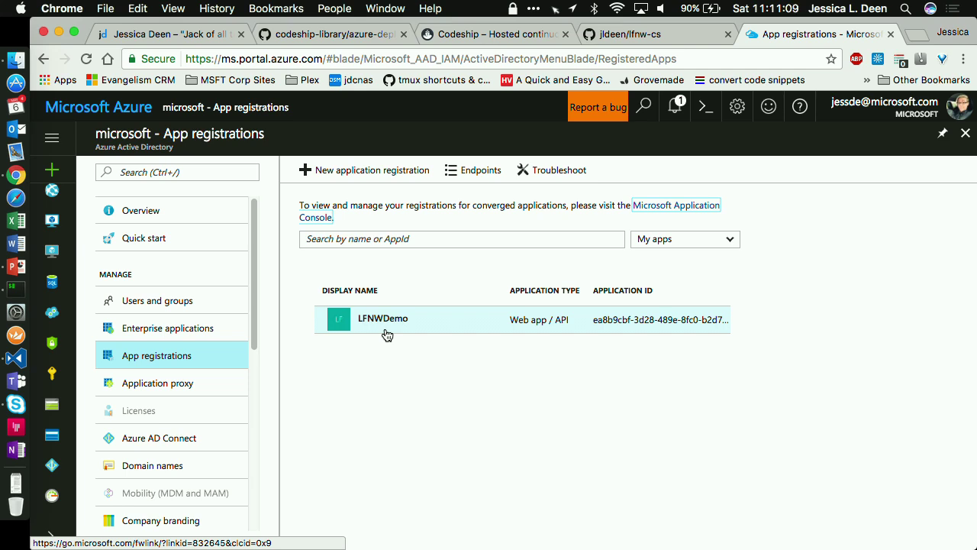
{"action": "key", "text": "super+Tab"}
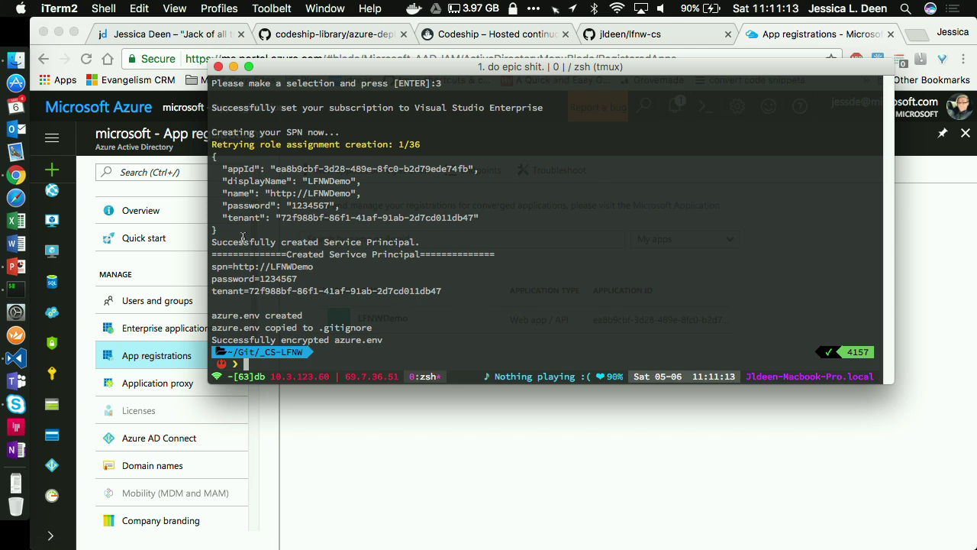
{"action": "left_click_drag", "start_coordinate": [228, 242], "coordinate": [305, 279]}
{"action": "left_click", "coordinate": [390, 405]}
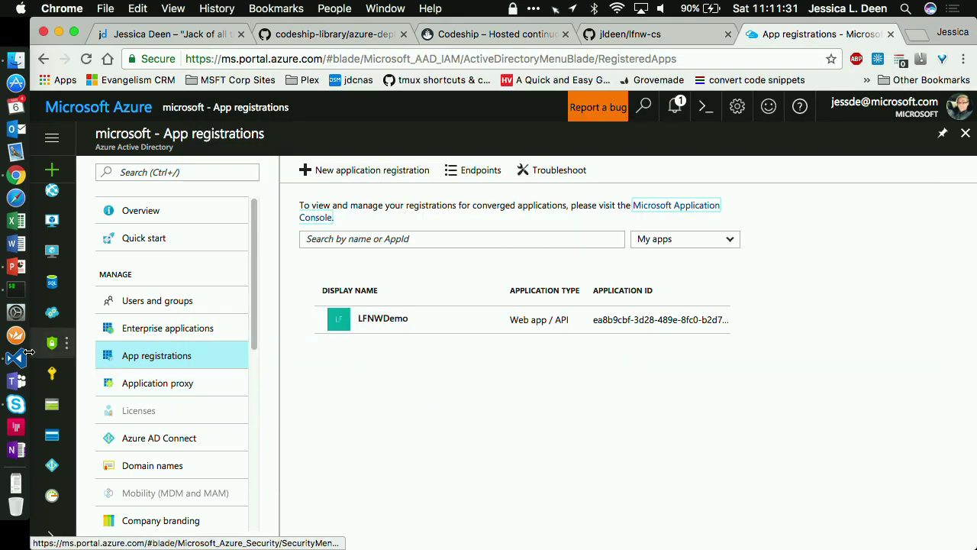
{"action": "left_click", "coordinate": [16, 358]}
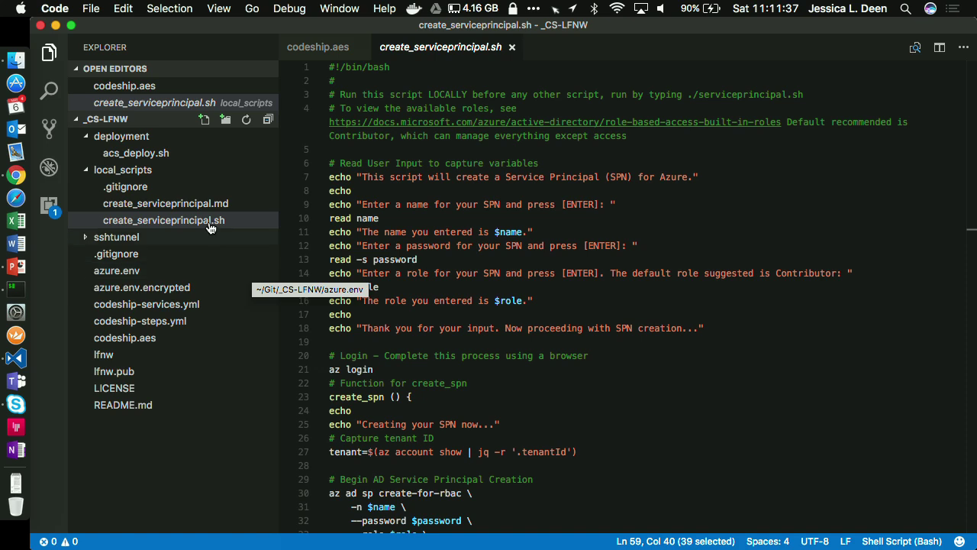
- Compare azure.env with azure.env.encrypted, then return to Azure App registrations in Chrome
{"action": "left_click", "coordinate": [146, 273]}
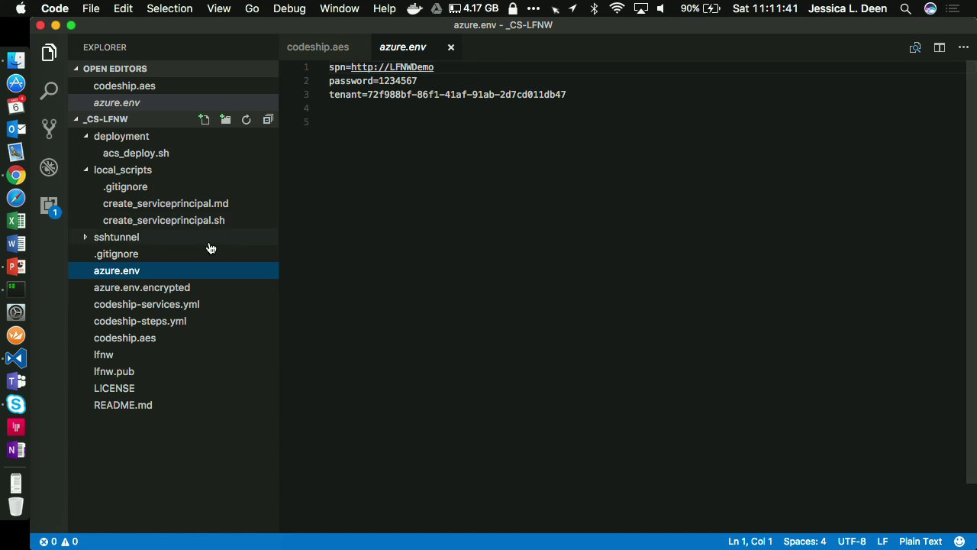
{"action": "left_click", "coordinate": [152, 288]}
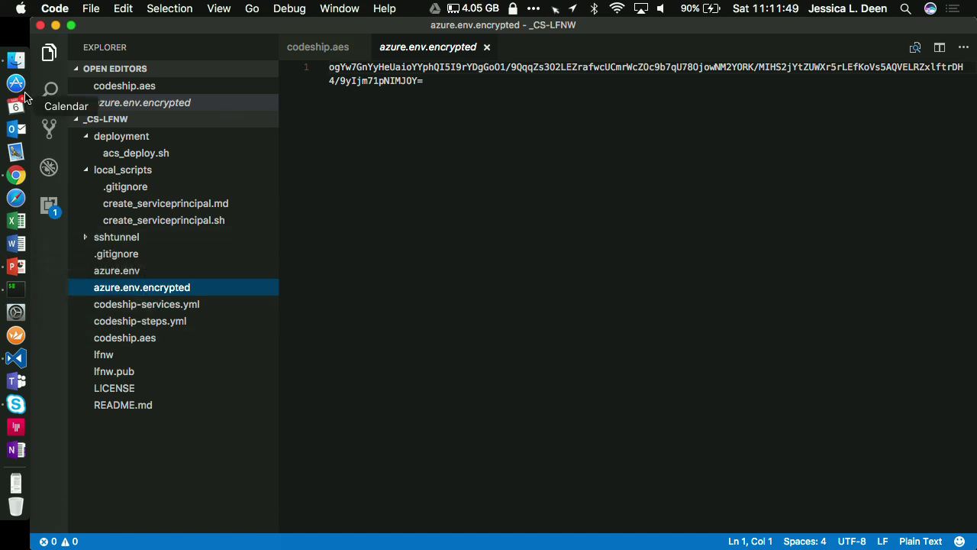
{"action": "left_click", "coordinate": [16, 175]}
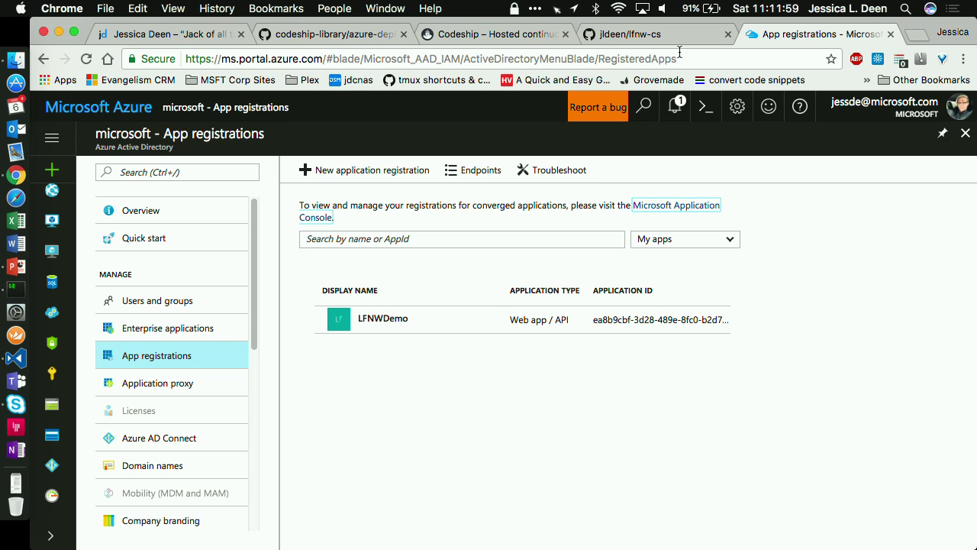
- Close the Finder home-folder window and clear the iTerm2 terminal screen
{"action": "left_click", "coordinate": [610, 34]}
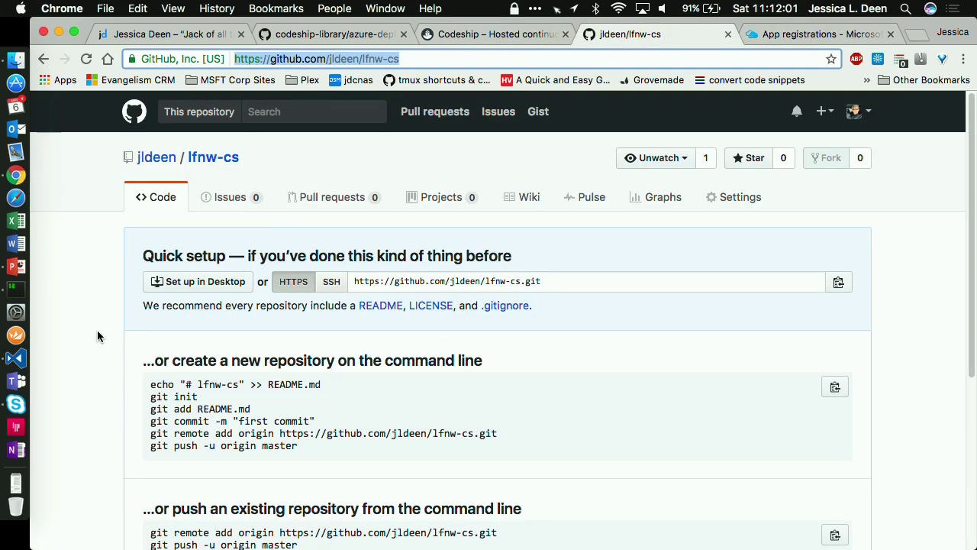
{"action": "left_click", "coordinate": [14, 61]}
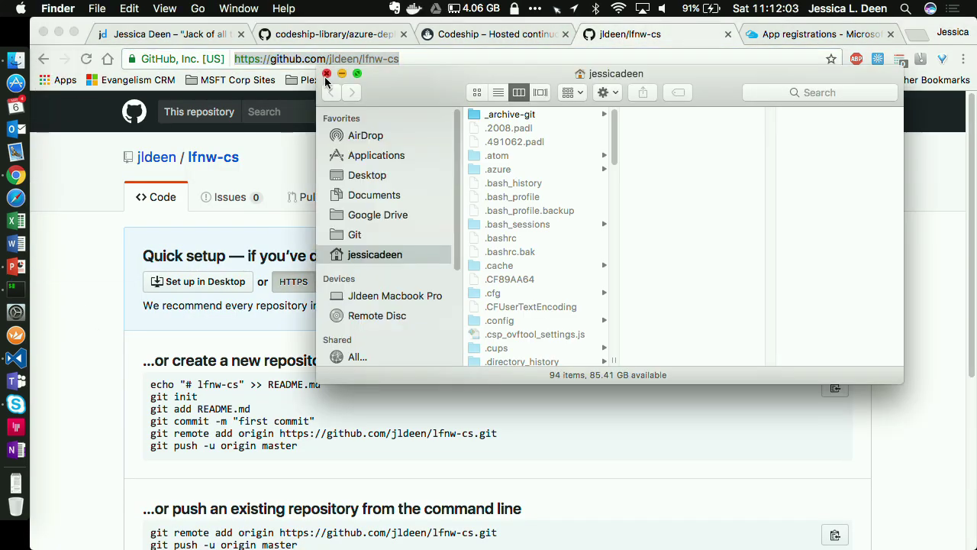
{"action": "left_click", "coordinate": [327, 73]}
{"action": "left_click", "coordinate": [16, 289]}
{"action": "type", "text": "clear"}
{"action": "key", "text": "Return"}
{"action": "key", "text": "Return"}
- Initialise a git repository and commit all project files as 'init commit'
{"action": "type", "text": "git init"}
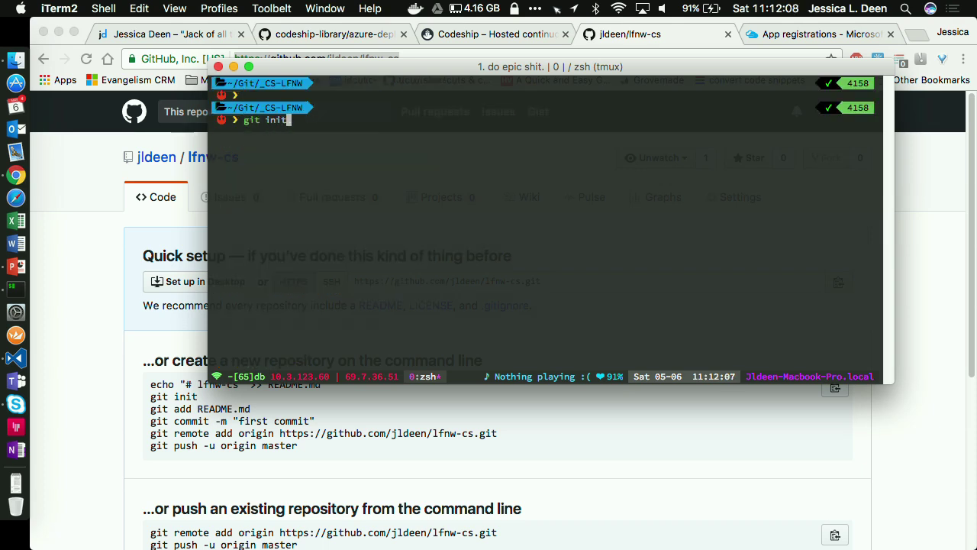
{"action": "key", "text": "Return"}
{"action": "type", "text": "git add ."}
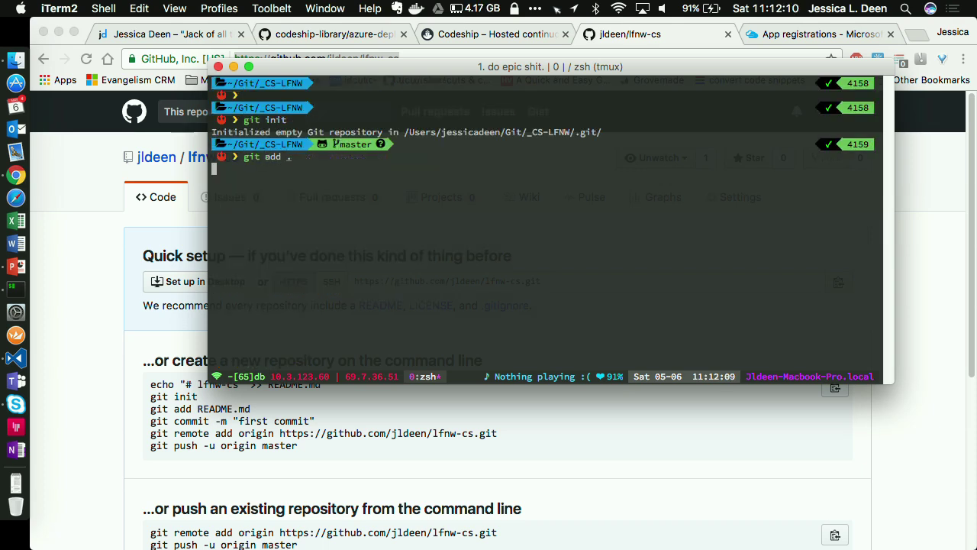
{"action": "key", "text": "Return"}
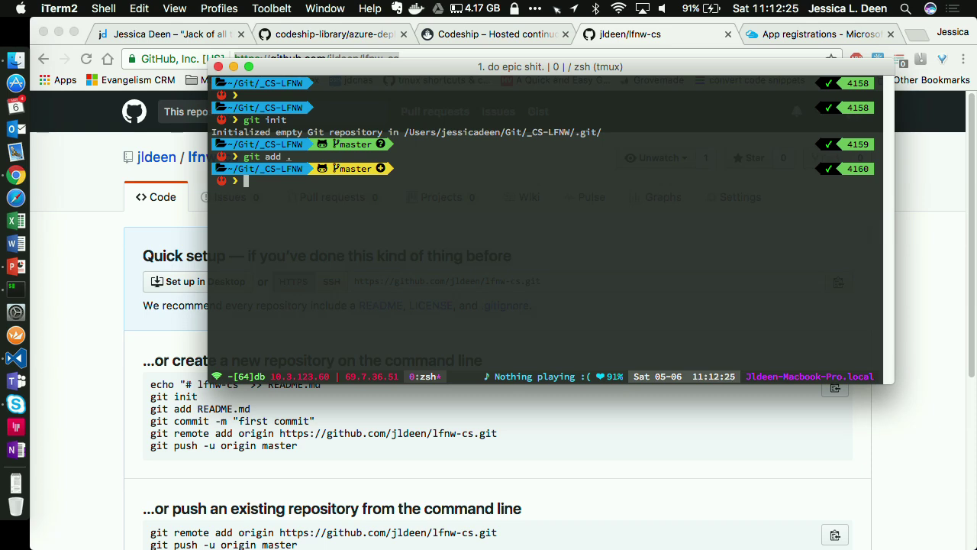
{"action": "type", "text": "git commit -m \"init commit\""}
{"action": "key", "text": "Return"}
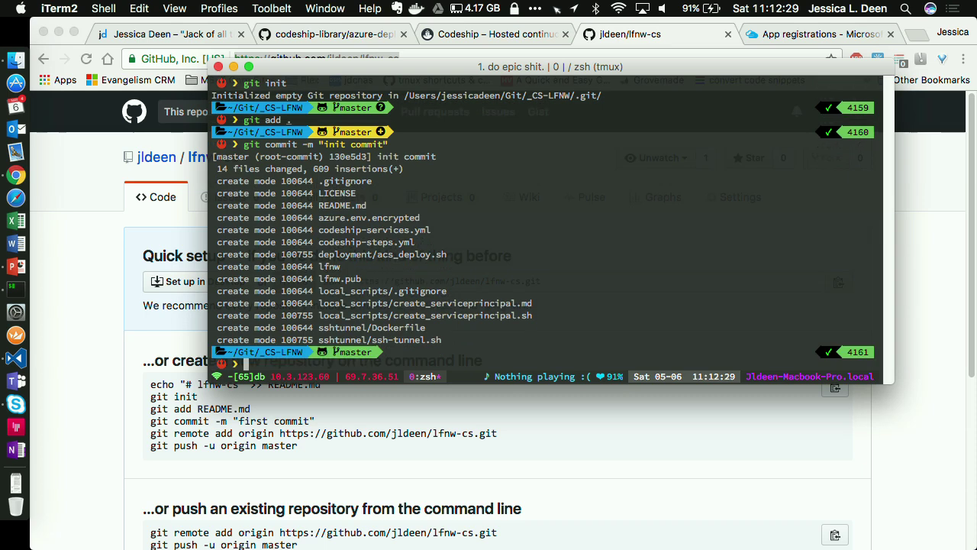
- Add the lfnw-cs GitHub repository as origin, list remotes, and push master with -u
{"action": "type", "text": "git remote add"}
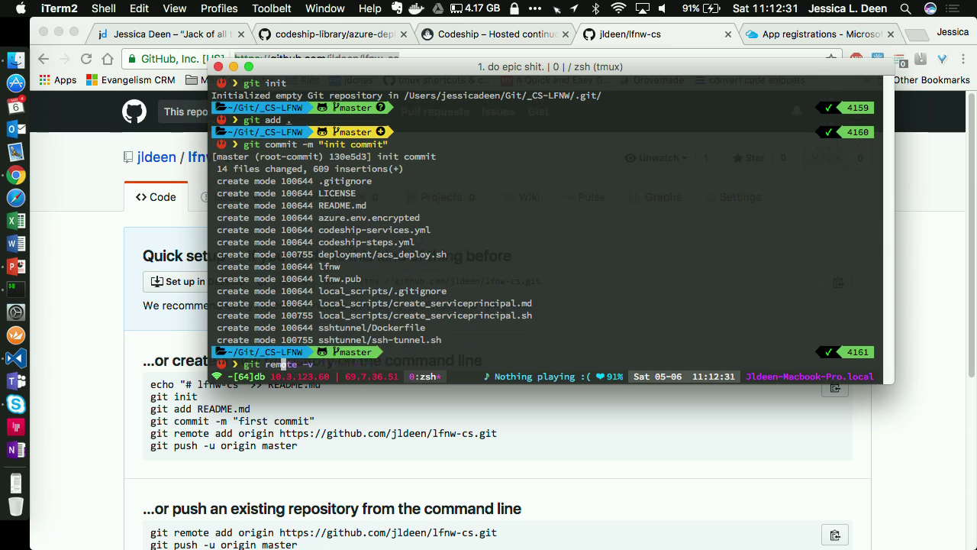
{"action": "key", "text": "Right"}
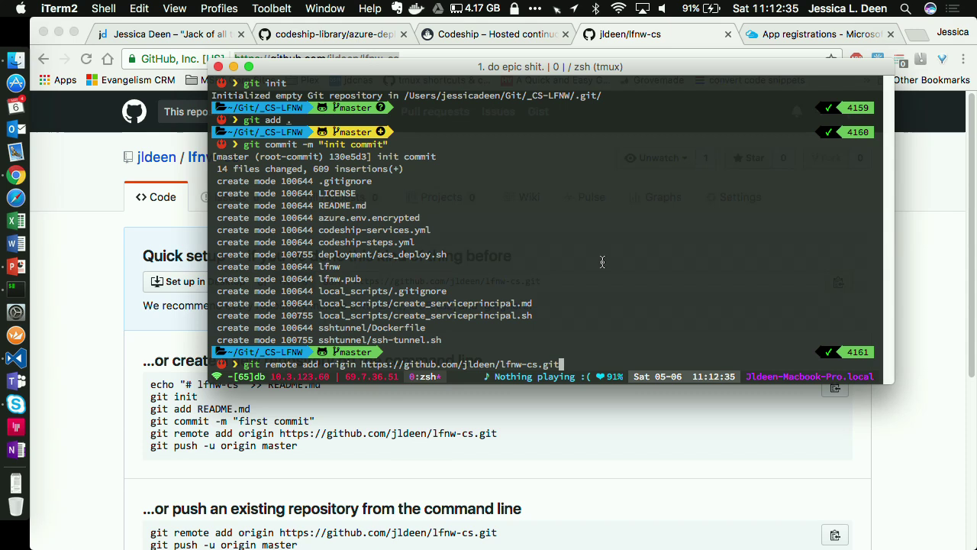
{"action": "key", "text": "Return"}
{"action": "type", "text": "git re"}
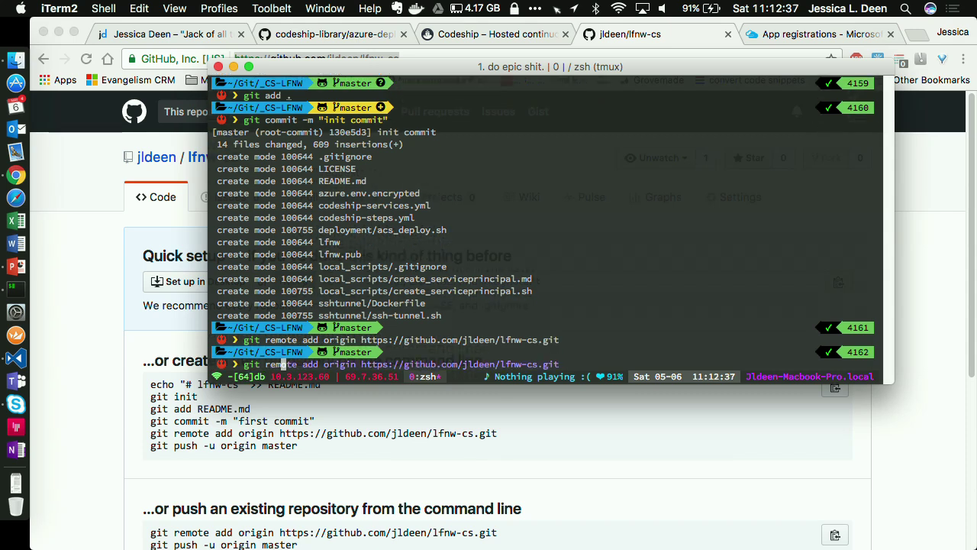
{"action": "type", "text": "mote -v"}
{"action": "key", "text": "Return"}
{"action": "type", "text": "git push"}
{"action": "key", "text": "Right"}
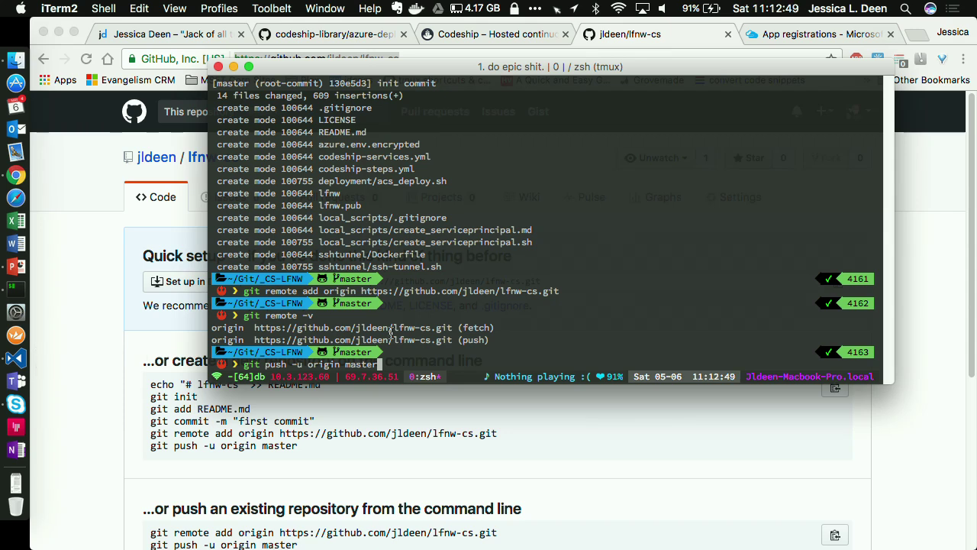
{"action": "key", "text": "Return"}
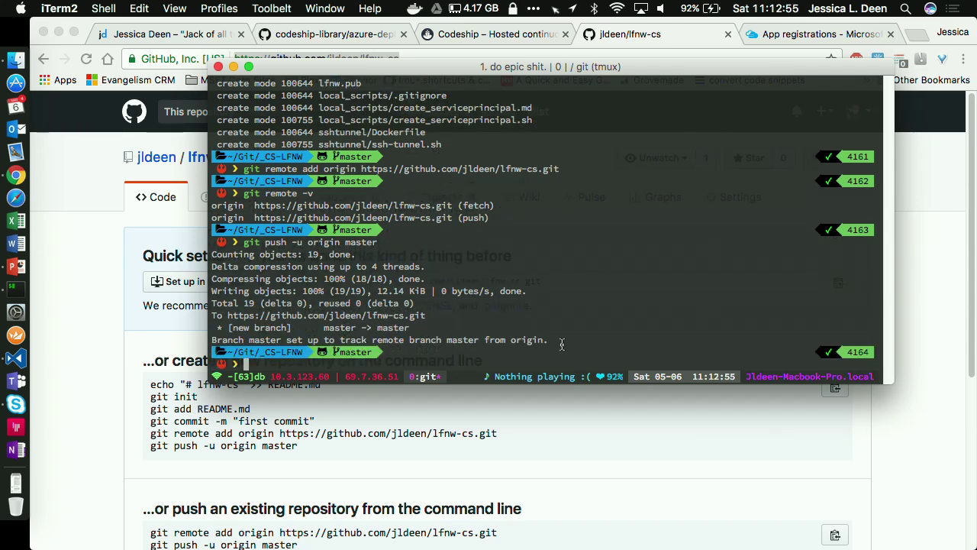
- Reload the lfnw-cs GitHub page, then open and reload the lfnw-cs Codeship project
{"action": "left_click", "coordinate": [678, 35]}
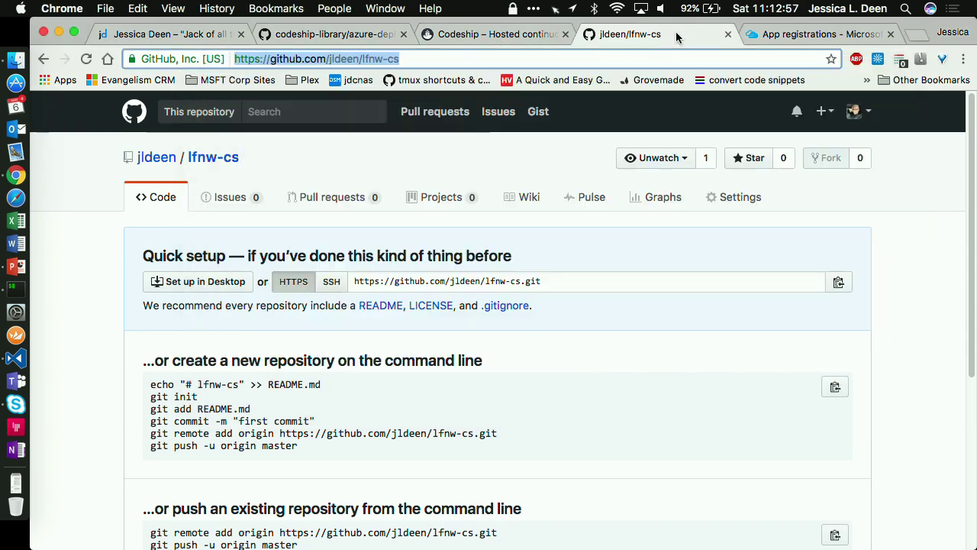
{"action": "key", "text": "super+r"}
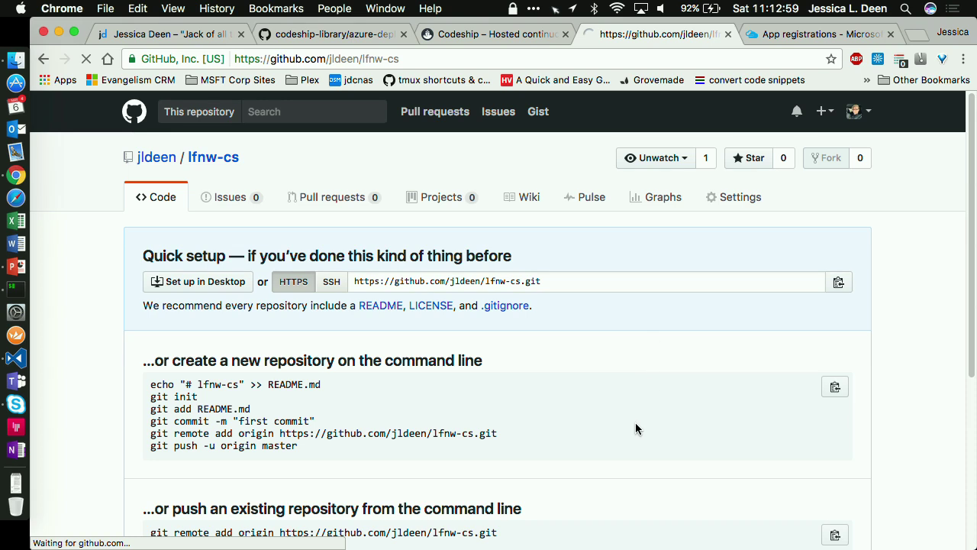
{"action": "scroll", "coordinate": [635, 422], "scroll_direction": "down", "scroll_amount": 3}
{"action": "scroll", "coordinate": [635, 422], "scroll_direction": "up", "scroll_amount": 1}
{"action": "left_click", "coordinate": [527, 34]}
{"action": "scroll", "coordinate": [326, 258], "scroll_direction": "up", "scroll_amount": 2}
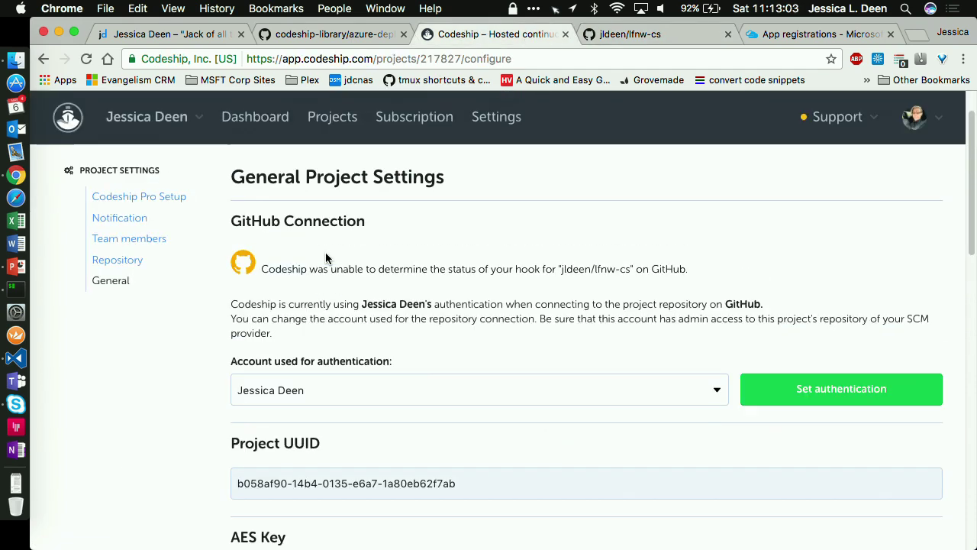
{"action": "scroll", "coordinate": [326, 258], "scroll_direction": "up", "scroll_amount": 2}
{"action": "left_click", "coordinate": [107, 171]}
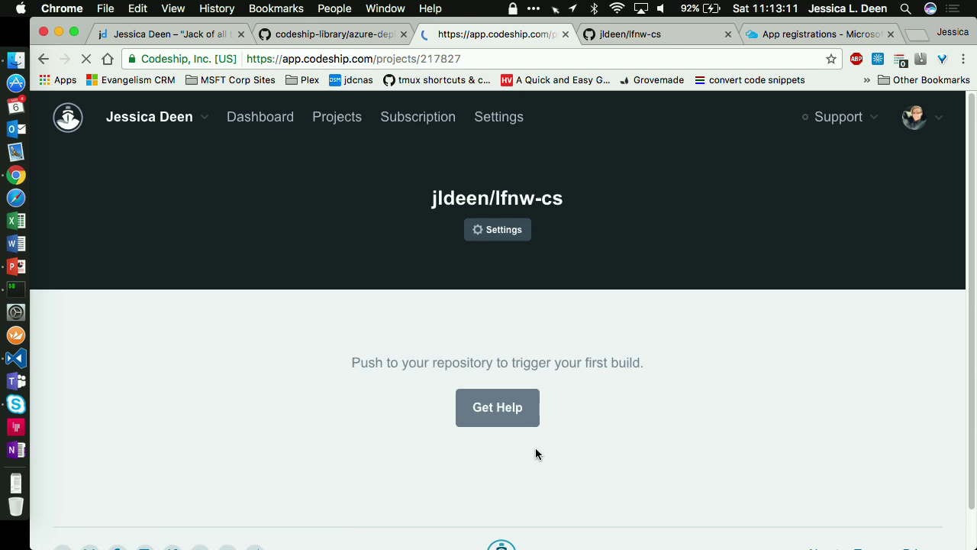
{"action": "key", "text": "super+r"}
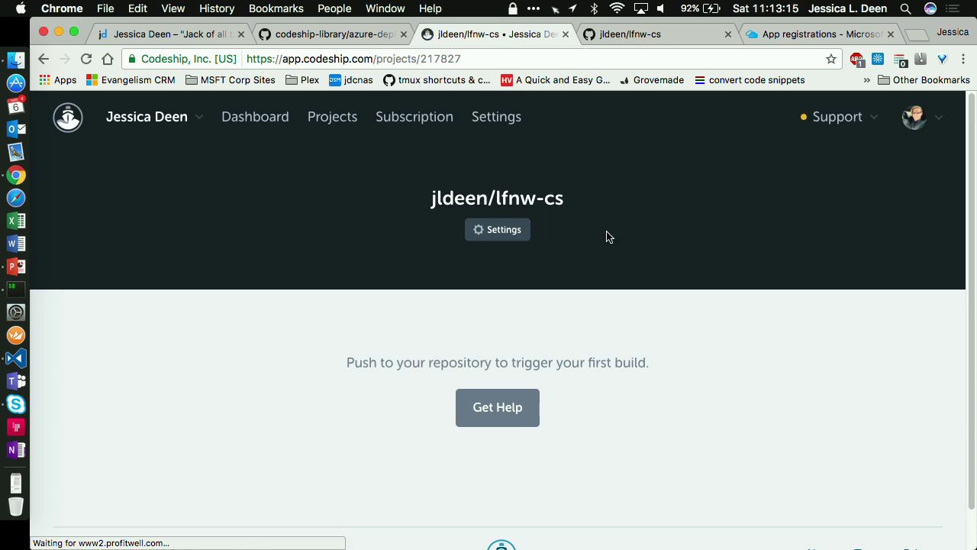
- Reload the GitHub repository to see the pushed files and reopen the lfnw-cs Codeship project
{"action": "left_click", "coordinate": [632, 34]}
{"action": "key", "text": "super+r"}
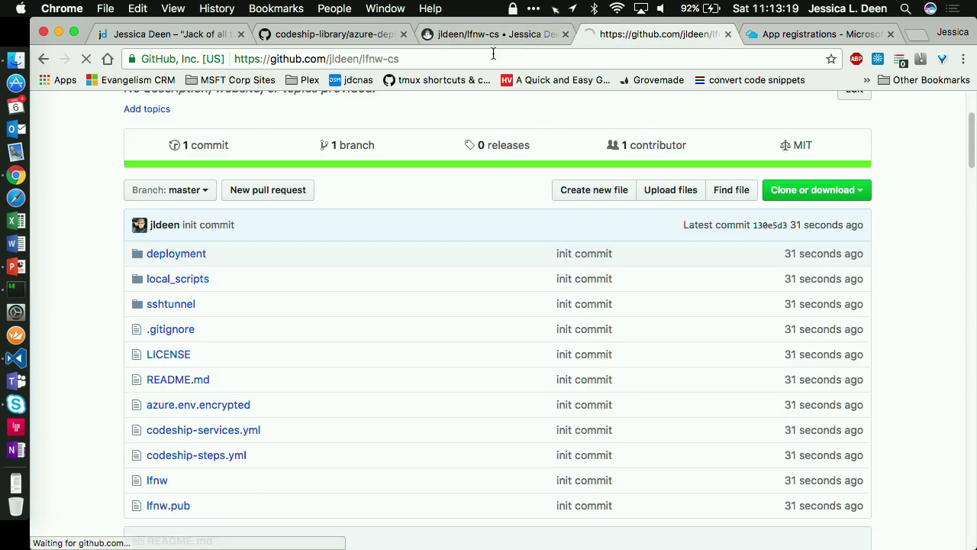
{"action": "left_click", "coordinate": [488, 40]}
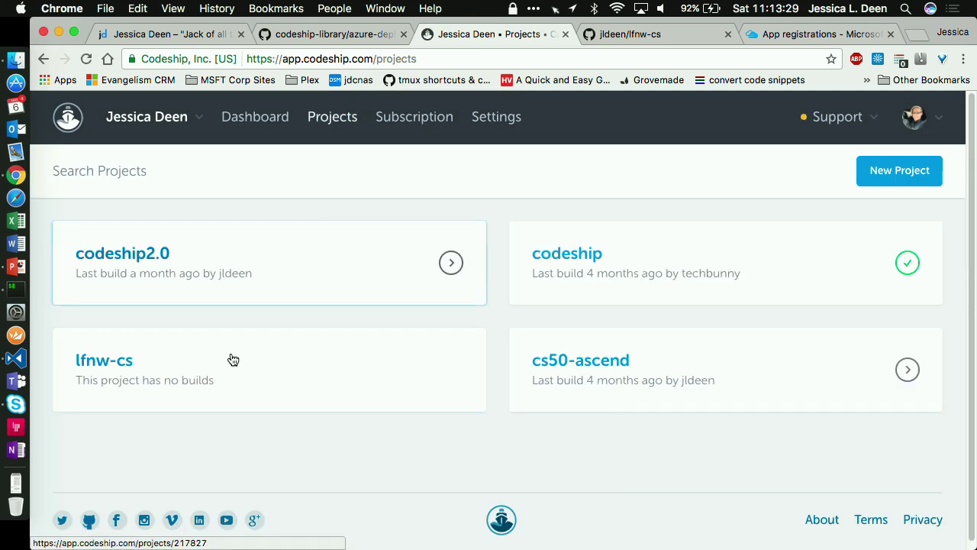
{"action": "left_click", "coordinate": [104, 362]}
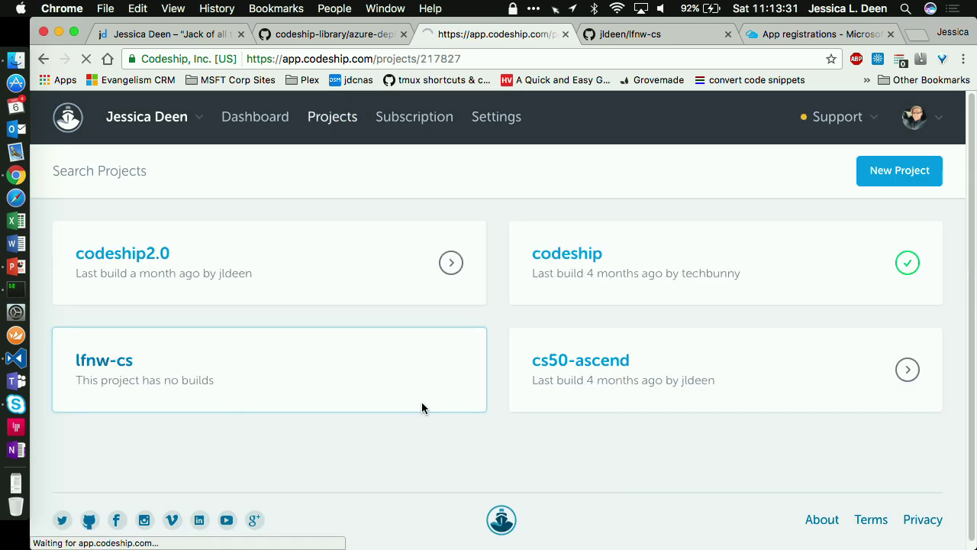
- Review the GitHub repository's files, check Codeship's General Project Settings, and return to GitHub
{"action": "left_click", "coordinate": [643, 34]}
{"action": "scroll", "coordinate": [324, 337], "scroll_direction": "down", "scroll_amount": 3}
{"action": "scroll", "coordinate": [325, 306], "scroll_direction": "up", "scroll_amount": 5}
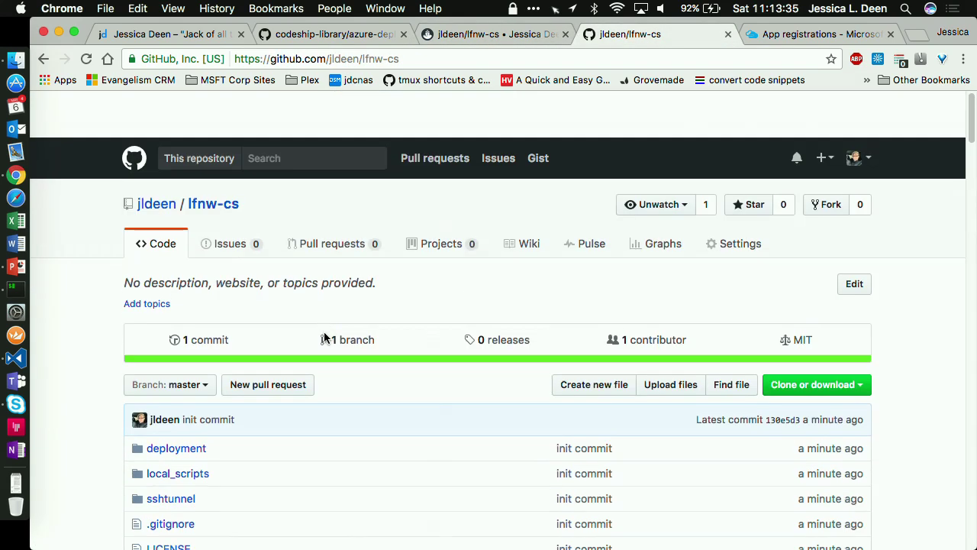
{"action": "scroll", "coordinate": [306, 290], "scroll_direction": "down", "scroll_amount": 2}
{"action": "scroll", "coordinate": [283, 265], "scroll_direction": "up", "scroll_amount": 2}
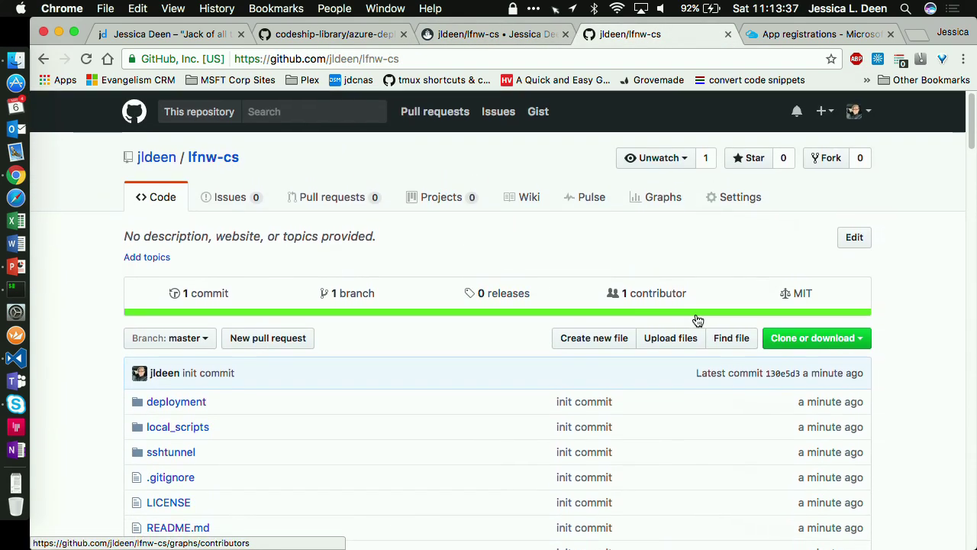
{"action": "left_click", "coordinate": [502, 35]}
{"action": "left_click", "coordinate": [481, 232]}
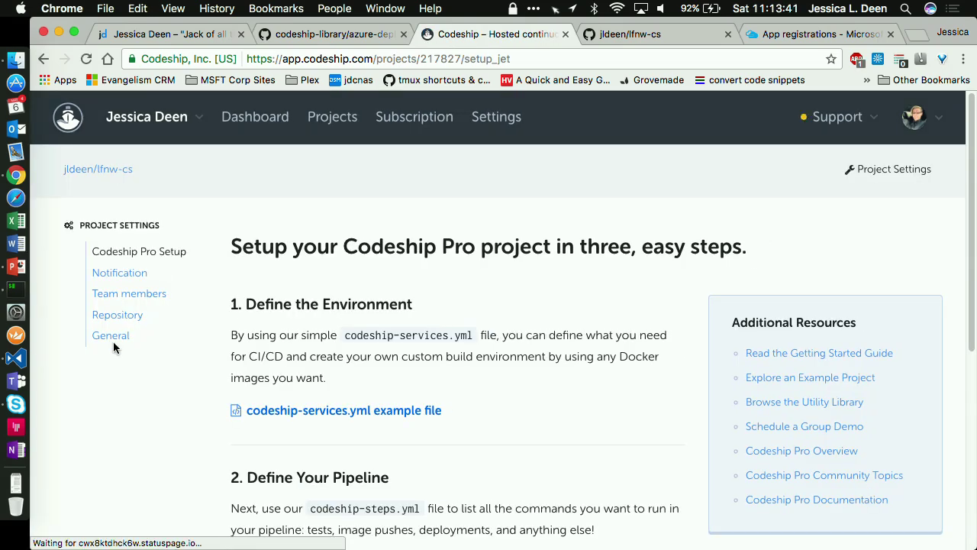
{"action": "left_click", "coordinate": [111, 336]}
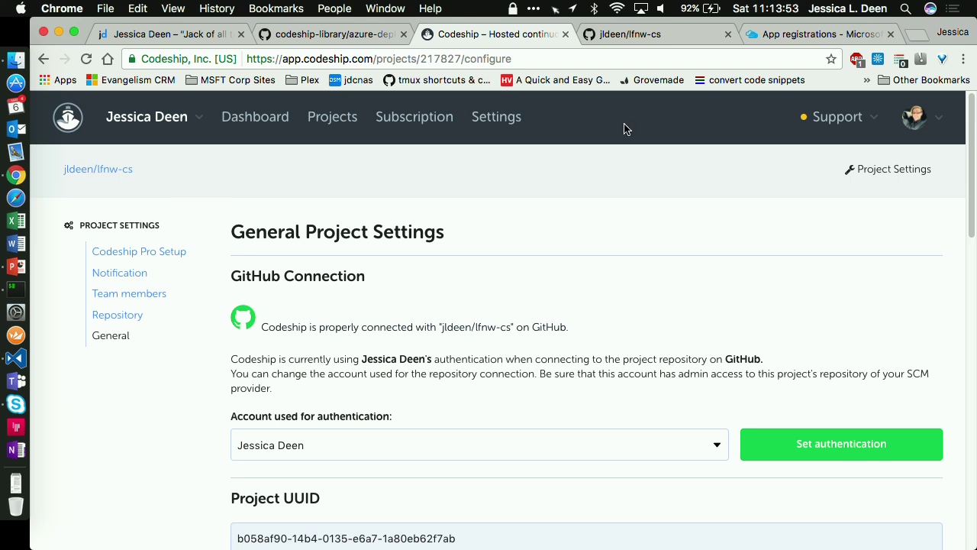
{"action": "left_click", "coordinate": [633, 39]}
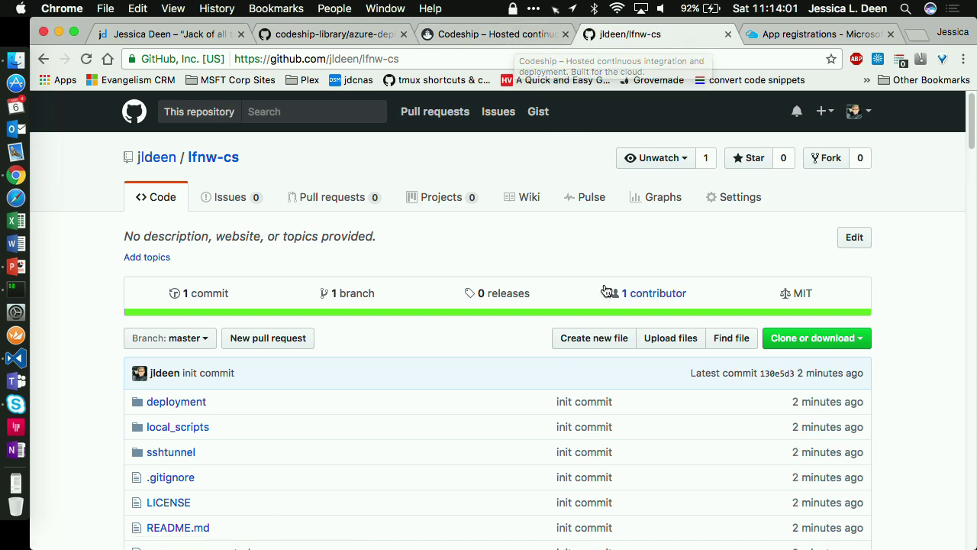
- Look over the lfnw-cs repository's webhooks in its GitHub settings
{"action": "left_click", "coordinate": [761, 195]}
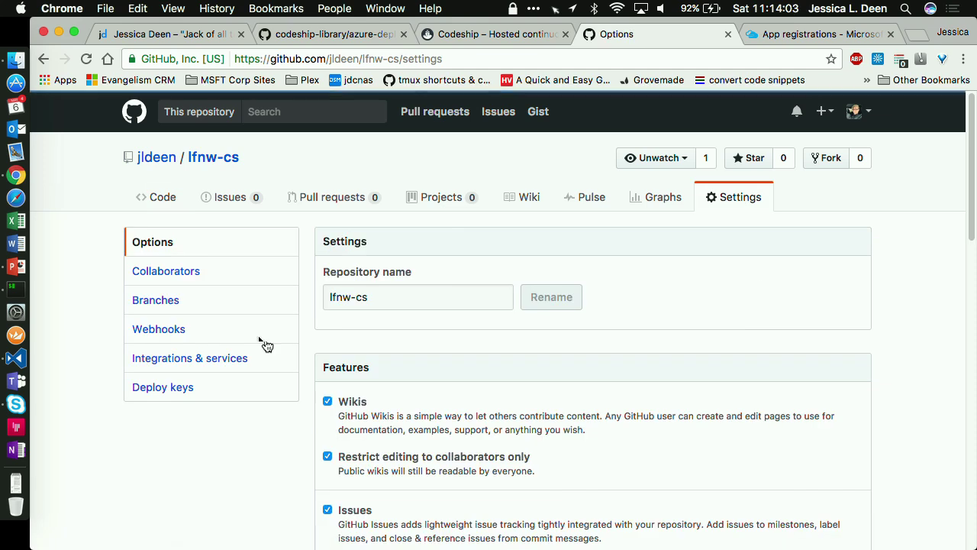
{"action": "left_click", "coordinate": [173, 334]}
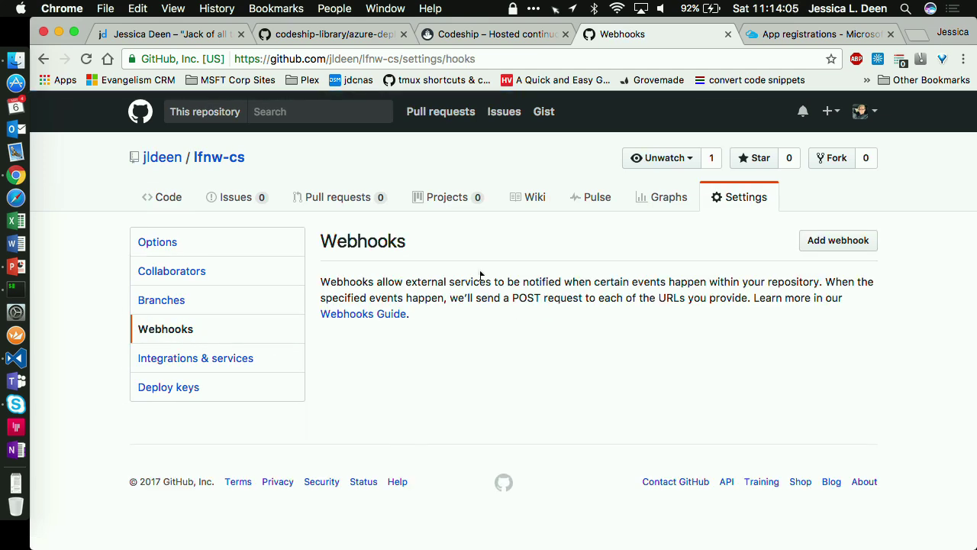
{"action": "left_click", "coordinate": [15, 151]}
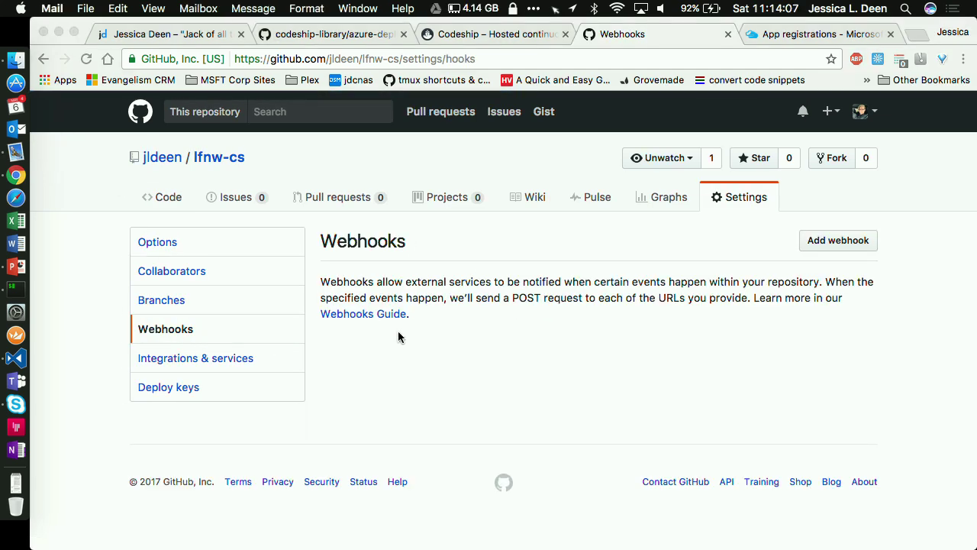
{"action": "key", "text": "super+Tab"}
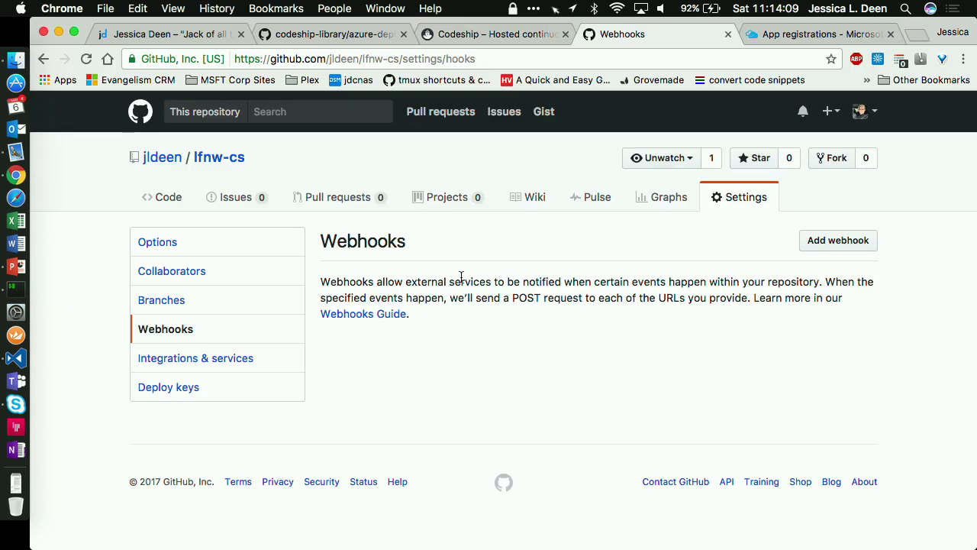
{"action": "left_click", "coordinate": [739, 197]}
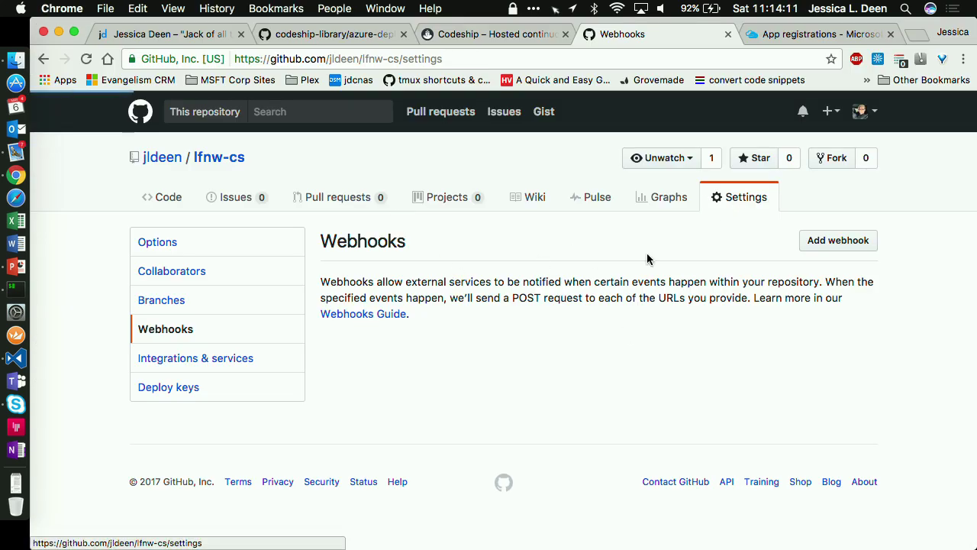
- Delete the lfnw-cs repository from the Danger Zone, confirming with its name 'lfnw-cs'
{"action": "scroll", "coordinate": [595, 327], "scroll_direction": "down", "scroll_amount": 10}
{"action": "scroll", "coordinate": [595, 333], "scroll_direction": "down", "scroll_amount": 5}
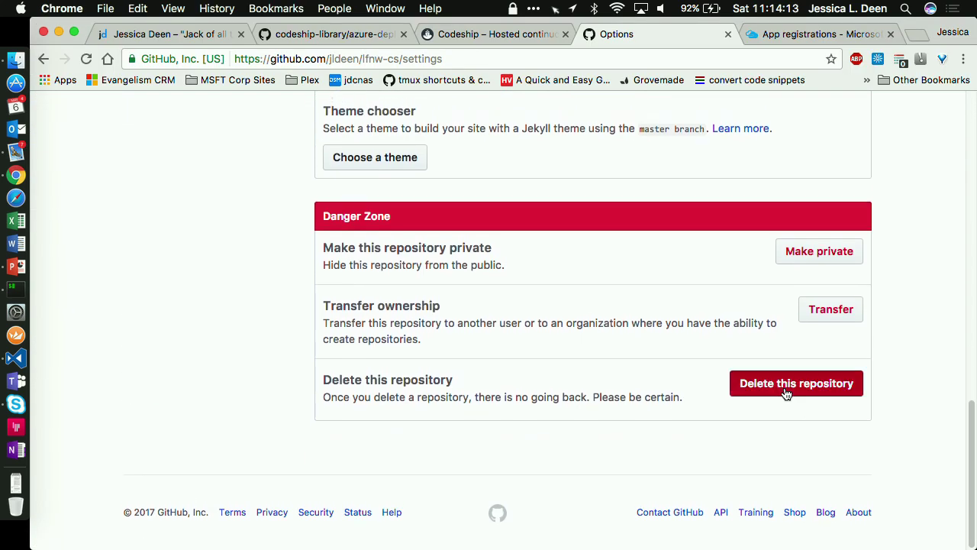
{"action": "left_click", "coordinate": [796, 384]}
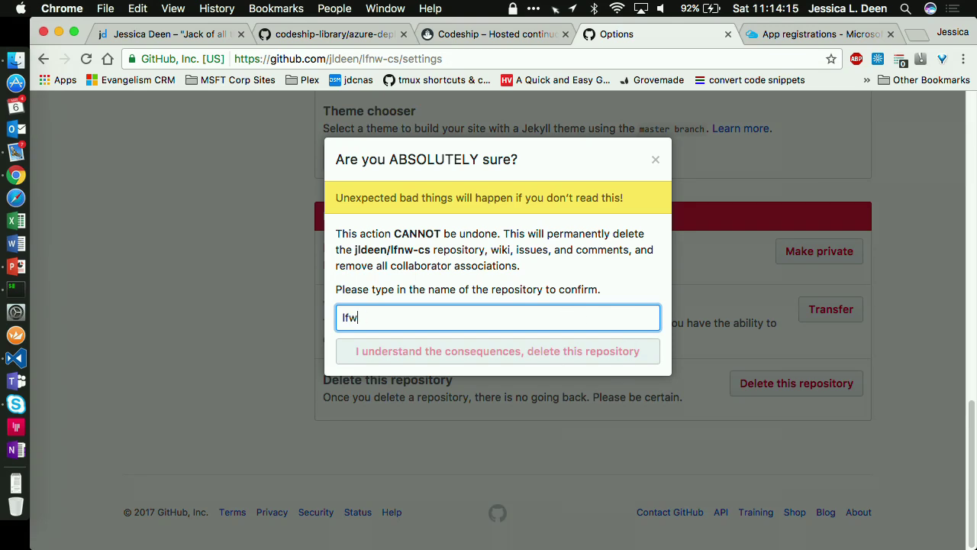
{"action": "type", "text": "lfnw-cs"}
{"action": "left_click", "coordinate": [517, 353]}
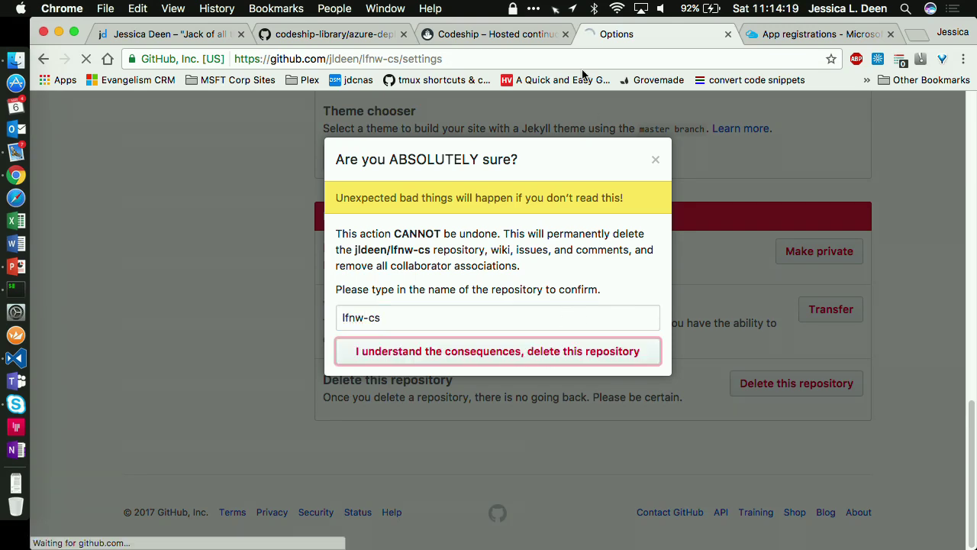
{"action": "left_click", "coordinate": [493, 32]}
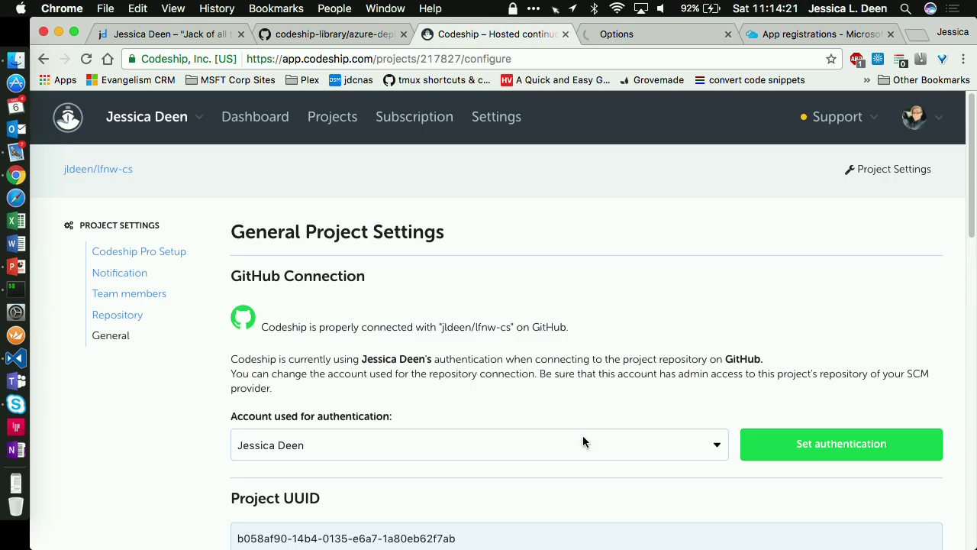
- Delete the jldeen/lfnw-cs Codeship project by typing 'delete', then pick GitHub for a new project
{"action": "scroll", "coordinate": [563, 433], "scroll_direction": "down", "scroll_amount": 1}
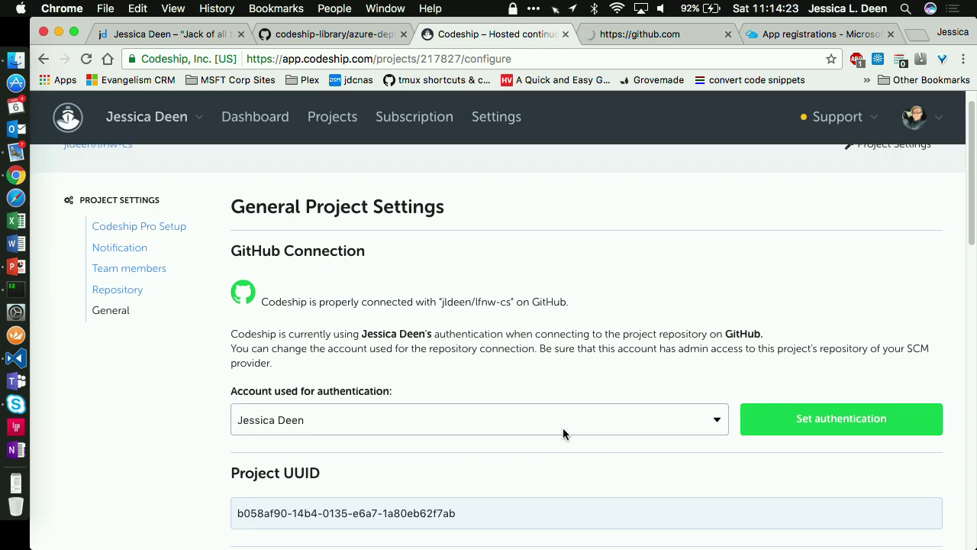
{"action": "scroll", "coordinate": [327, 277], "scroll_direction": "down", "scroll_amount": 15}
{"action": "left_click", "coordinate": [327, 386]}
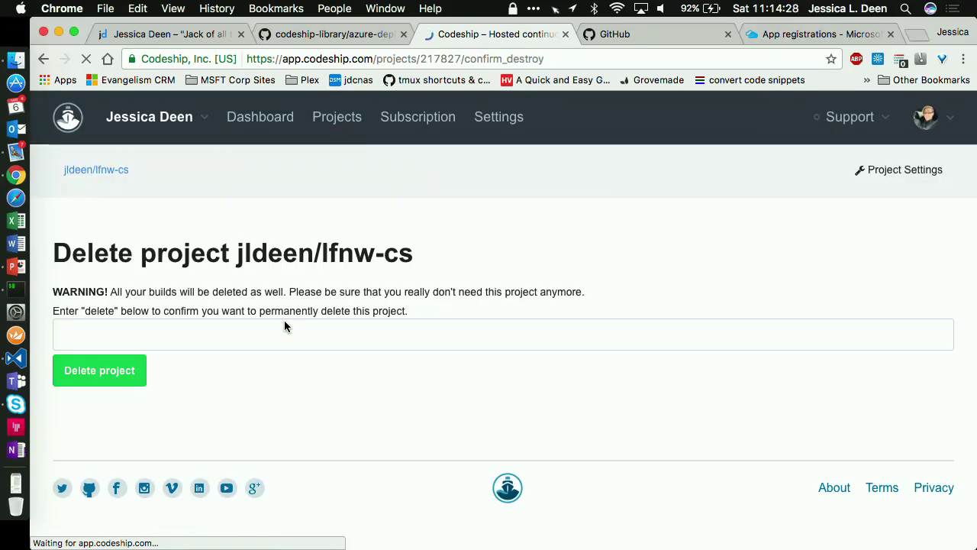
{"action": "left_click", "coordinate": [284, 324]}
{"action": "type", "text": "delet"}
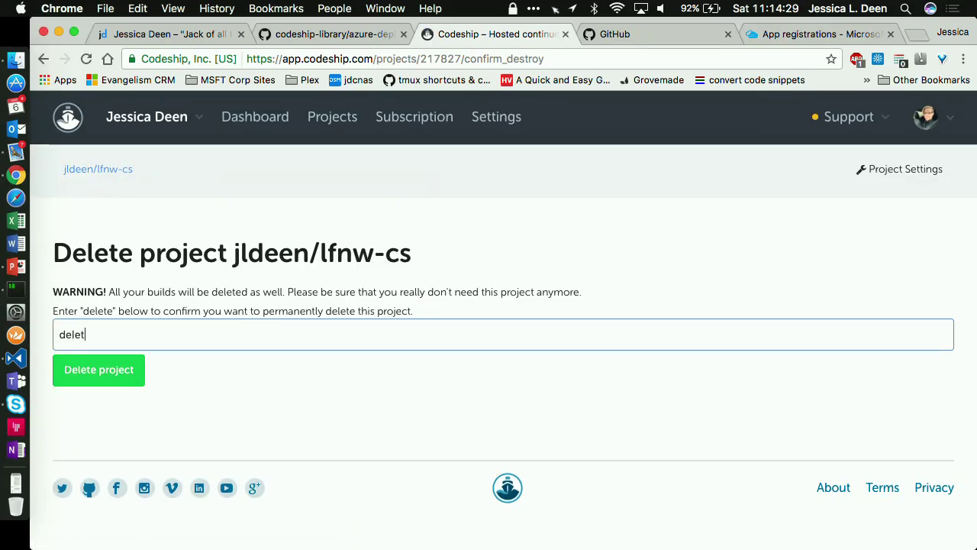
{"action": "key", "text": "BackSpace"}
{"action": "key", "text": "BackSpace"}
{"action": "type", "text": "te"}
{"action": "left_click", "coordinate": [87, 378]}
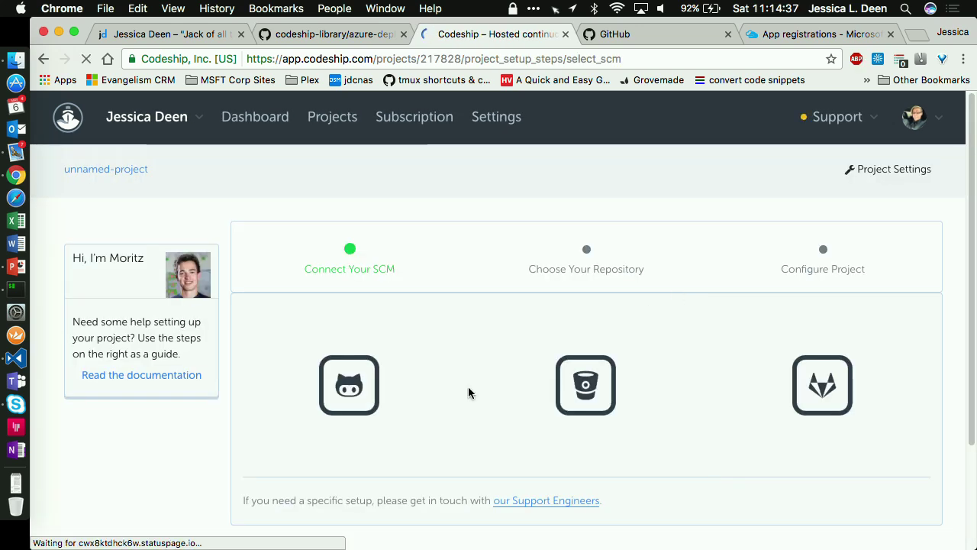
{"action": "left_click", "coordinate": [349, 385]}
- Create a new GitHub repository named 'lfnwcode'
{"action": "left_click", "coordinate": [634, 28]}
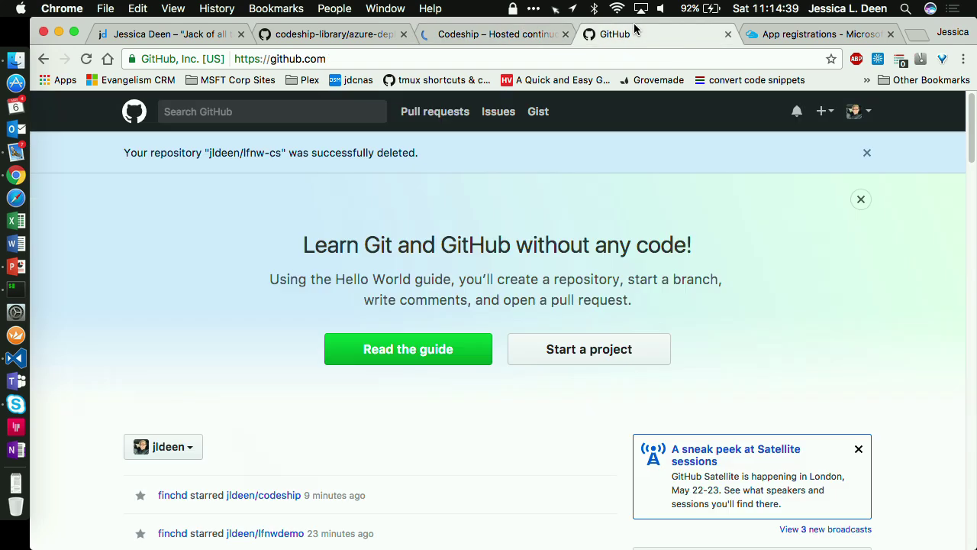
{"action": "left_click", "coordinate": [600, 349]}
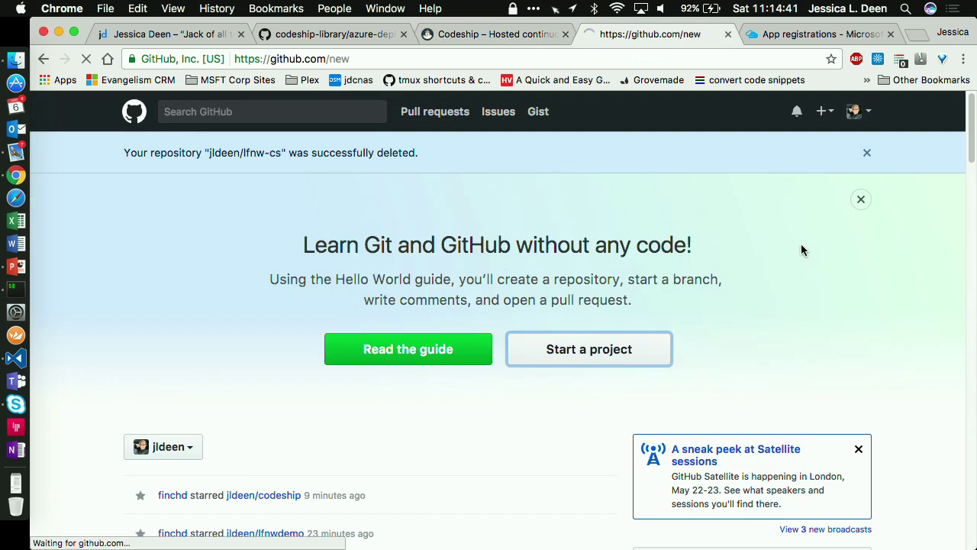
{"action": "type", "text": "lf"}
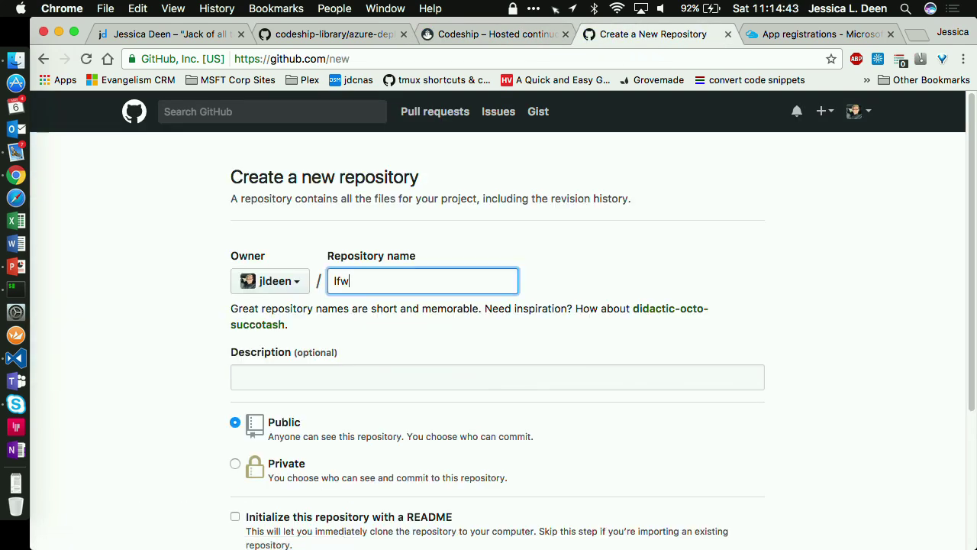
{"action": "type", "text": "nwcode"}
{"action": "scroll", "coordinate": [769, 301], "scroll_direction": "down", "scroll_amount": 3}
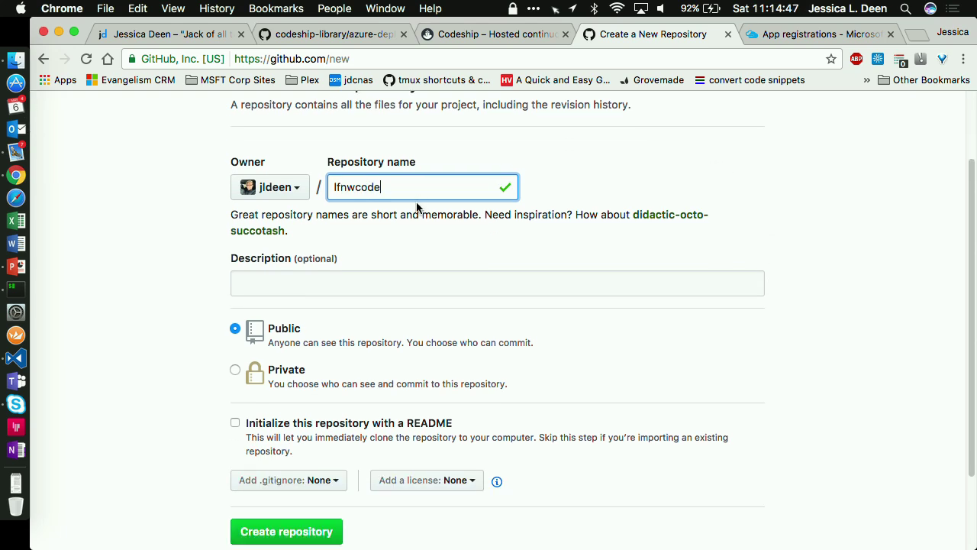
{"action": "scroll", "coordinate": [321, 428], "scroll_direction": "down", "scroll_amount": 3}
{"action": "left_click", "coordinate": [280, 431]}
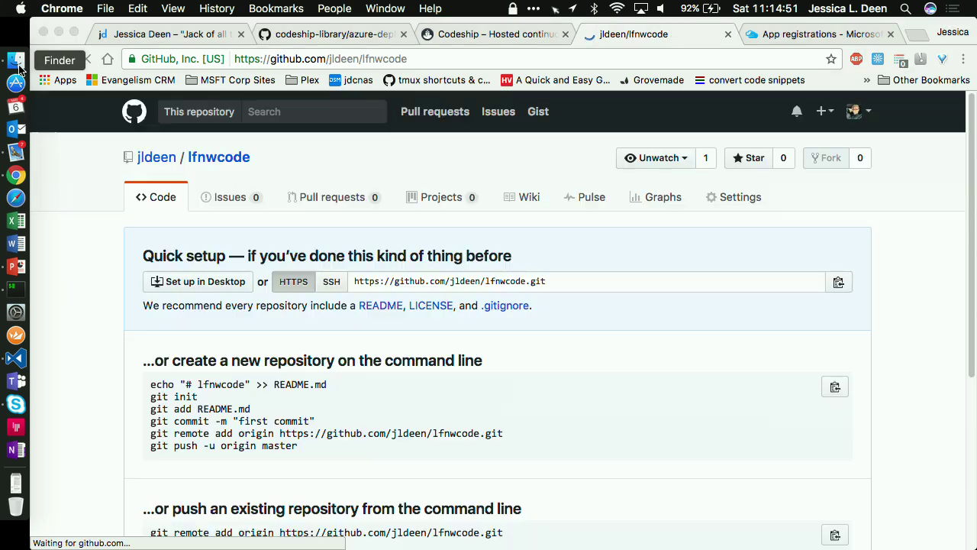
- Move the local project's old .git folder to the Trash in Finder
{"action": "left_click", "coordinate": [15, 60]}
{"action": "left_click", "coordinate": [354, 234]}
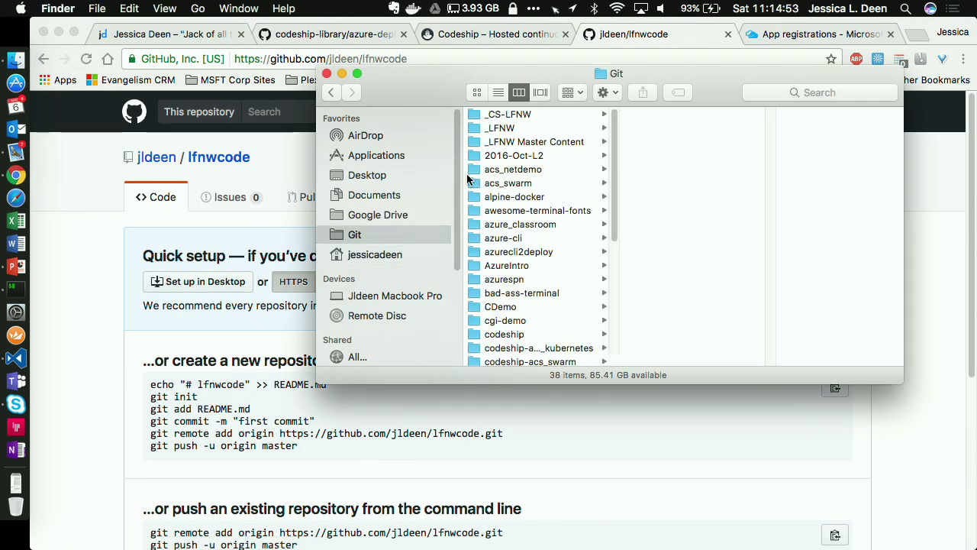
{"action": "left_click", "coordinate": [527, 116]}
{"action": "left_click", "coordinate": [650, 116]}
{"action": "right_click", "coordinate": [650, 116]}
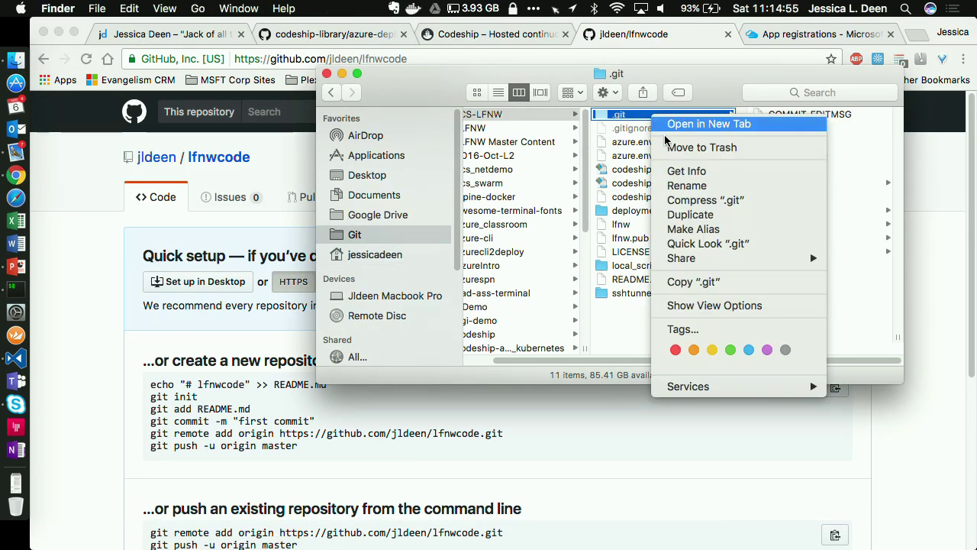
{"action": "left_click", "coordinate": [676, 146]}
- Copy the lfnwcode repository URL and focus Codeship's clone URL field
{"action": "left_click", "coordinate": [250, 399]}
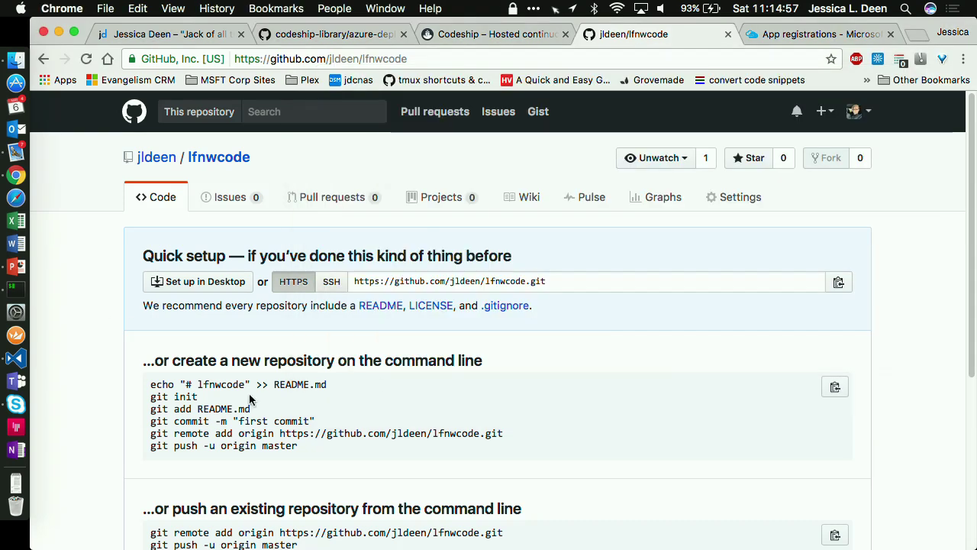
{"action": "left_click", "coordinate": [428, 59]}
{"action": "key", "text": "super+c"}
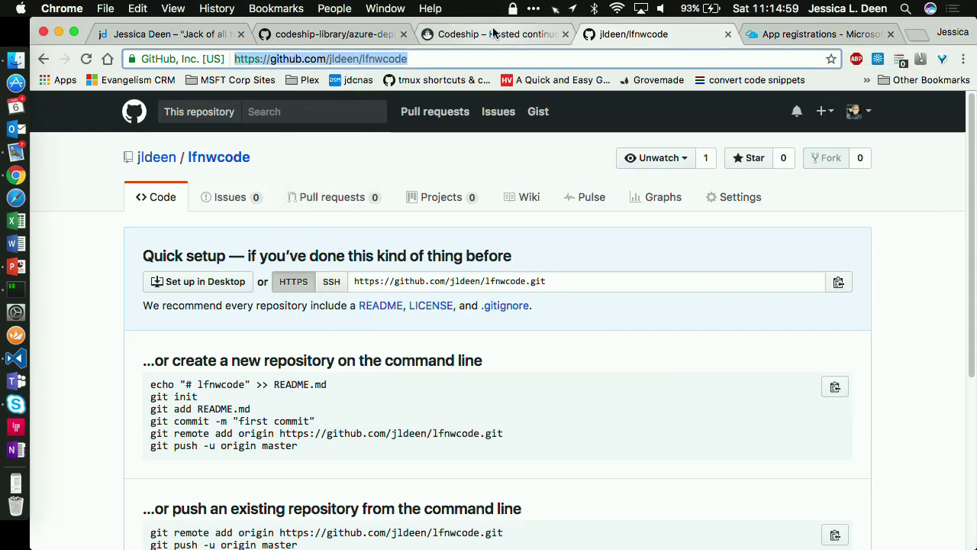
{"action": "left_click", "coordinate": [493, 33]}
{"action": "scroll", "coordinate": [434, 485], "scroll_direction": "down", "scroll_amount": 2}
{"action": "left_click", "coordinate": [496, 465]}
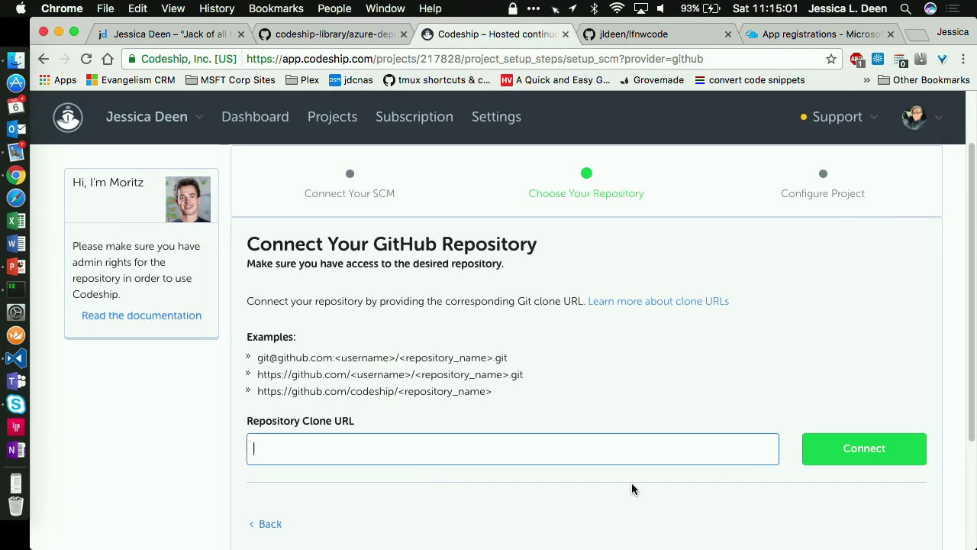
- Connect Codeship to the lfnwcode repository URL as a Codeship Pro project
{"action": "key", "text": "super+v"}
{"action": "left_click", "coordinate": [850, 457]}
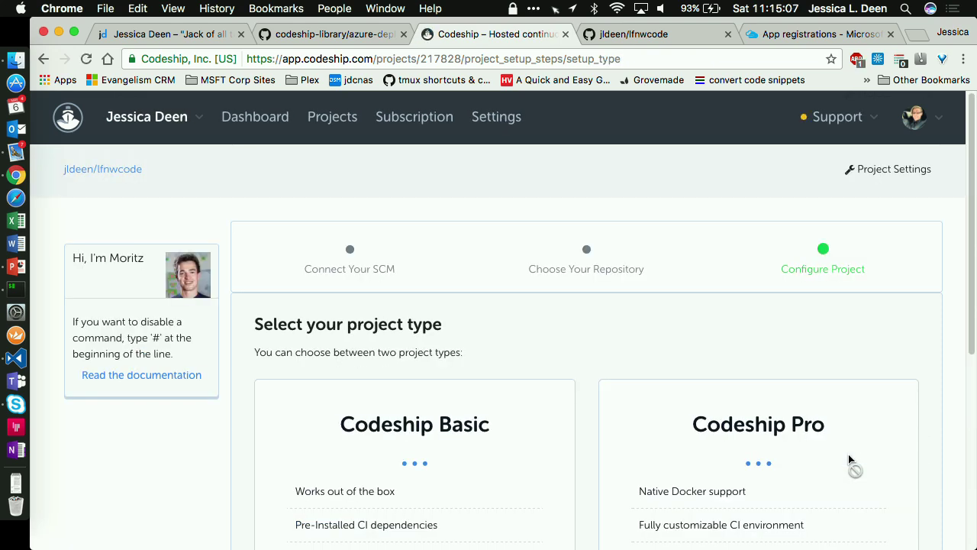
{"action": "scroll", "coordinate": [828, 436], "scroll_direction": "down", "scroll_amount": 5}
{"action": "left_click", "coordinate": [779, 336]}
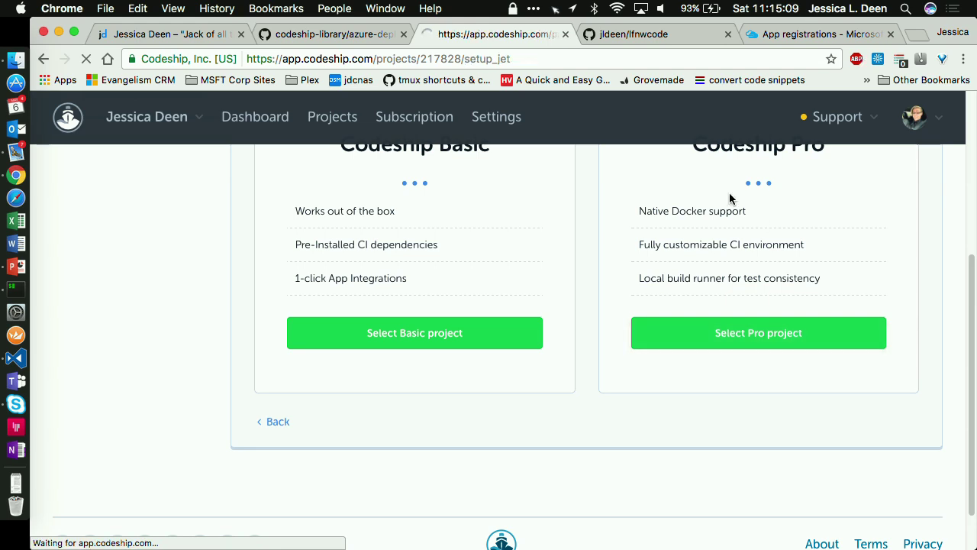
{"action": "left_click", "coordinate": [120, 338]}
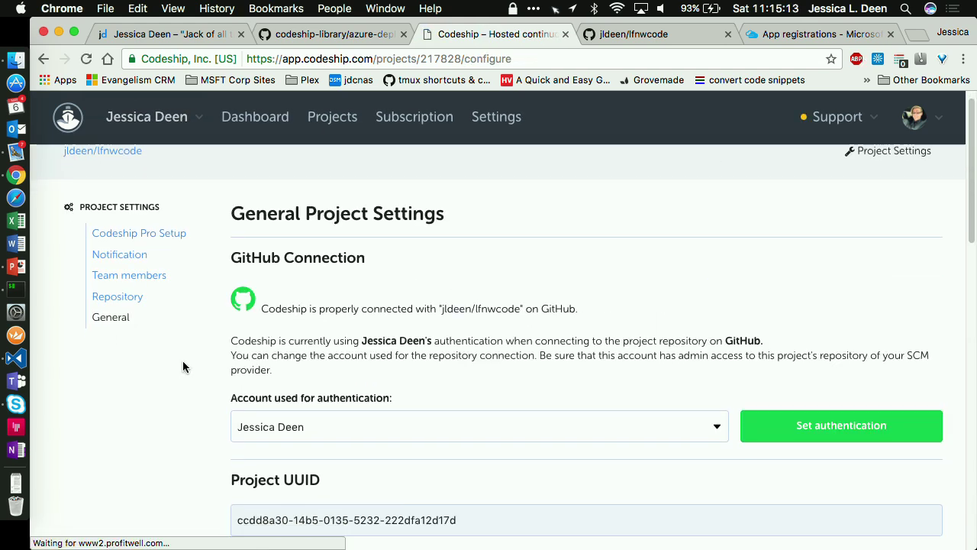
- Copy the whole AES Key value from the project's general settings
{"action": "scroll", "coordinate": [183, 360], "scroll_direction": "down", "scroll_amount": 4}
{"action": "scroll", "coordinate": [182, 367], "scroll_direction": "down", "scroll_amount": 1}
{"action": "left_click", "coordinate": [348, 286]}
{"action": "key", "text": "super+a"}
{"action": "key", "text": "super+c"}
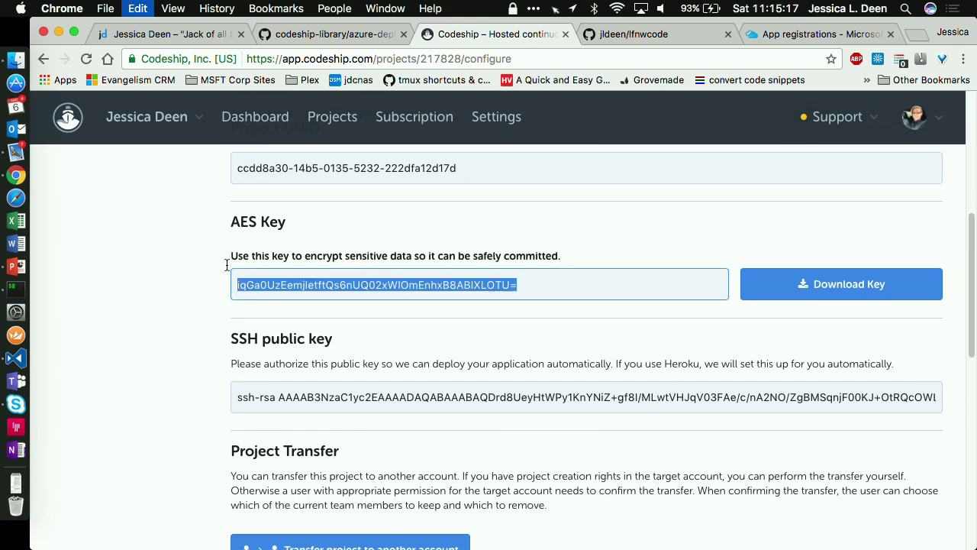
{"action": "left_click", "coordinate": [16, 358]}
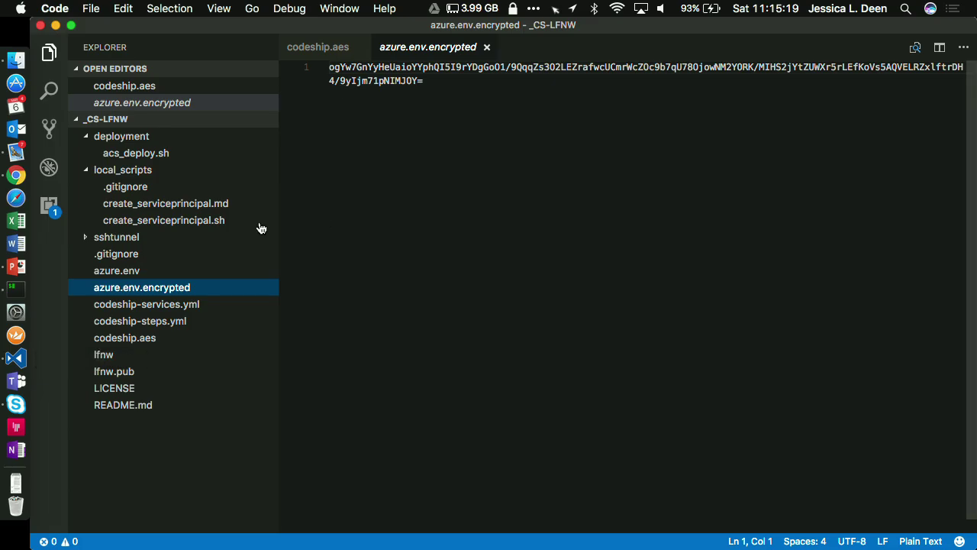
- Replace the old key in codeship.aes with the copied AES key
{"action": "left_click", "coordinate": [125, 338]}
{"action": "left_click_drag", "start_coordinate": [594, 61], "coordinate": [262, 63]}
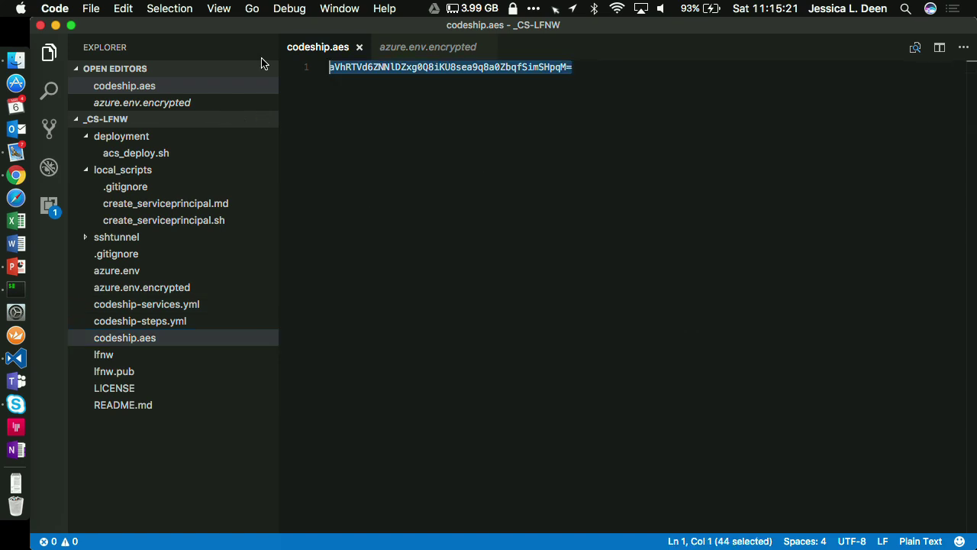
{"action": "key", "text": "super+v"}
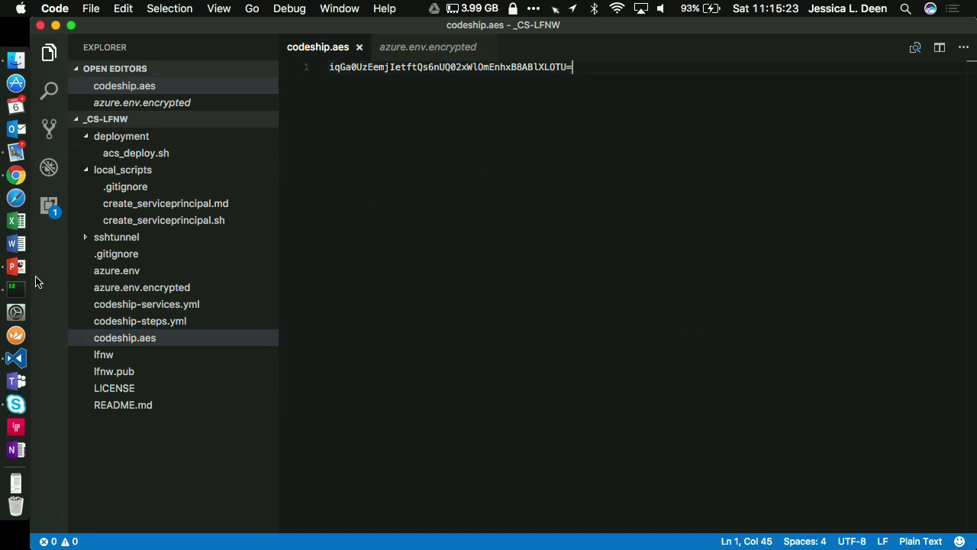
- Run jet encrypt azure.env azure.env.encrypted and check the regenerated encrypted file
{"action": "left_click", "coordinate": [16, 289]}
{"action": "type", "text": "jet en"}
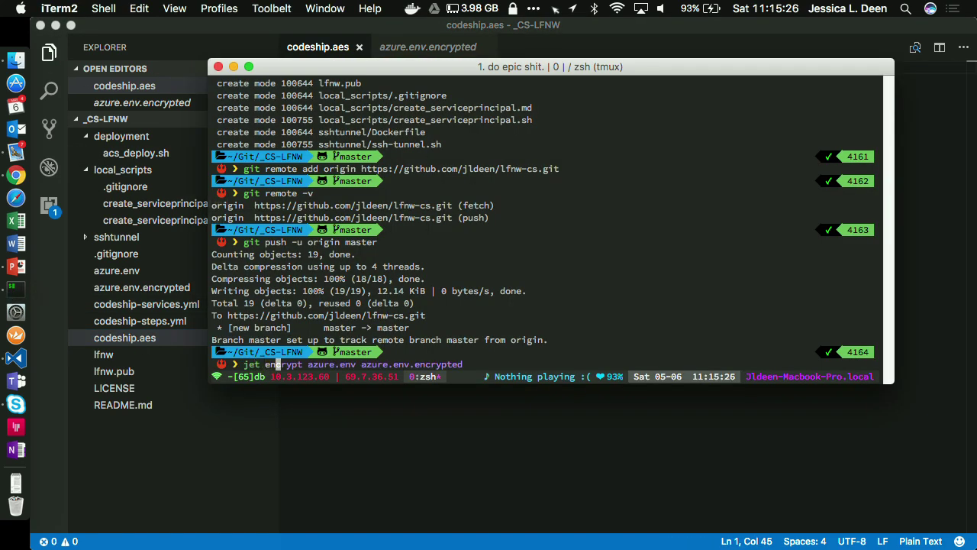
{"action": "key", "text": "Right"}
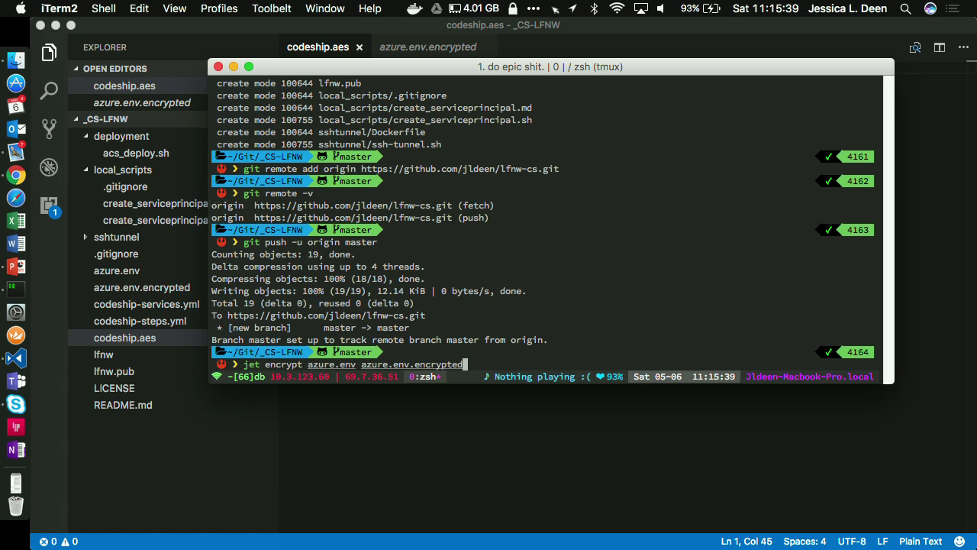
{"action": "key", "text": "Return"}
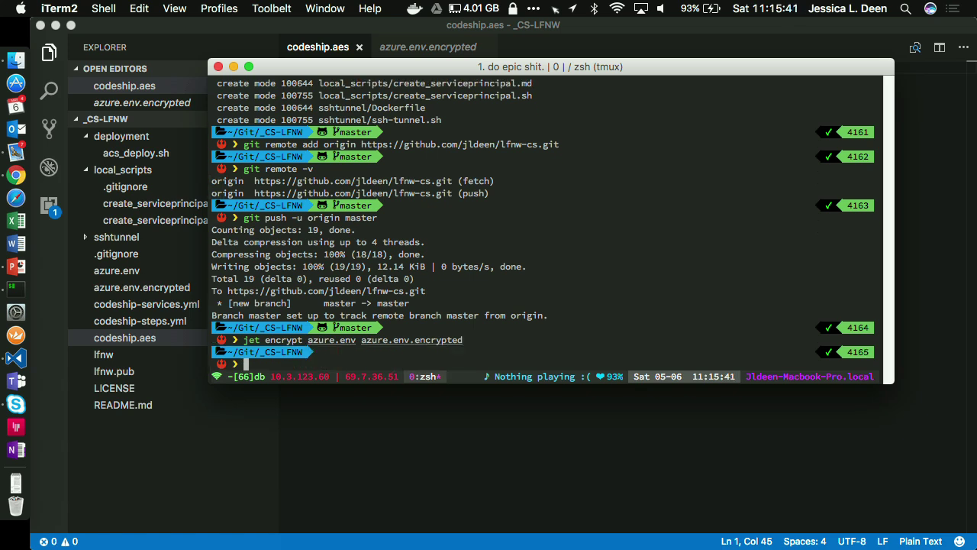
{"action": "left_click", "coordinate": [348, 513]}
{"action": "left_click", "coordinate": [153, 288]}
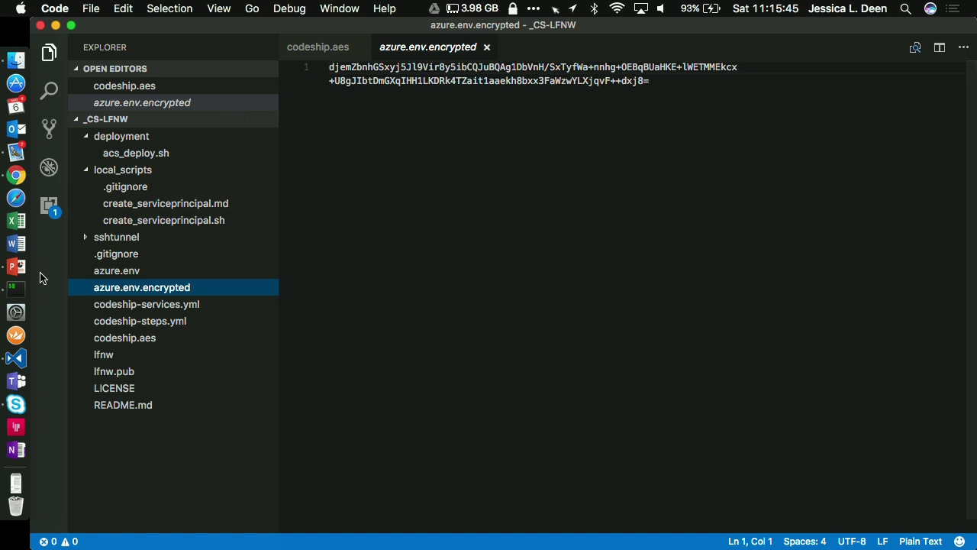
{"action": "left_click", "coordinate": [15, 175]}
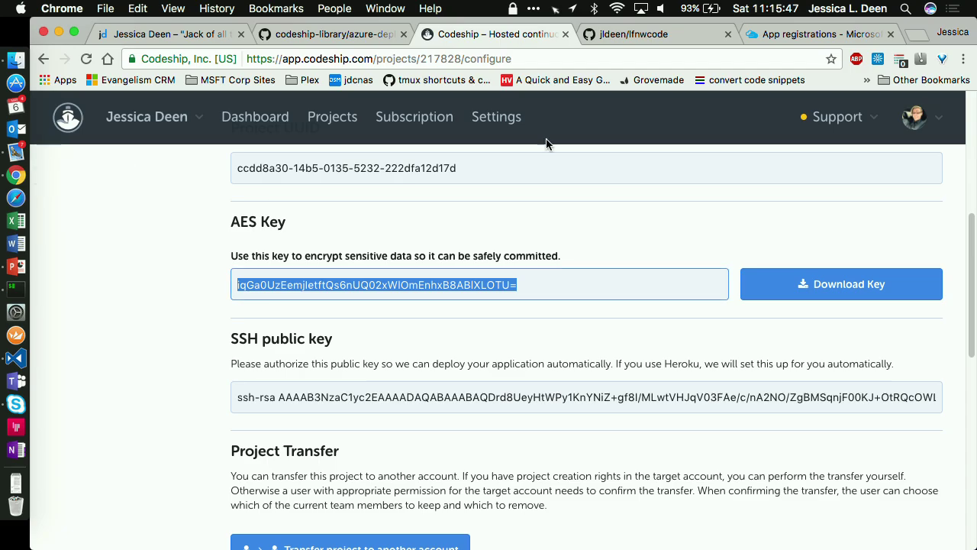
- Open the jldeen/lfnwcode Codeship overview, then the empty lfnwcode GitHub repository tab
{"action": "scroll", "coordinate": [352, 193], "scroll_direction": "up", "scroll_amount": 10}
{"action": "left_click", "coordinate": [116, 169]}
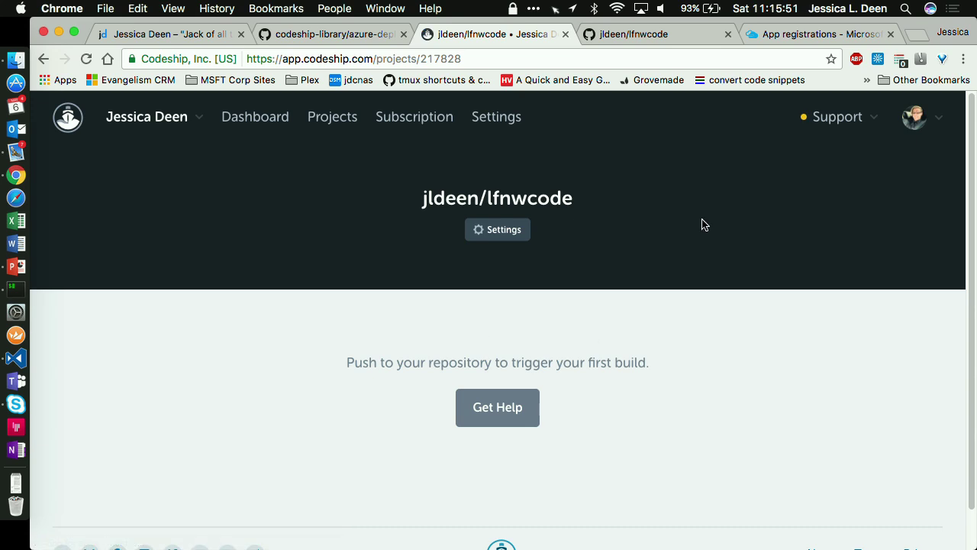
{"action": "left_click", "coordinate": [634, 34]}
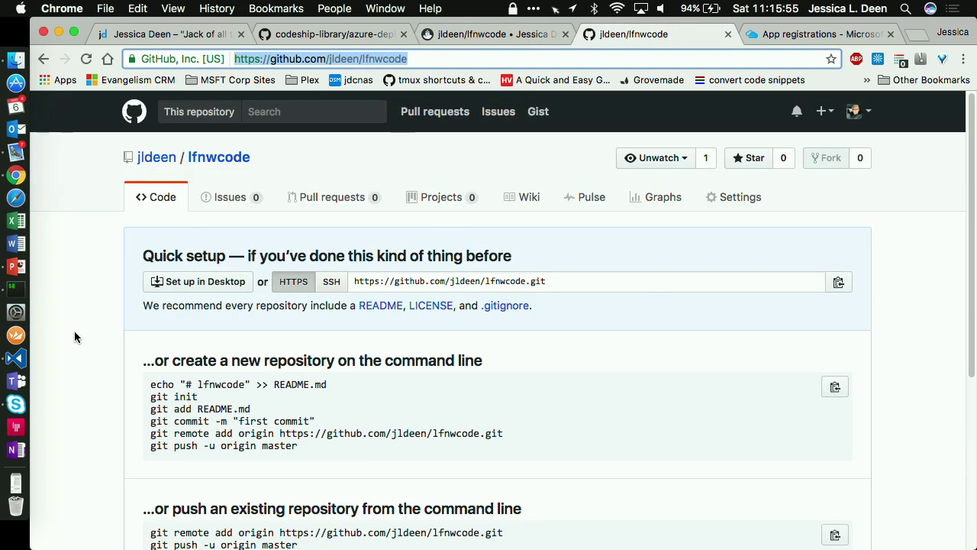
- Initialise a new git repository and commit all files as 'init commit'
{"action": "left_click", "coordinate": [17, 288]}
{"action": "type", "text": "git"}
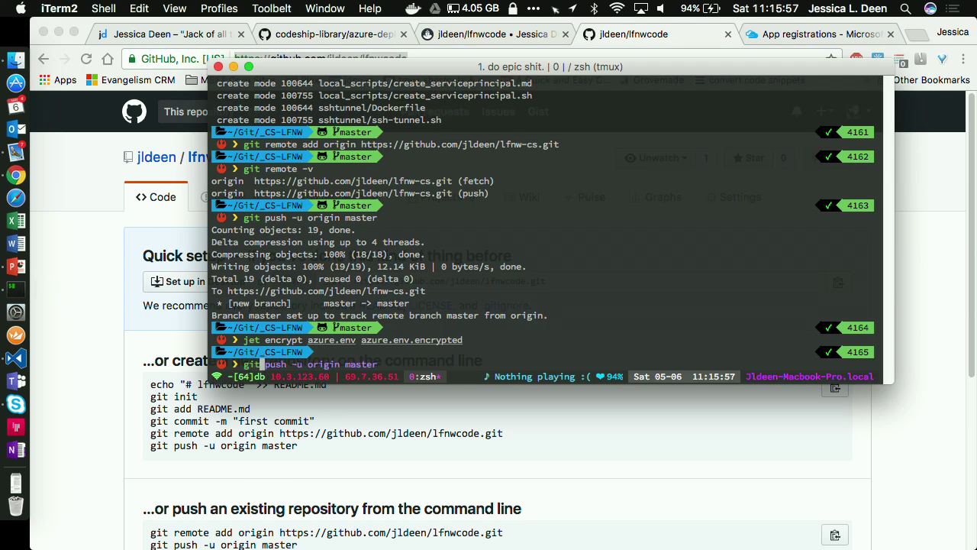
{"action": "type", "text": " init"}
{"action": "key", "text": "Return"}
{"action": "type", "text": "git add ."}
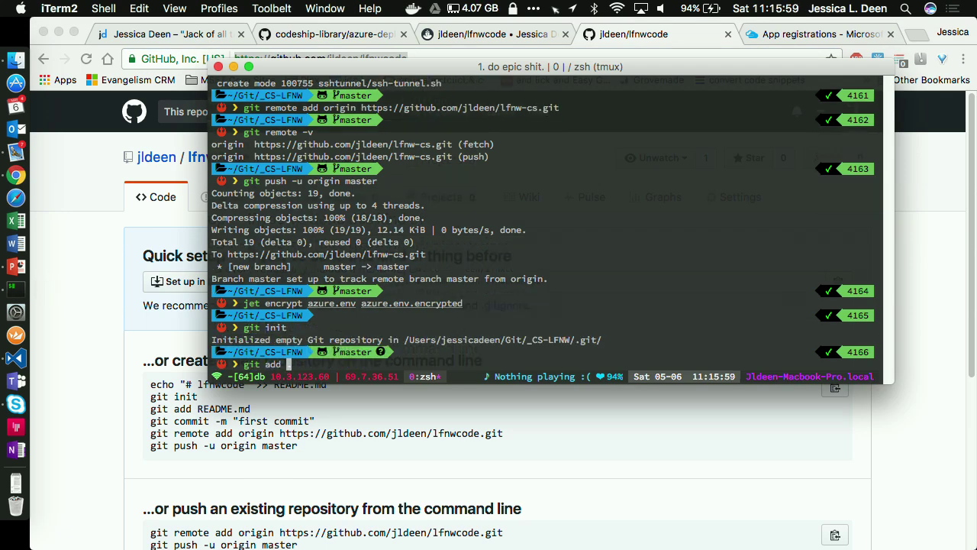
{"action": "key", "text": "Return"}
{"action": "type", "text": "git commit -m \"init commit"}
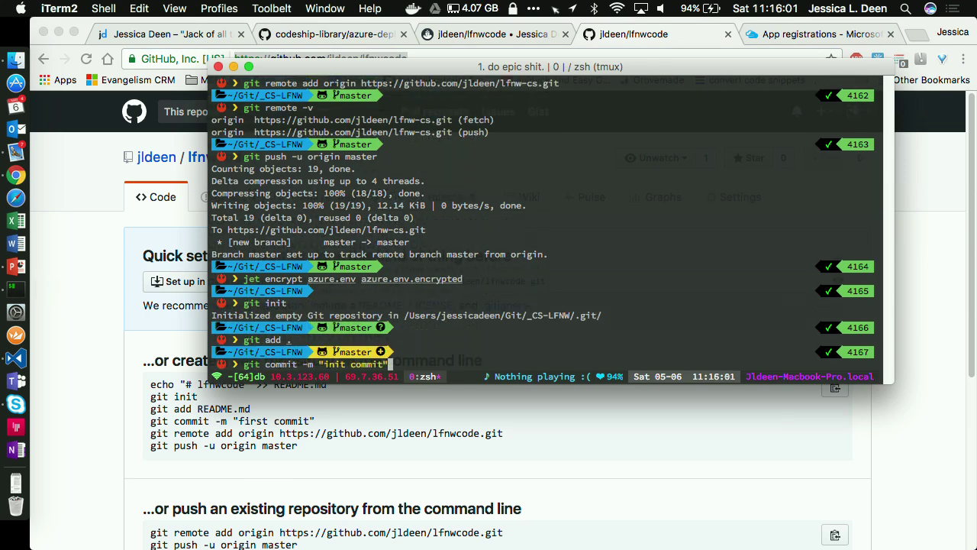
{"action": "key", "text": "Right"}
{"action": "key", "text": "Return"}
- Set origin to the lfnwcode GitHub repository, push master with -u, and reload GitHub
{"action": "type", "text": "git remote ad"}
{"action": "key", "text": "Right"}
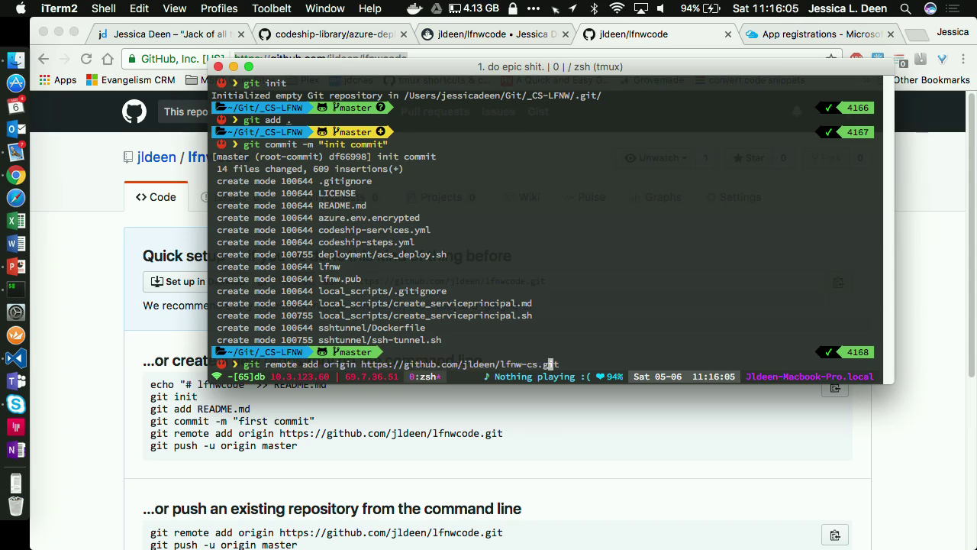
{"action": "key", "text": "BackSpace"}
{"action": "key", "text": "BackSpace"}
{"action": "key", "text": "BackSpace"}
{"action": "type", "text": "code"}
{"action": "key", "text": "Return"}
{"action": "type", "text": "git remote -v"}
{"action": "key", "text": "Return"}
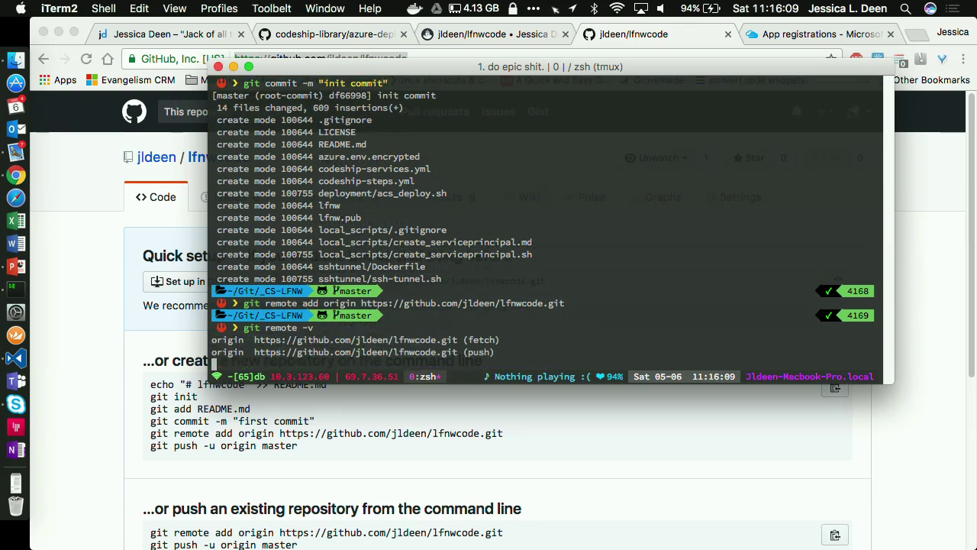
{"action": "type", "text": "git push -u origin master"}
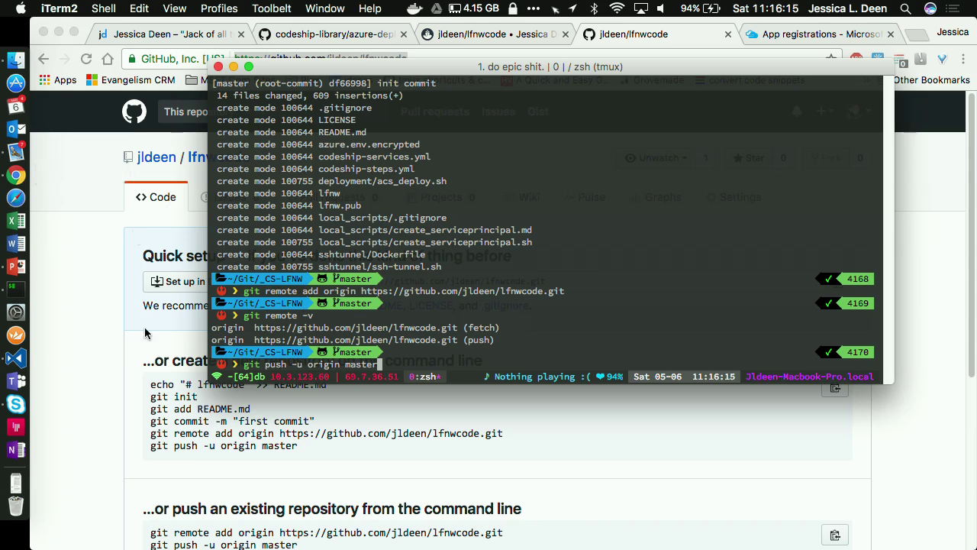
{"action": "key", "text": "Return"}
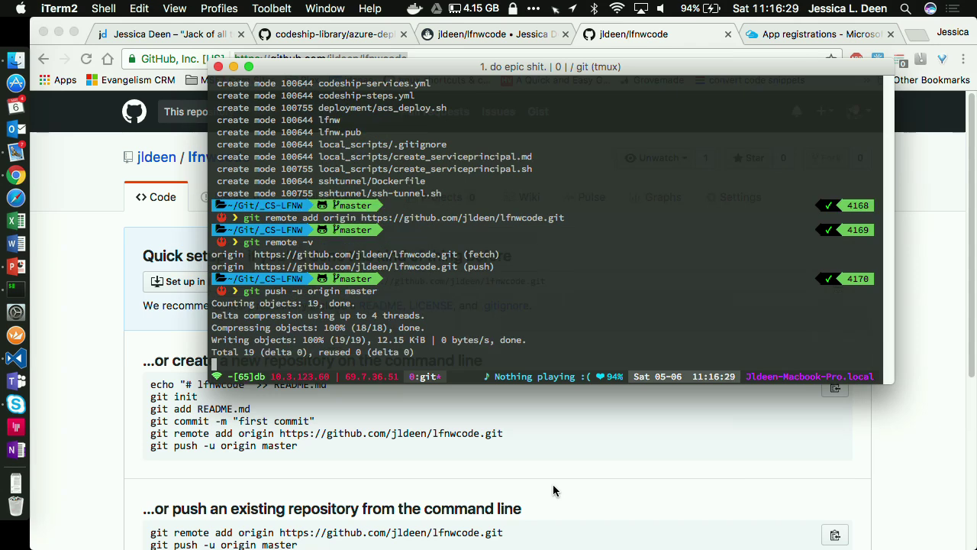
{"action": "key", "text": "super+Tab"}
{"action": "key", "text": "super+r"}
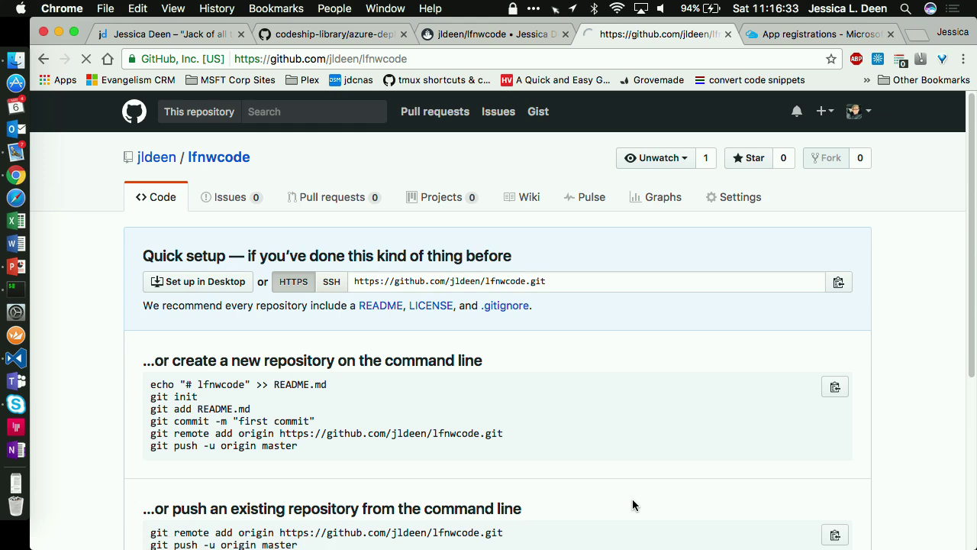
- Check the lfnwcode repository's webhooks list, then reload the Codeship jldeen/lfnwcode project page
{"action": "scroll", "coordinate": [633, 499], "scroll_direction": "down", "scroll_amount": 3}
{"action": "scroll", "coordinate": [644, 374], "scroll_direction": "up", "scroll_amount": 3}
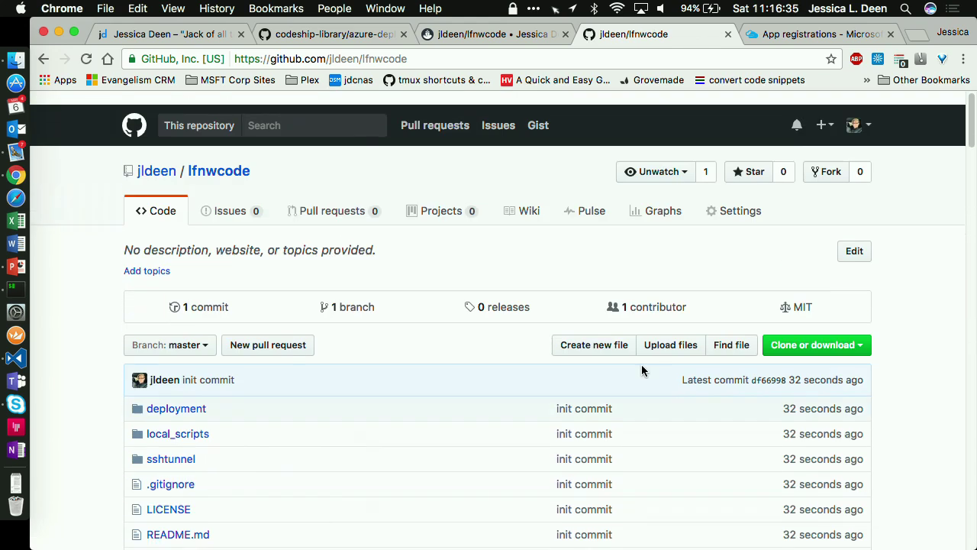
{"action": "left_click", "coordinate": [738, 197]}
{"action": "left_click", "coordinate": [161, 328]}
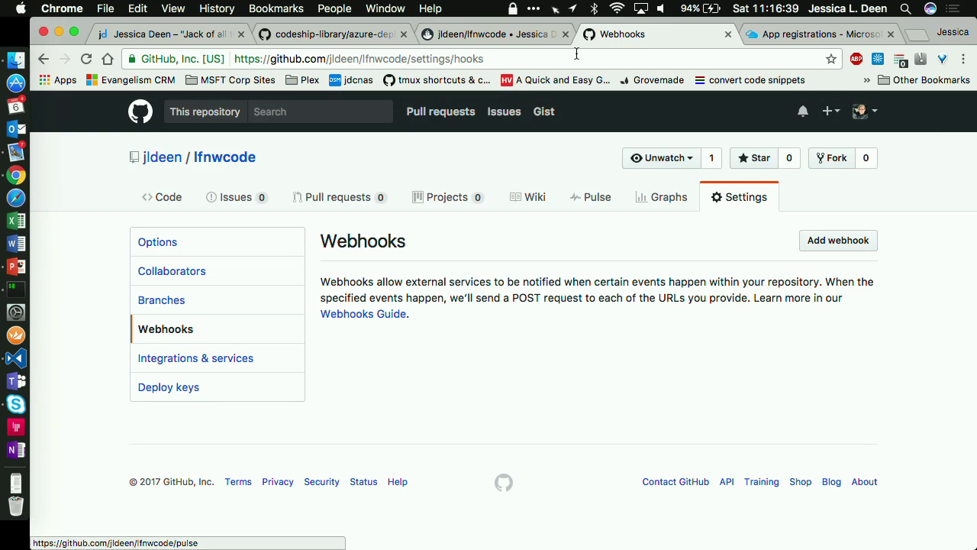
{"action": "left_click", "coordinate": [479, 34]}
{"action": "key", "text": "super+r"}
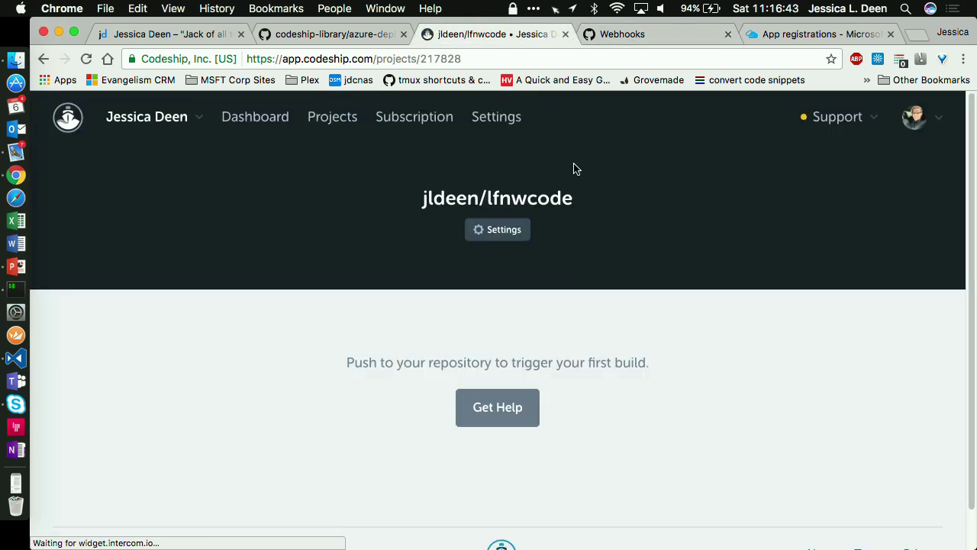
- In lfnwcode's General project settings, set the GitHub account used for repository authentication
{"action": "left_click", "coordinate": [498, 229]}
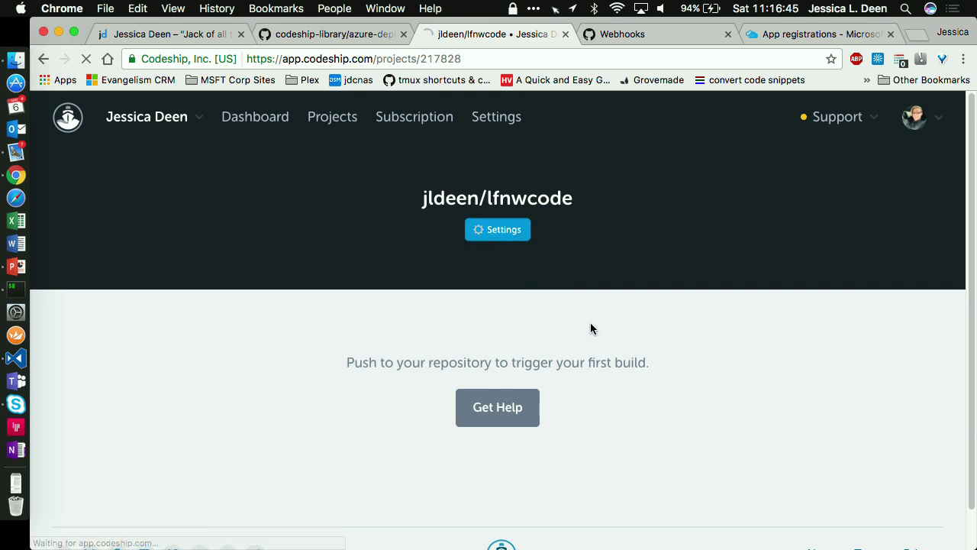
{"action": "scroll", "coordinate": [590, 329], "scroll_direction": "down", "scroll_amount": 5}
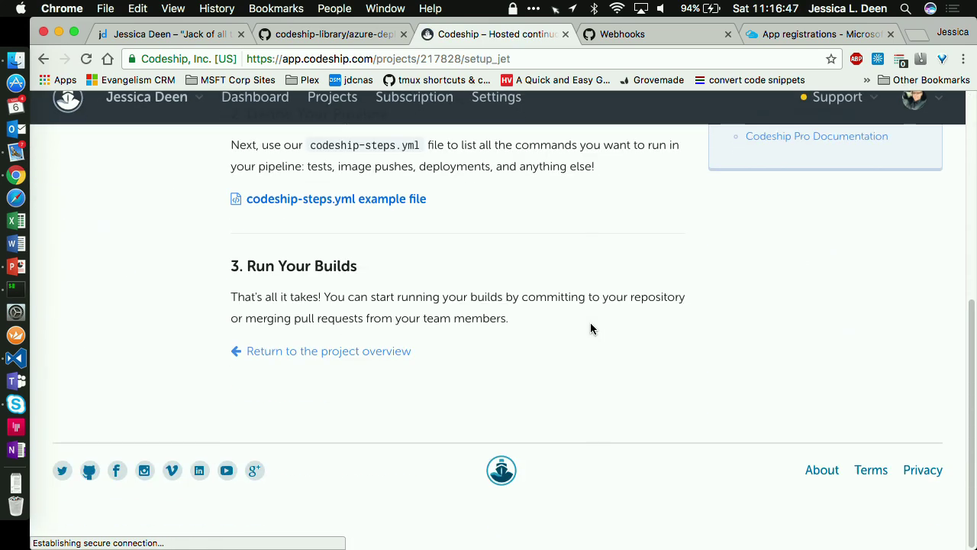
{"action": "left_click", "coordinate": [115, 335]}
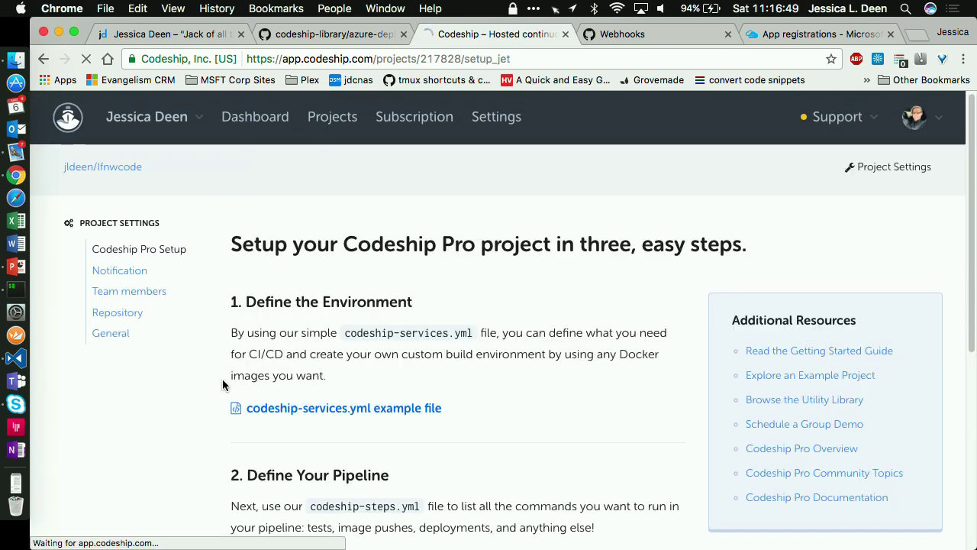
{"action": "scroll", "coordinate": [355, 432], "scroll_direction": "down", "scroll_amount": 10}
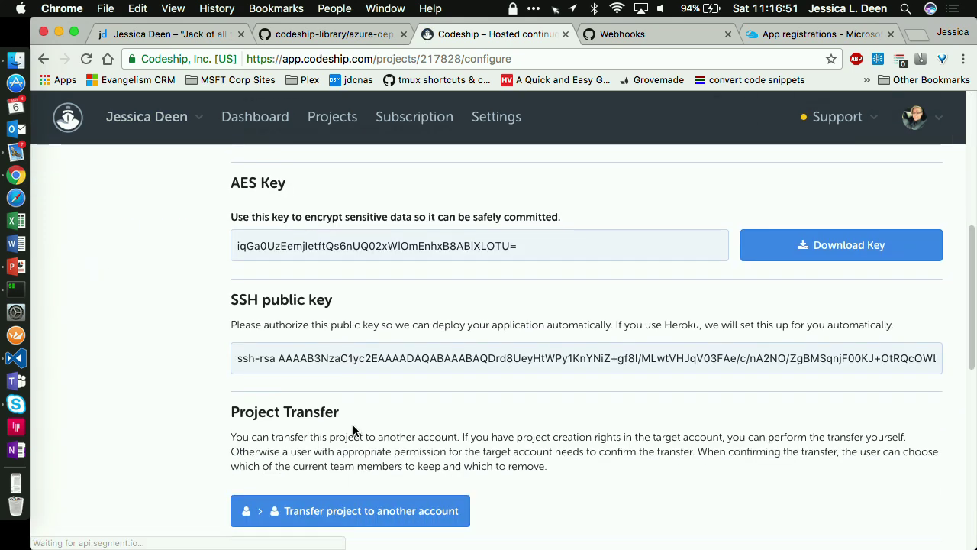
{"action": "scroll", "coordinate": [359, 428], "scroll_direction": "up", "scroll_amount": 10}
{"action": "scroll", "coordinate": [350, 358], "scroll_direction": "down", "scroll_amount": 2}
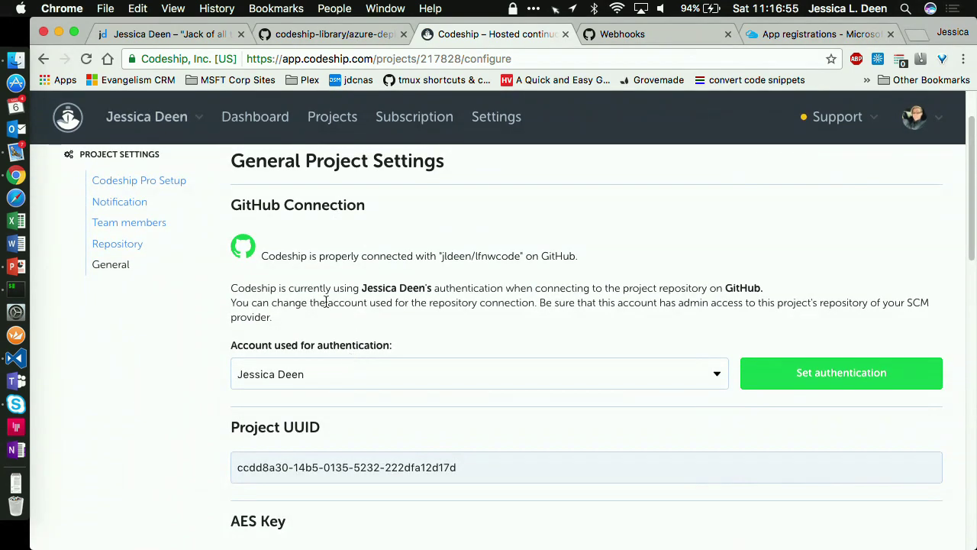
{"action": "left_click", "coordinate": [812, 380]}
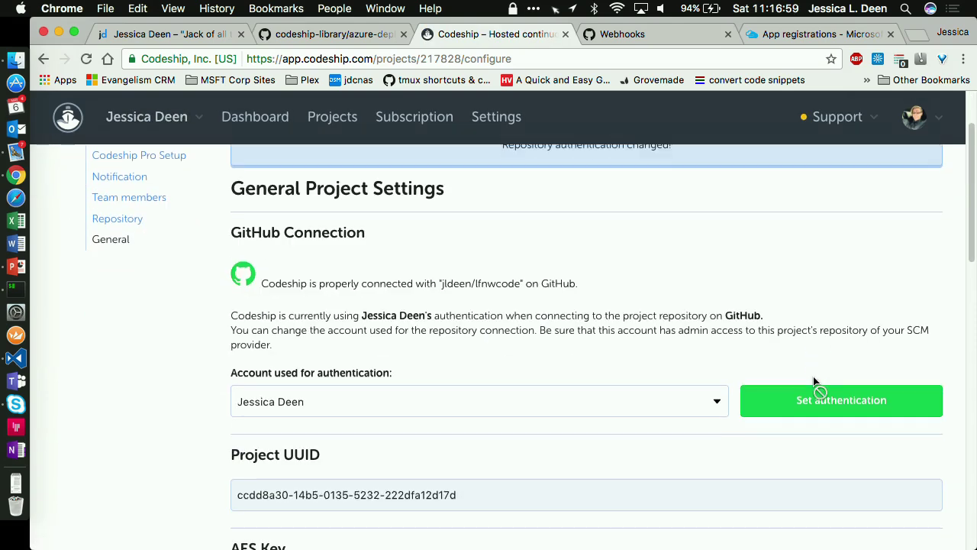
- Return to the lfnwcode project page, then reload the repository's empty GitHub Webhooks settings
{"action": "scroll", "coordinate": [360, 374], "scroll_direction": "down", "scroll_amount": 5}
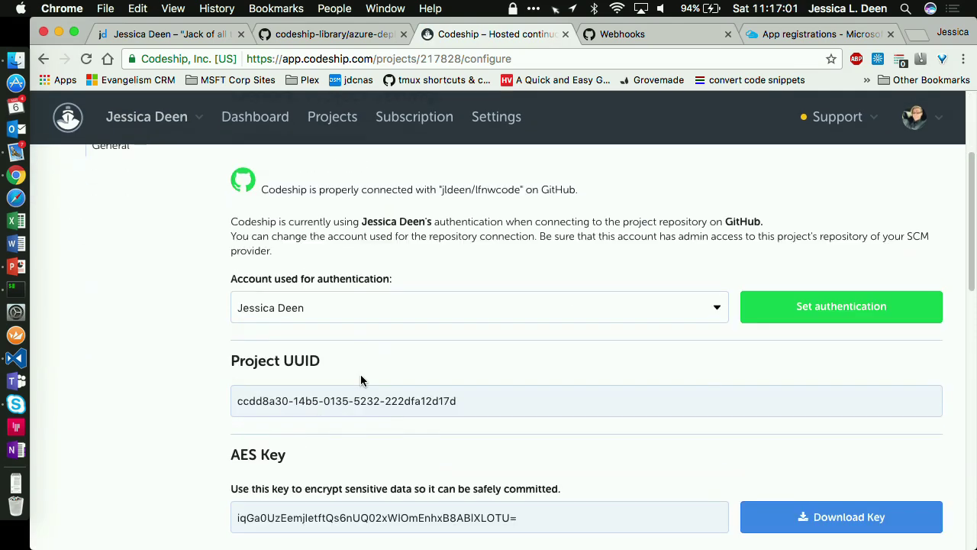
{"action": "scroll", "coordinate": [362, 380], "scroll_direction": "down", "scroll_amount": 5}
{"action": "scroll", "coordinate": [229, 275], "scroll_direction": "up", "scroll_amount": 8}
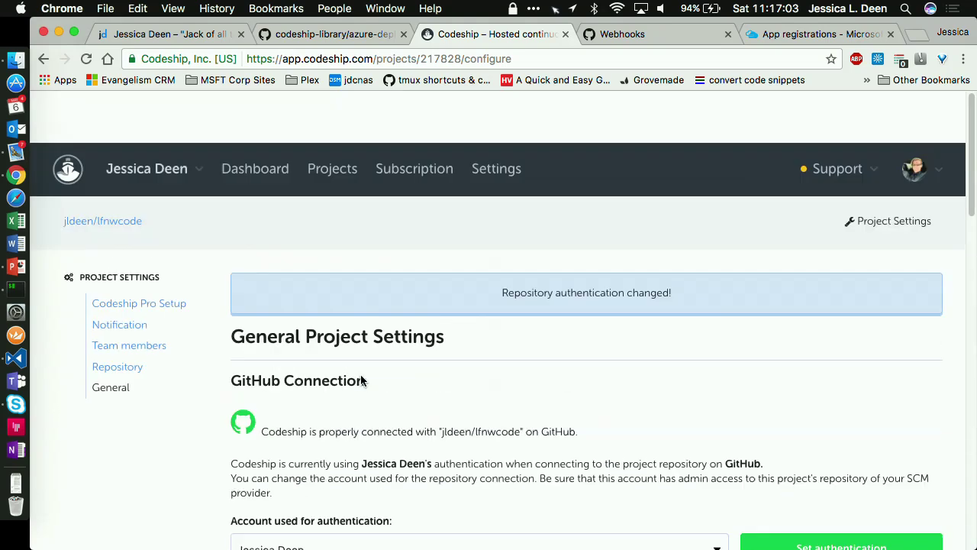
{"action": "left_click", "coordinate": [141, 183]}
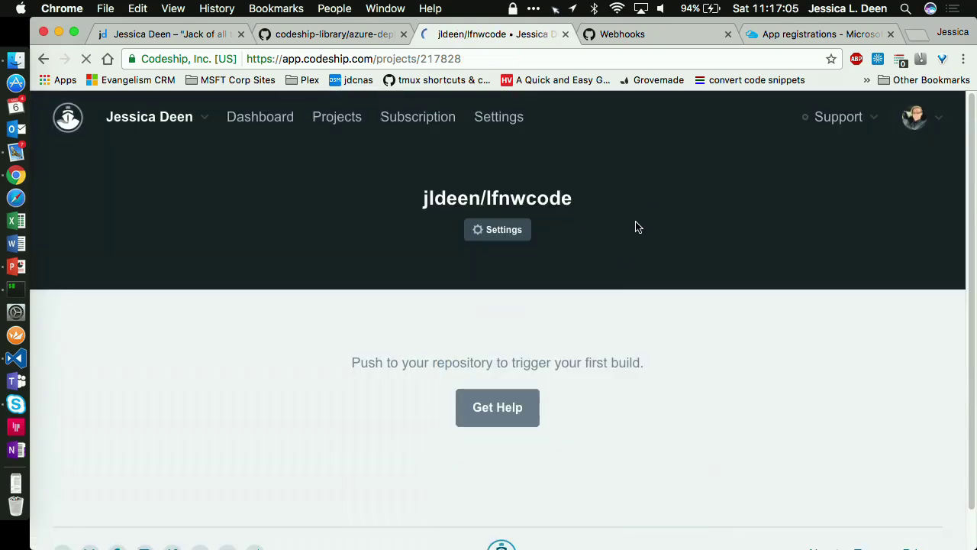
{"action": "left_click", "coordinate": [638, 35]}
{"action": "key", "text": "super+r"}
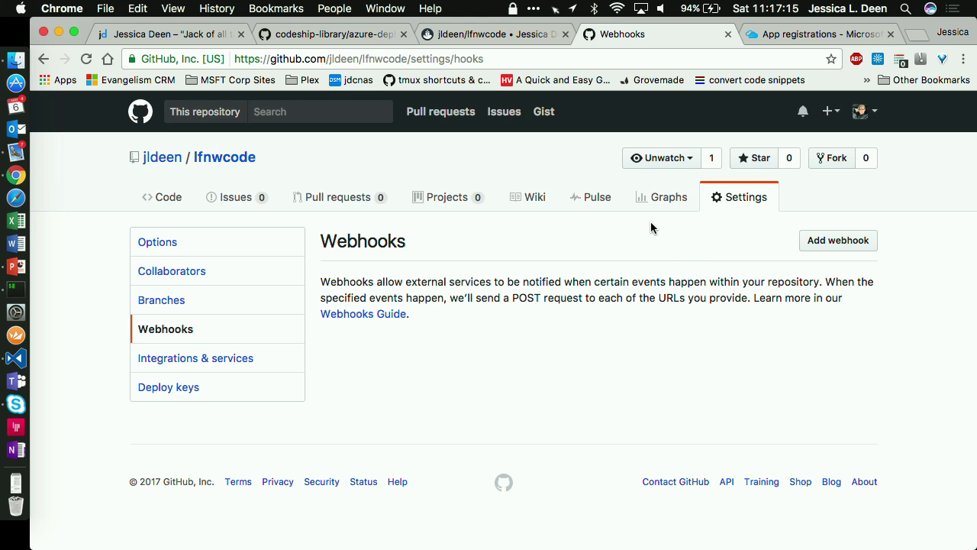
- Go back to the lfnwcode project, check the Support options, then list all four Codeship projects
{"action": "left_click", "coordinate": [497, 35]}
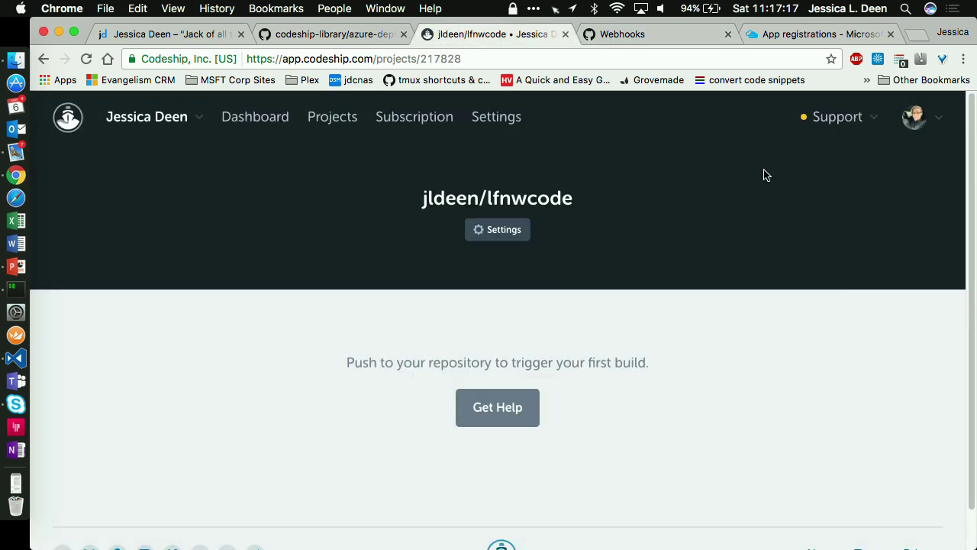
{"action": "left_click", "coordinate": [840, 116]}
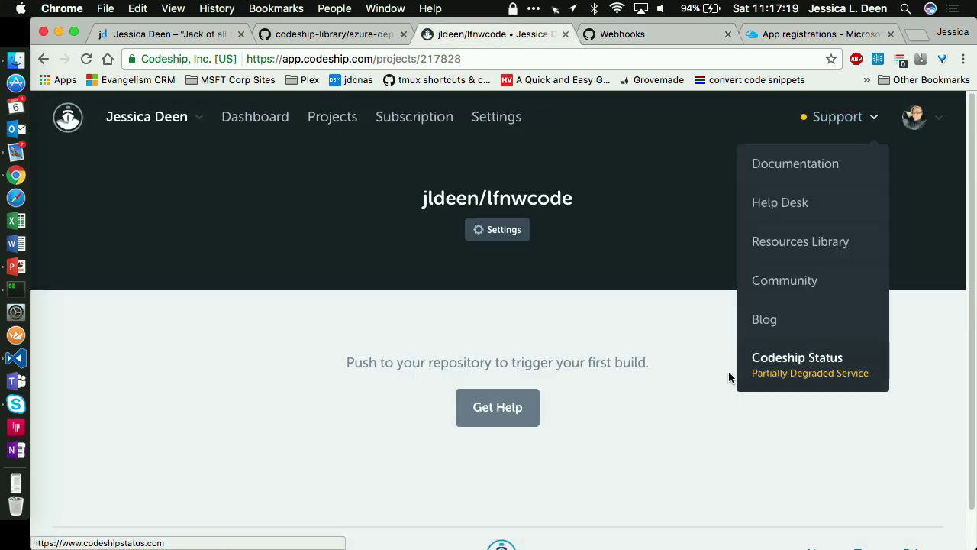
{"action": "left_click", "coordinate": [659, 356]}
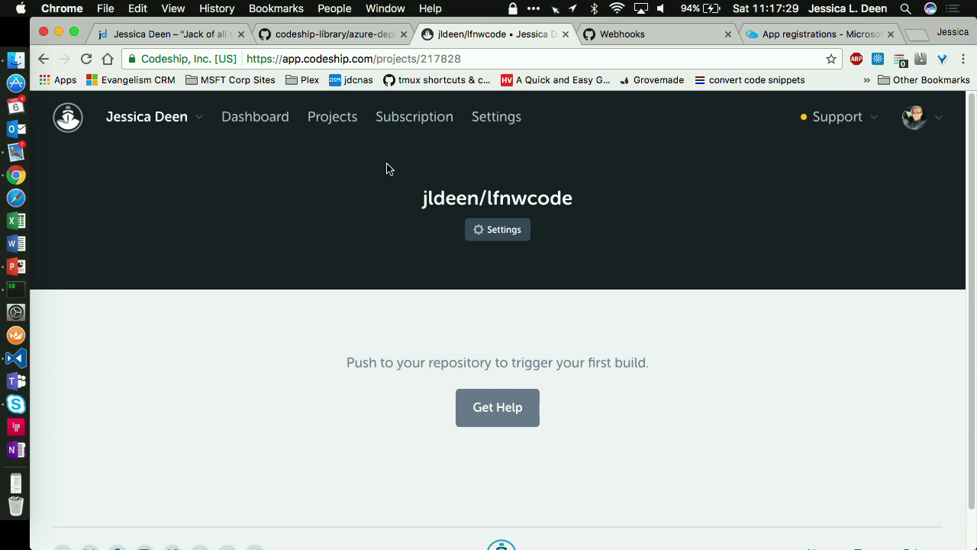
{"action": "left_click", "coordinate": [344, 120]}
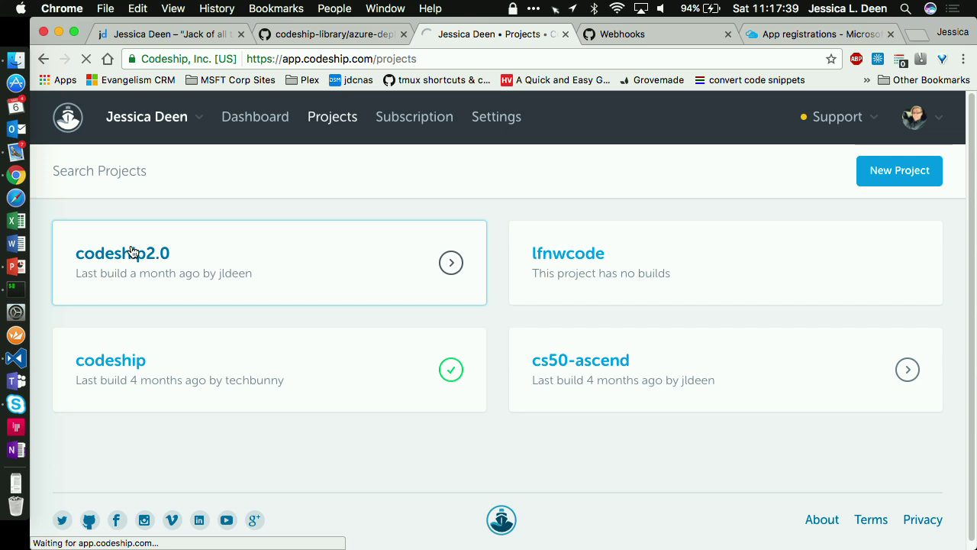
- Load older codeship2.0 builds and trace the failed 'Merge pull request #2' build to its GitHub commit
{"action": "scroll", "coordinate": [334, 350], "scroll_direction": "down", "scroll_amount": 2}
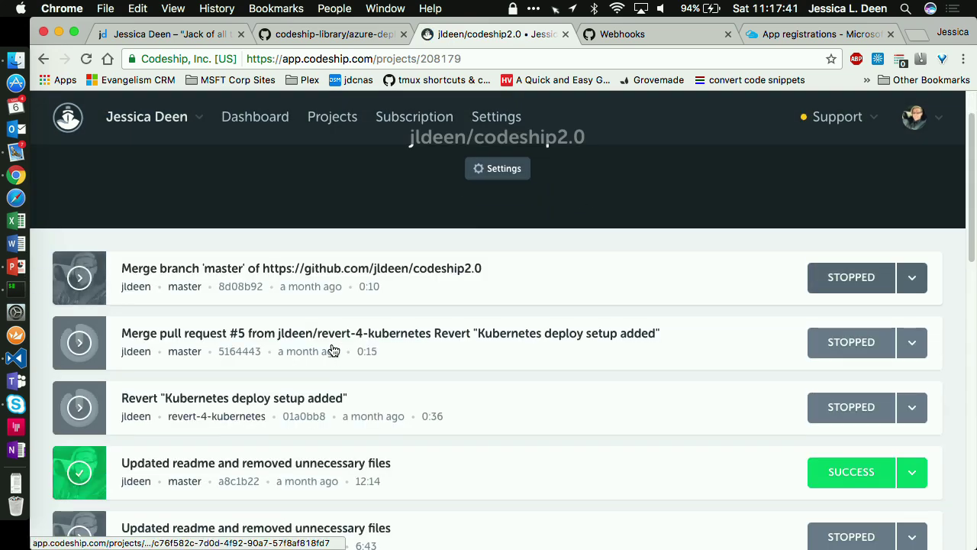
{"action": "scroll", "coordinate": [334, 350], "scroll_direction": "down", "scroll_amount": 4}
{"action": "scroll", "coordinate": [313, 345], "scroll_direction": "up", "scroll_amount": 2}
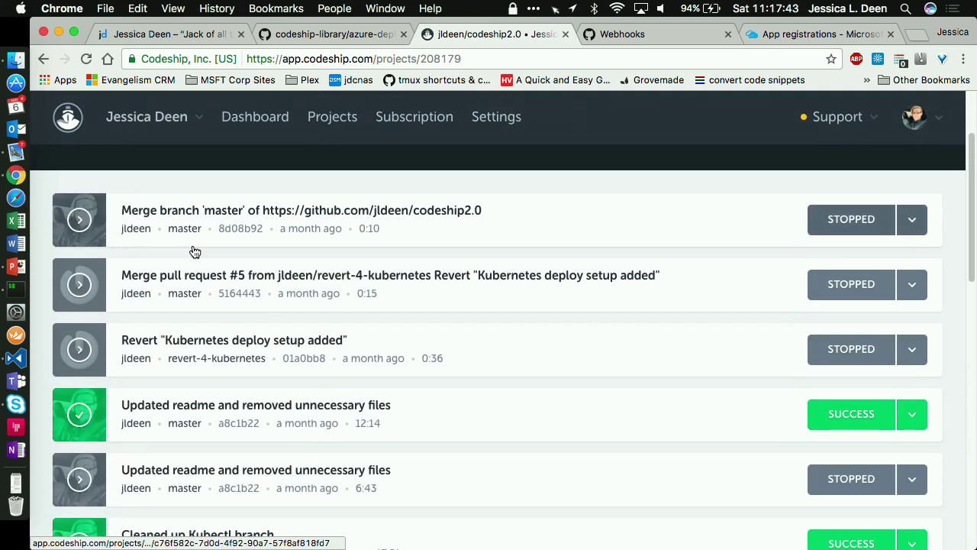
{"action": "scroll", "coordinate": [195, 252], "scroll_direction": "down", "scroll_amount": 10}
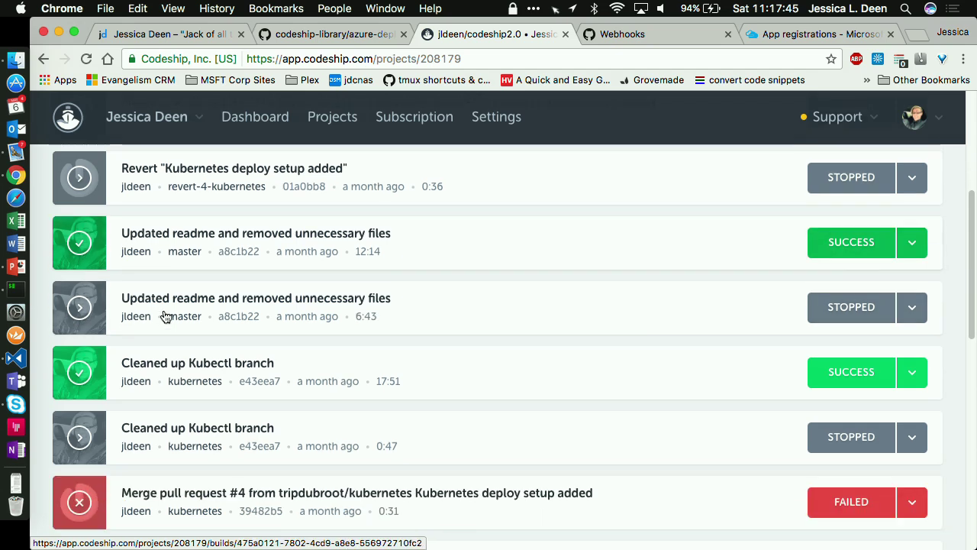
{"action": "scroll", "coordinate": [165, 316], "scroll_direction": "down", "scroll_amount": 10}
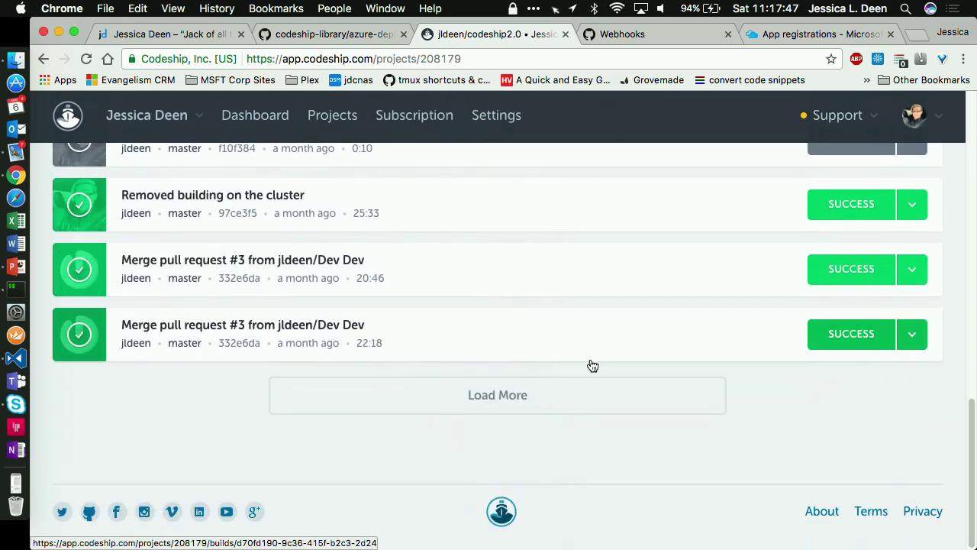
{"action": "left_click", "coordinate": [514, 394]}
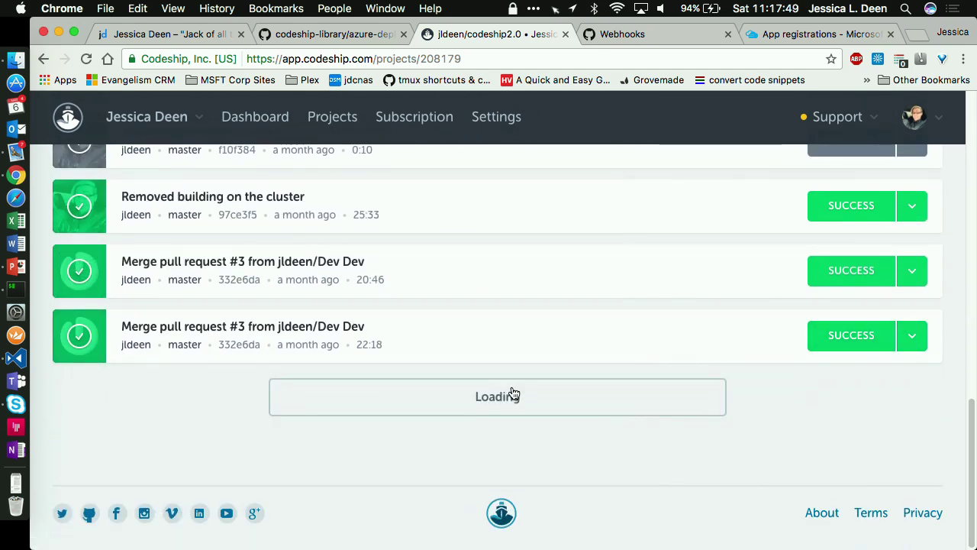
{"action": "scroll", "coordinate": [514, 393], "scroll_direction": "down", "scroll_amount": 11}
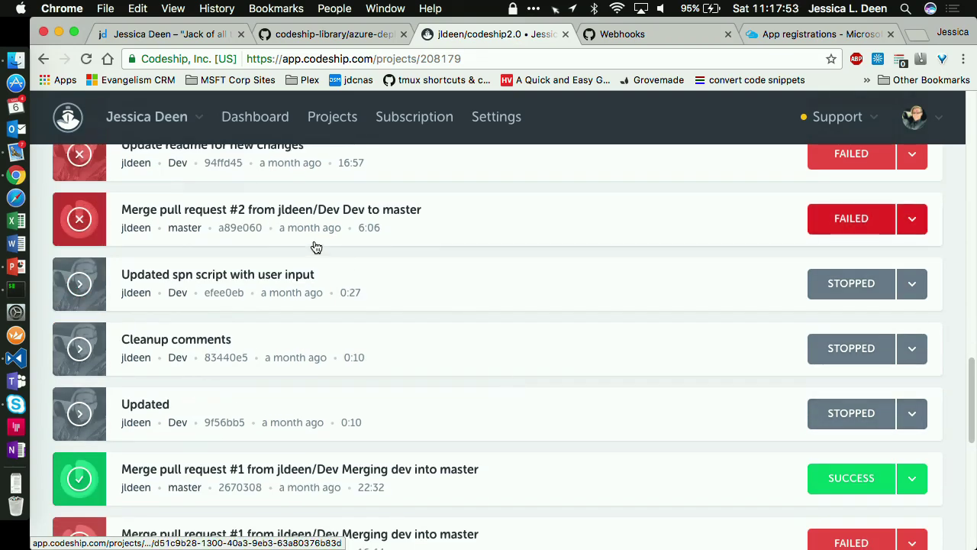
{"action": "left_click", "coordinate": [249, 233]}
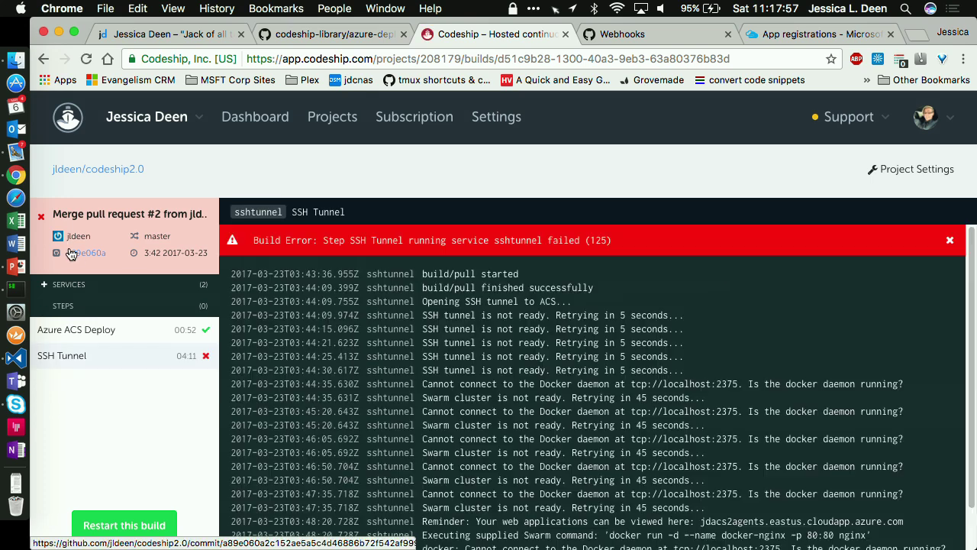
{"action": "left_click", "coordinate": [76, 256]}
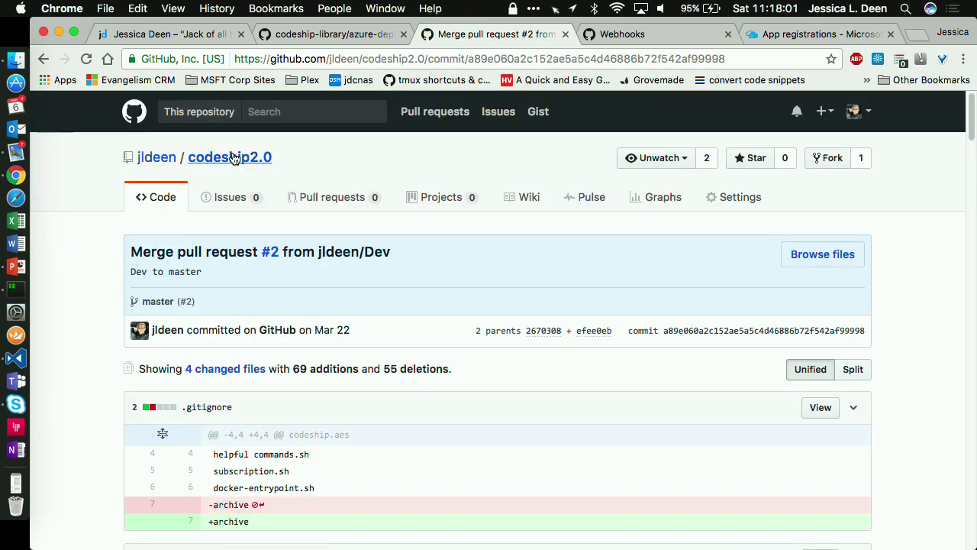
- Browse codeship2.0's 154-commit master history and its build statuses, then return to PowerPoint
{"action": "left_click", "coordinate": [238, 163]}
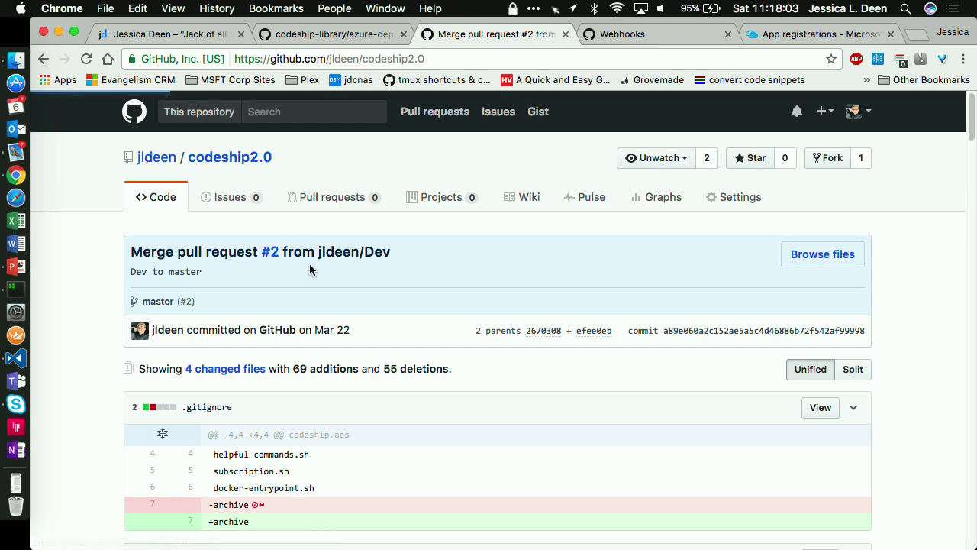
{"action": "scroll", "coordinate": [343, 422], "scroll_direction": "down", "scroll_amount": 15}
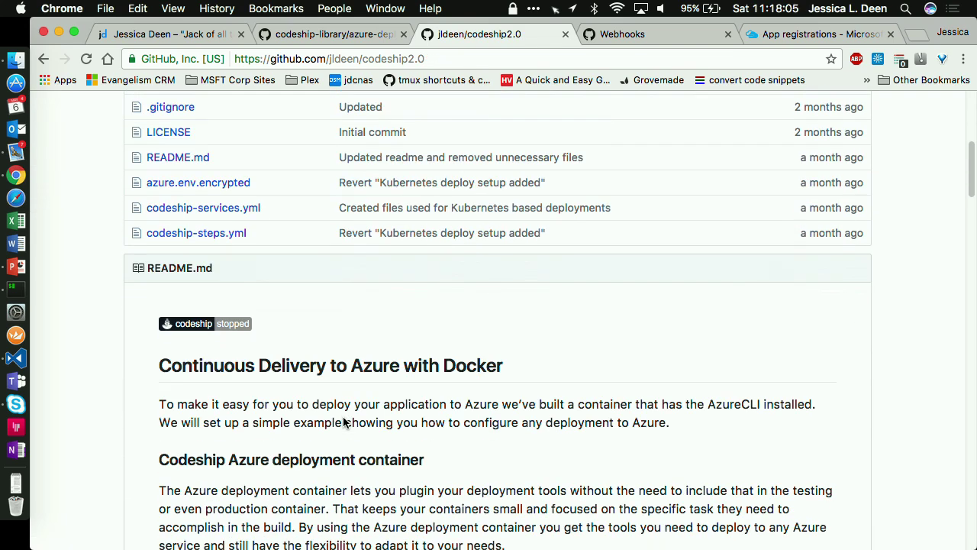
{"action": "scroll", "coordinate": [343, 422], "scroll_direction": "up", "scroll_amount": 15}
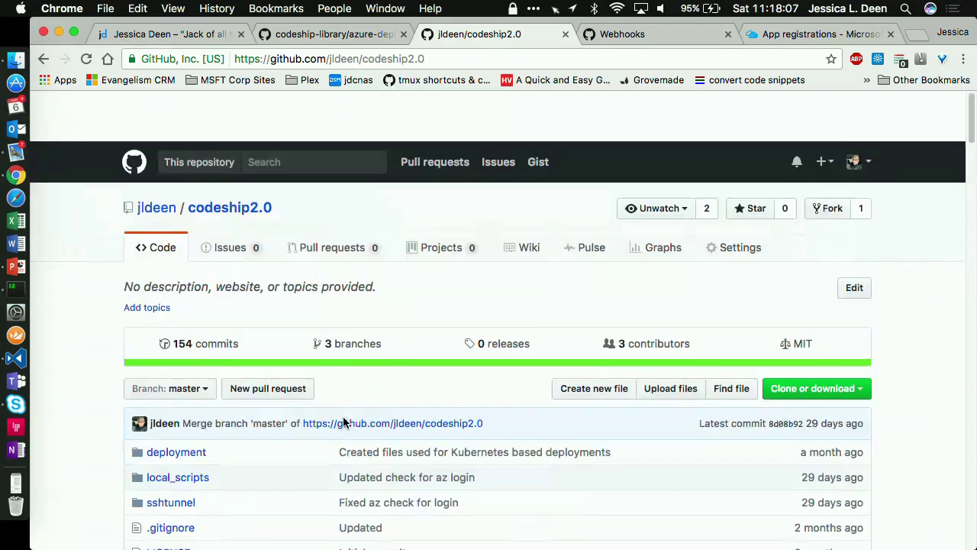
{"action": "left_click", "coordinate": [215, 296]}
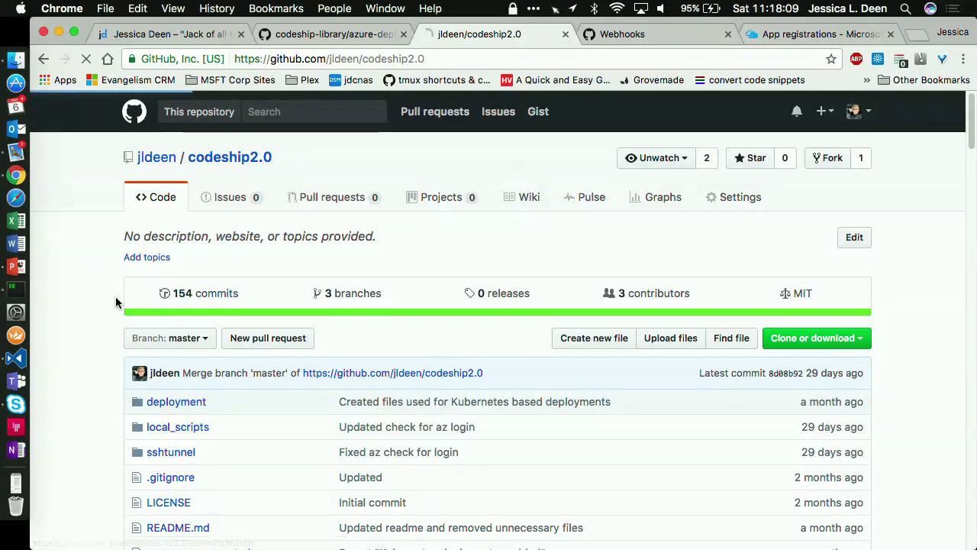
{"action": "scroll", "coordinate": [116, 303], "scroll_direction": "down", "scroll_amount": 3}
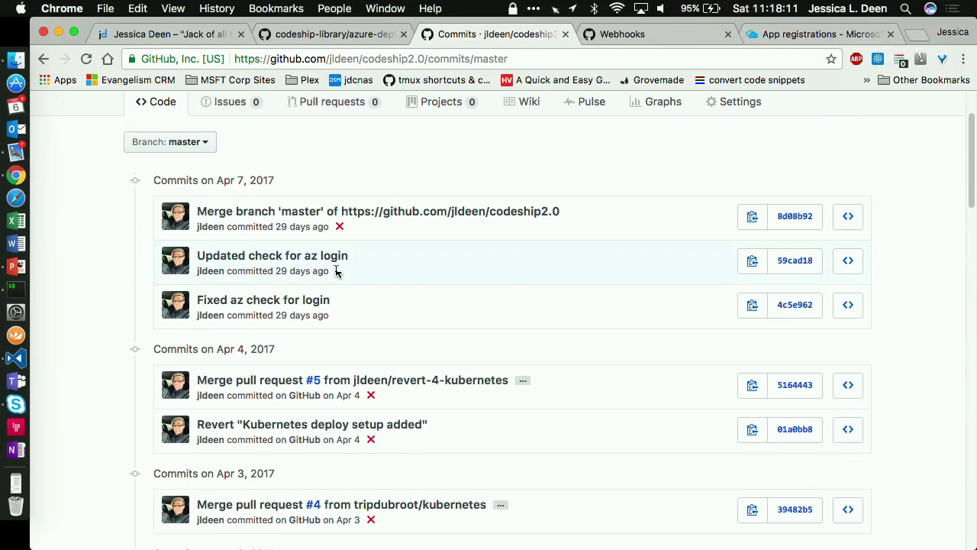
{"action": "scroll", "coordinate": [395, 281], "scroll_direction": "down", "scroll_amount": 6}
{"action": "scroll", "coordinate": [393, 284], "scroll_direction": "down", "scroll_amount": 12}
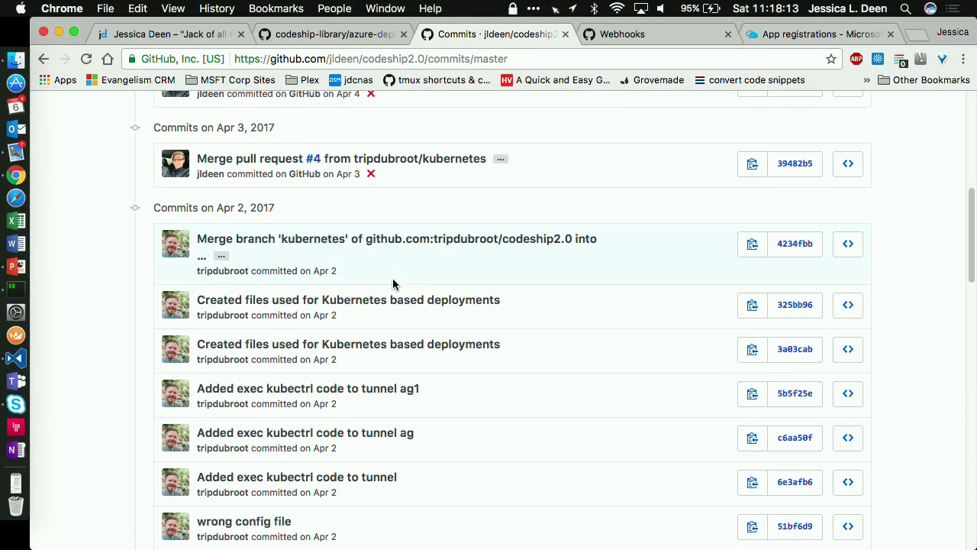
{"action": "scroll", "coordinate": [394, 284], "scroll_direction": "down", "scroll_amount": 8}
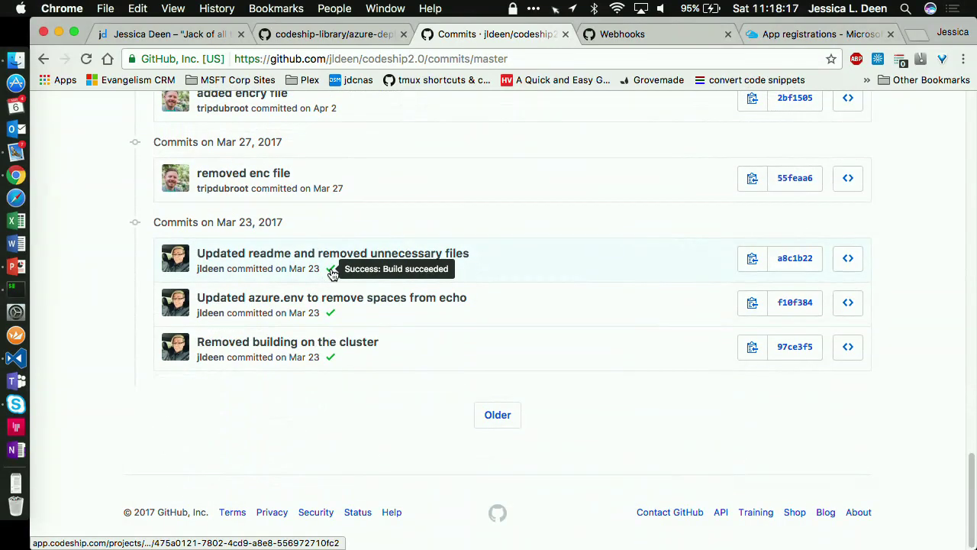
{"action": "scroll", "coordinate": [333, 275], "scroll_direction": "up", "scroll_amount": 20}
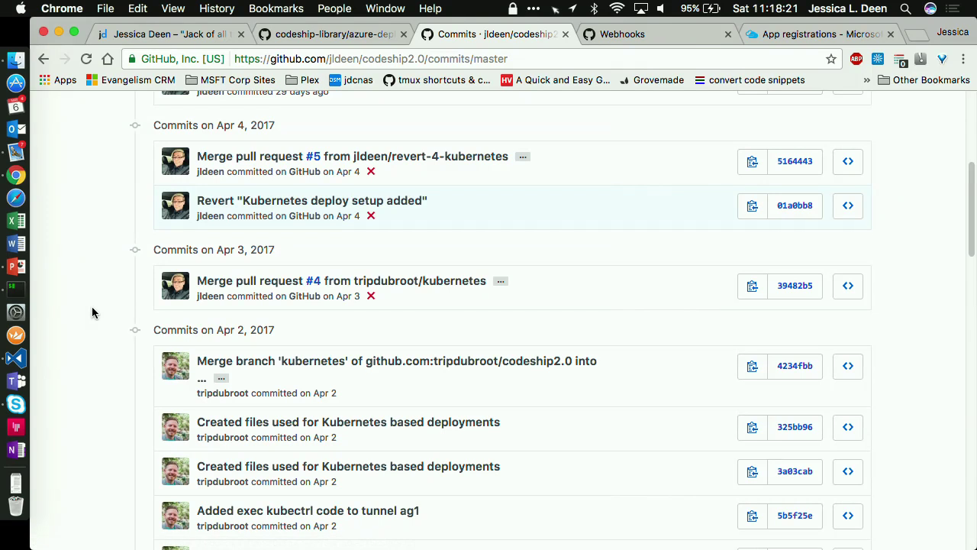
{"action": "left_click", "coordinate": [15, 266]}
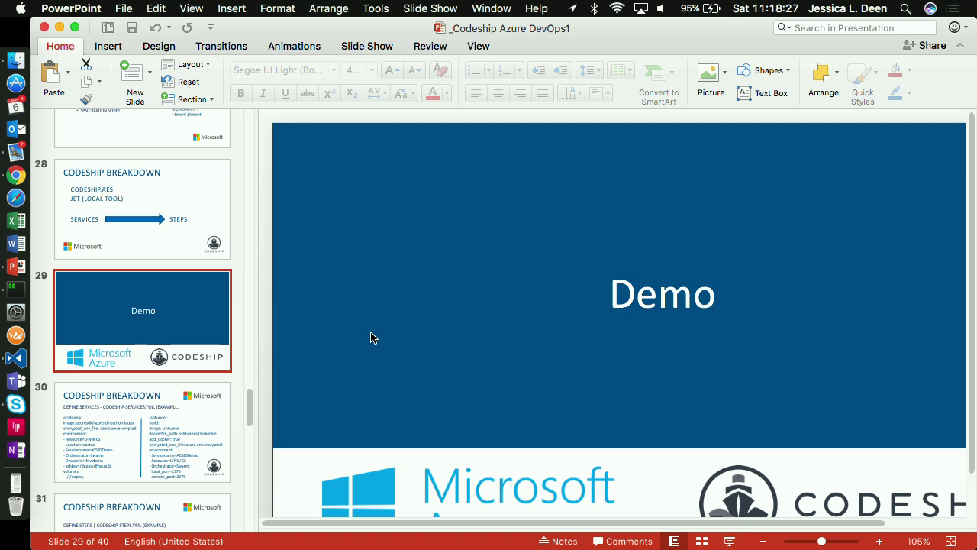
- Start the slide show from slide 29, the Demo slide, and step to the adjacent slide
{"action": "key", "text": "super+shift+Return"}
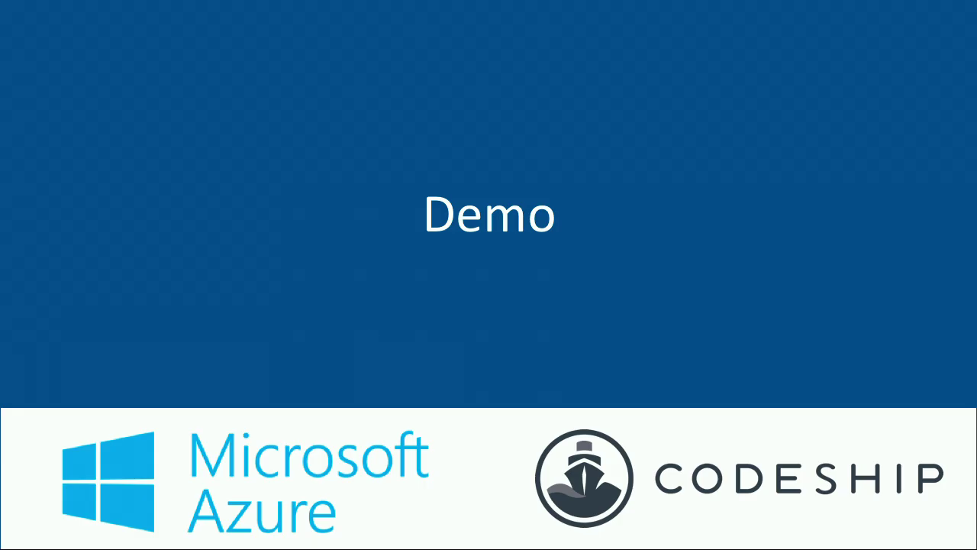
{"action": "key", "text": "Left"}
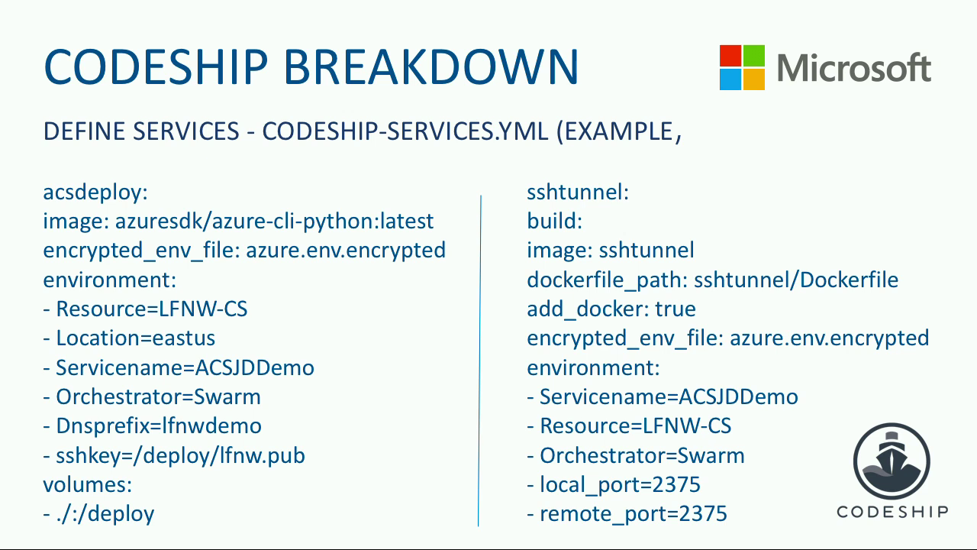
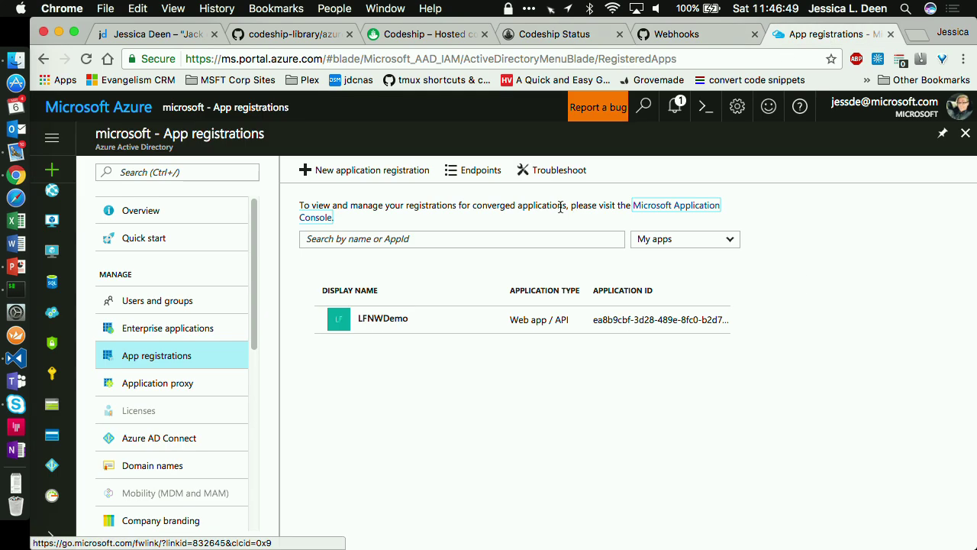
- Scroll the portal page back up to bring the resource groups list into view
{"action": "scroll", "coordinate": [52, 243], "scroll_direction": "up", "scroll_amount": 3}
- List the five Visual Studio Enterprise resource groups and select LFNW-CS
{"action": "left_click", "coordinate": [57, 227]}
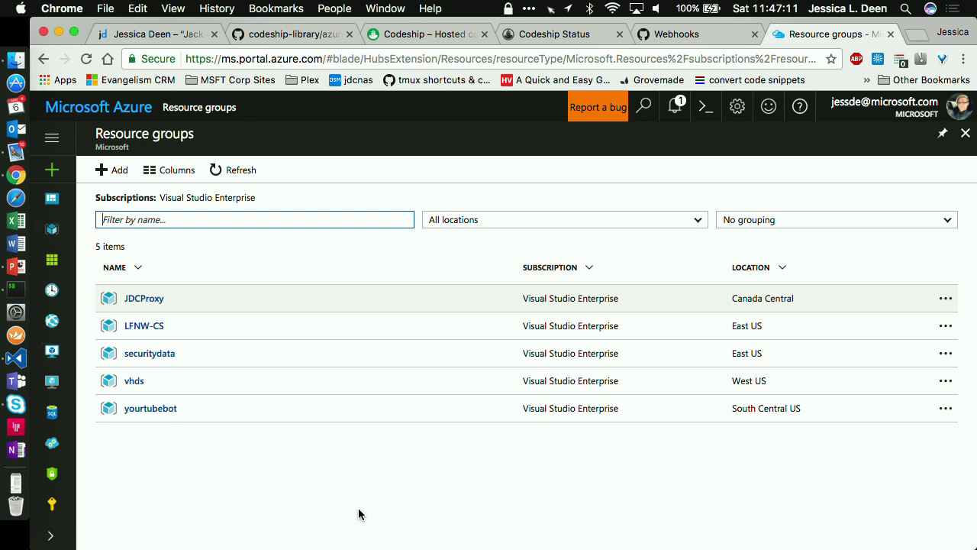
{"action": "left_click", "coordinate": [145, 326]}
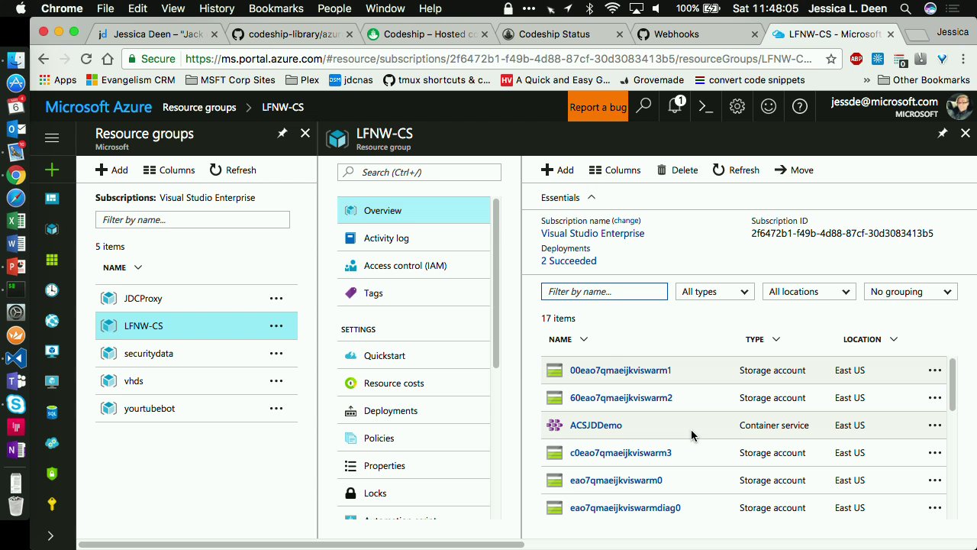
- Scroll through LFNW-CS's 17 swarm resources, then select the yourtubebot resource group
{"action": "scroll", "coordinate": [692, 434], "scroll_direction": "down", "scroll_amount": 2}
{"action": "scroll", "coordinate": [692, 434], "scroll_direction": "up", "scroll_amount": 2}
{"action": "scroll", "coordinate": [763, 389], "scroll_direction": "down", "scroll_amount": 1}
{"action": "scroll", "coordinate": [764, 389], "scroll_direction": "down", "scroll_amount": 5}
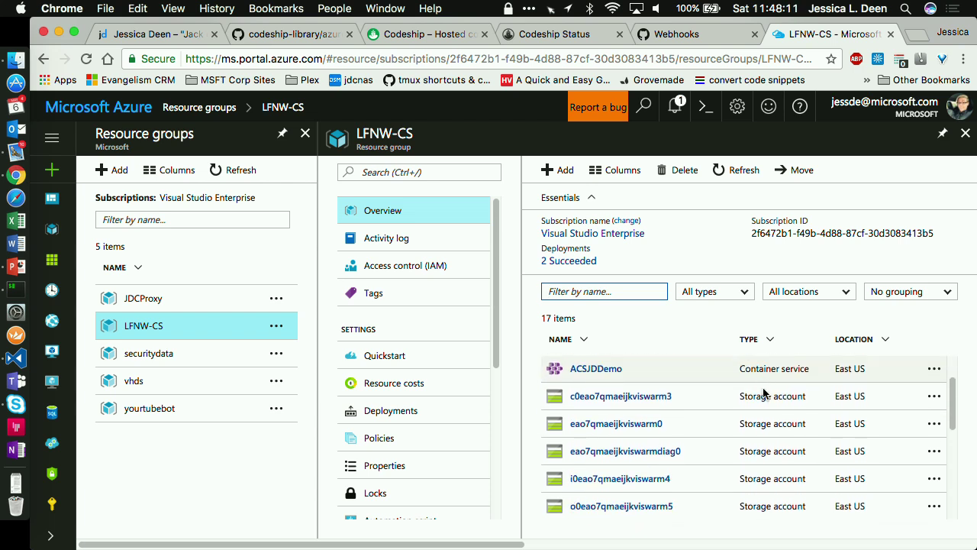
{"action": "scroll", "coordinate": [763, 389], "scroll_direction": "down", "scroll_amount": 3}
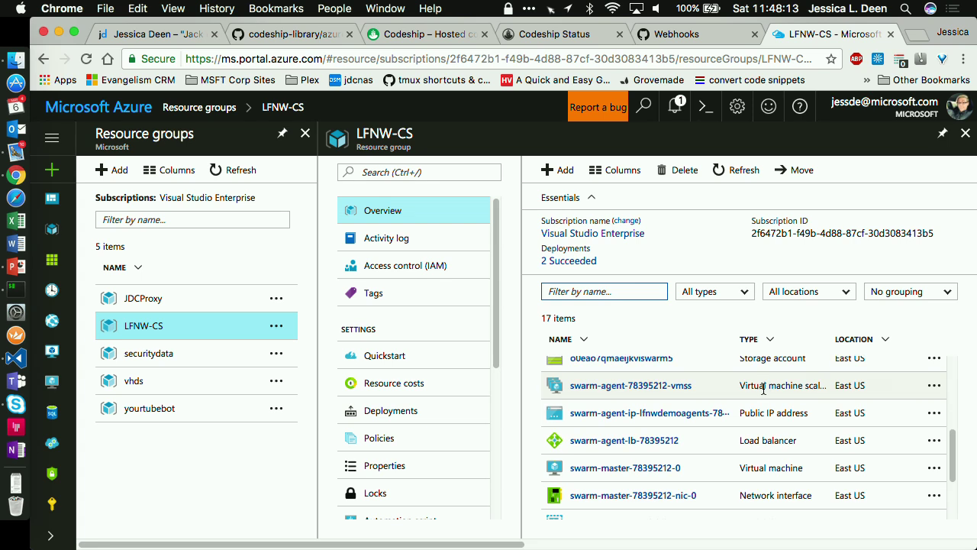
{"action": "scroll", "coordinate": [764, 389], "scroll_direction": "down", "scroll_amount": 3}
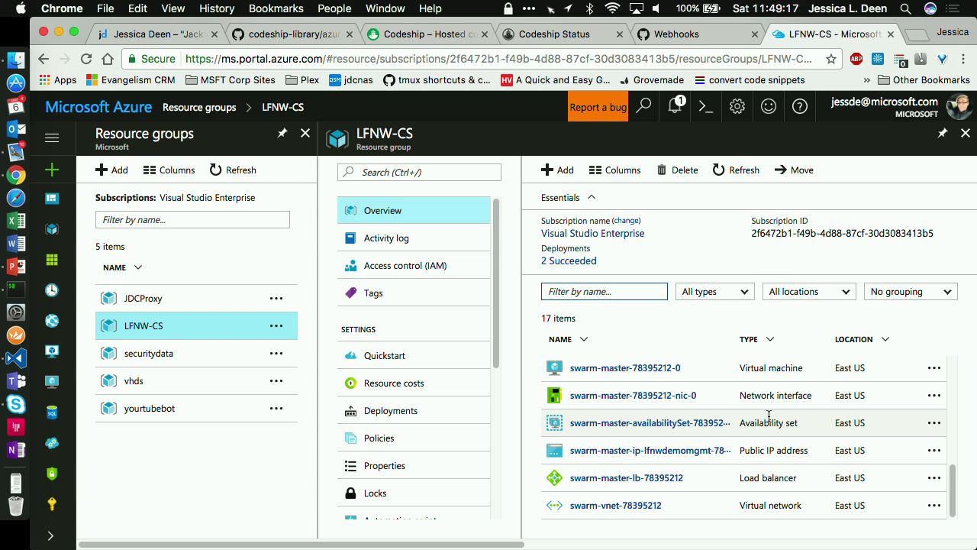
{"action": "left_click", "coordinate": [203, 413]}
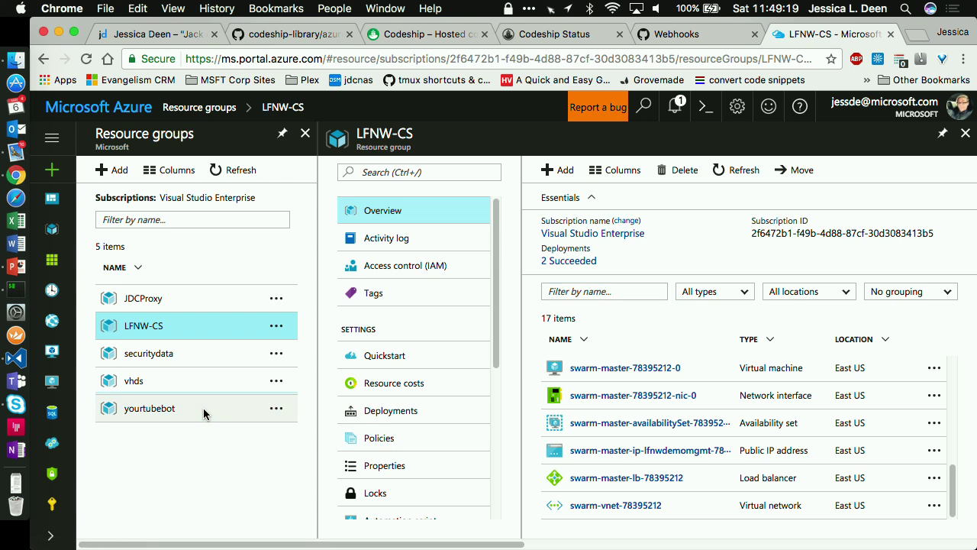
- Open the yourtubebot resource group and show its Deployments history page
{"action": "left_click", "coordinate": [145, 413]}
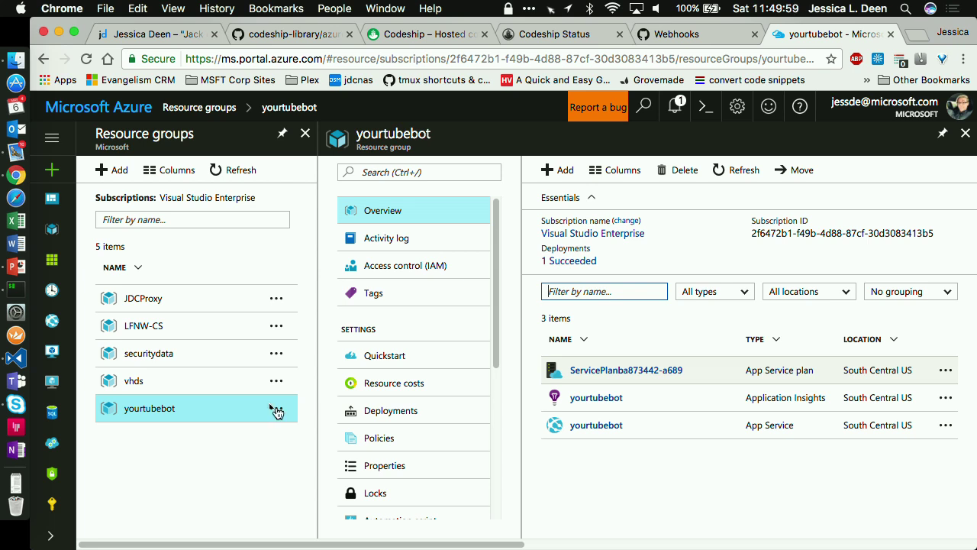
{"action": "left_click", "coordinate": [400, 419]}
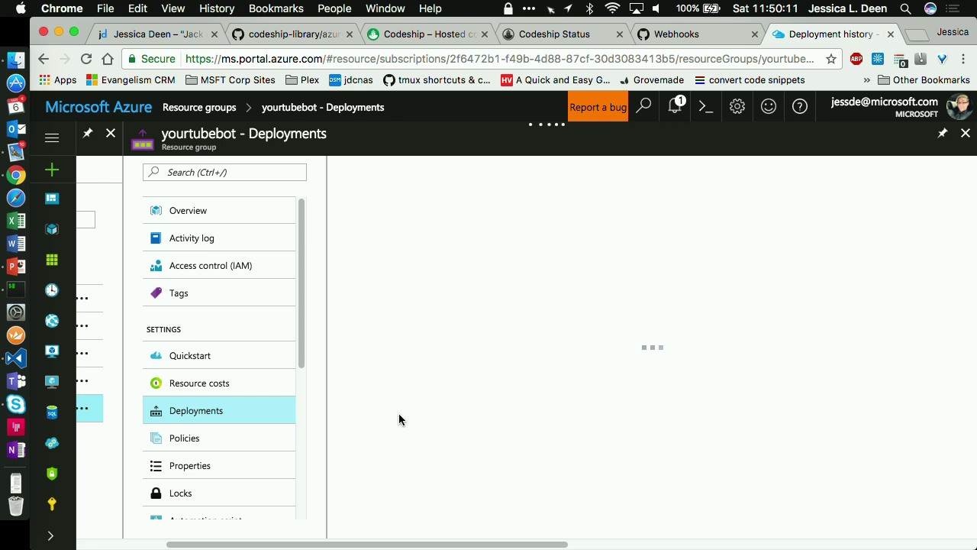
- In a new tab, load yourtubebot.azurewebsites.net, correcting an accidental youtube.com autocomplete
{"action": "key", "text": "super+t"}
{"action": "type", "text": "youtube.com"}
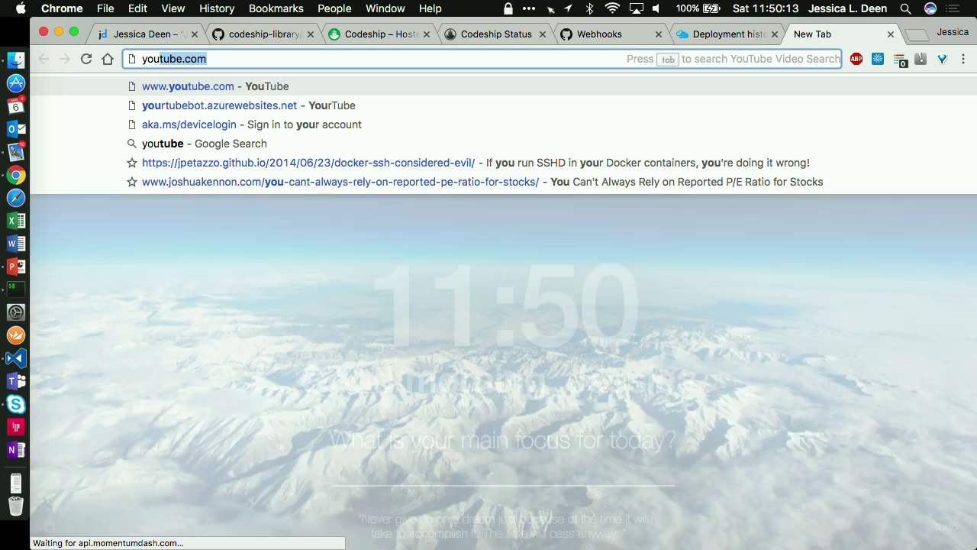
{"action": "key", "text": "Return"}
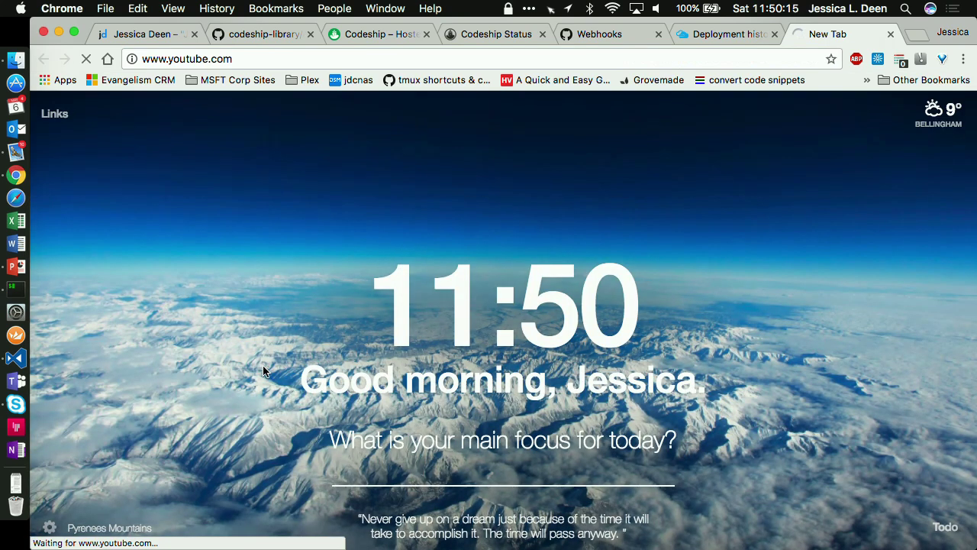
{"action": "left_click", "coordinate": [251, 54]}
{"action": "type", "text": "you"}
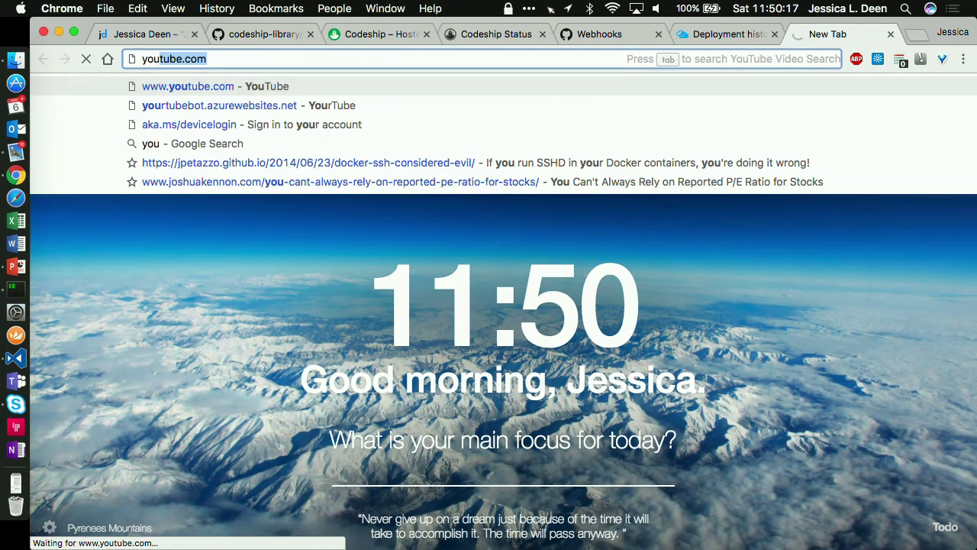
{"action": "key", "text": "Down"}
{"action": "key", "text": "Down"}
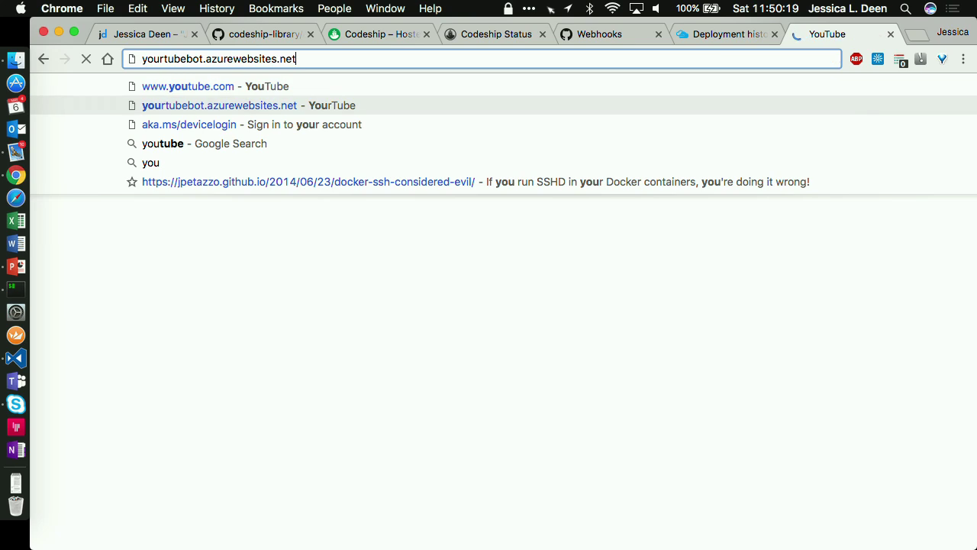
{"action": "key", "text": "Return"}
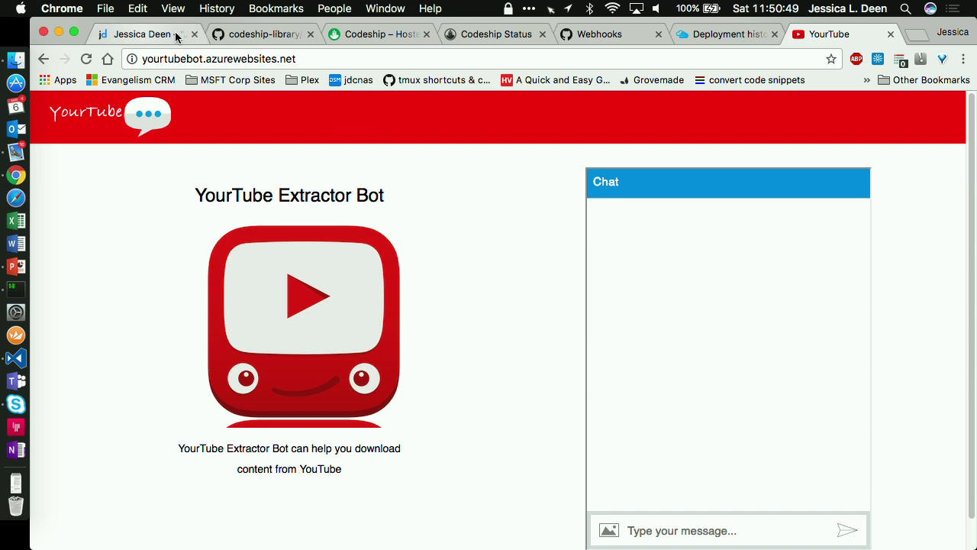
- Open azure_deploy.sh from the deployment folder of the azure-deployment repository
{"action": "left_click", "coordinate": [228, 38]}
{"action": "scroll", "coordinate": [437, 297], "scroll_direction": "down", "scroll_amount": 1}
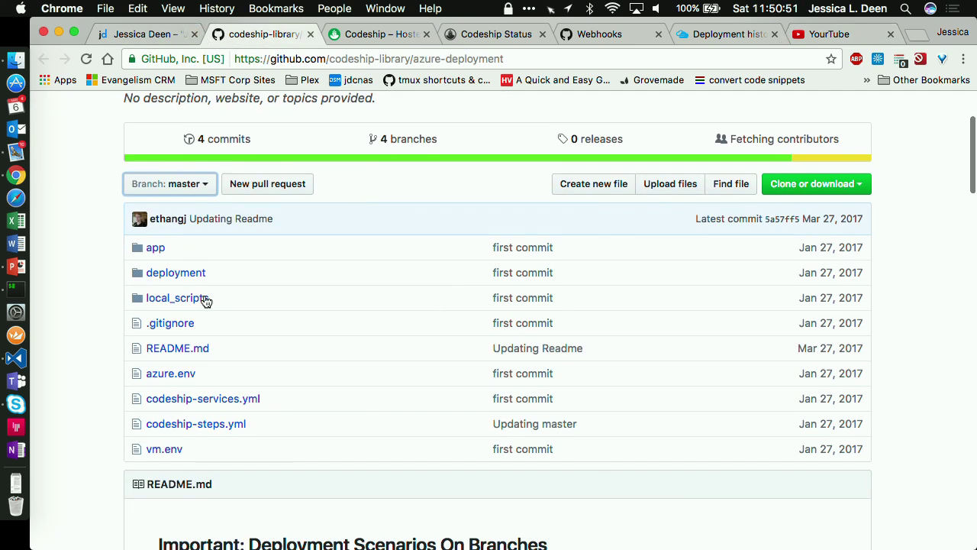
{"action": "left_click", "coordinate": [193, 277]}
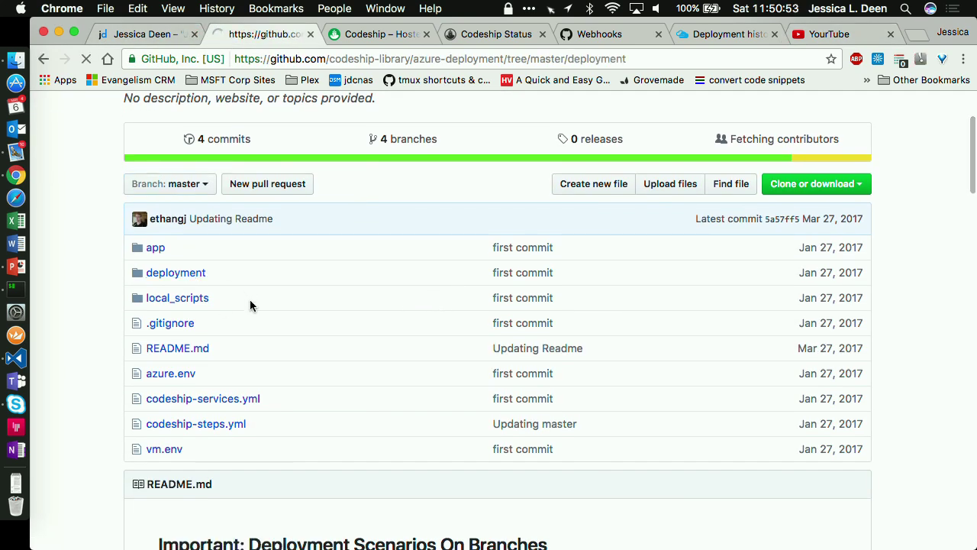
{"action": "left_click", "coordinate": [199, 327]}
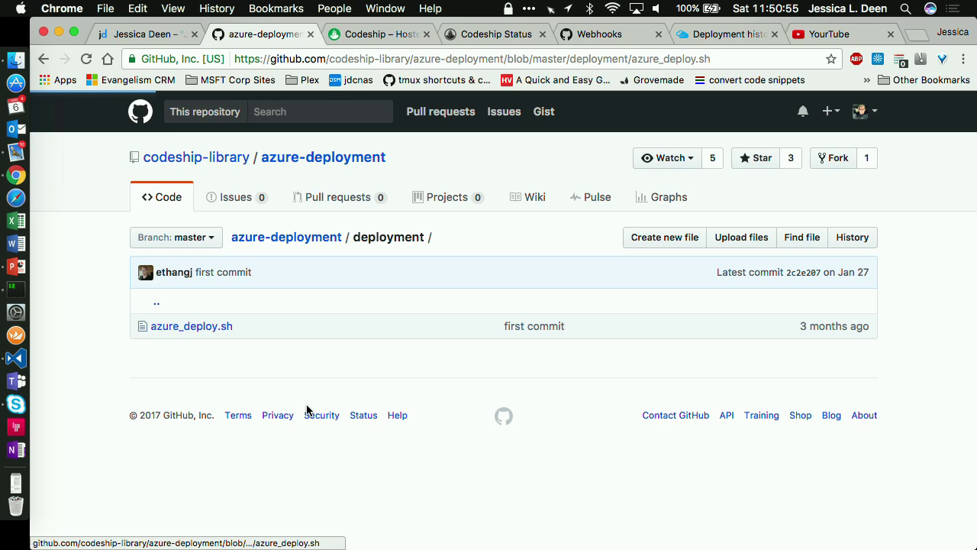
- Highlight the template URL on line 9 of azure_deploy.sh
{"action": "scroll", "coordinate": [343, 419], "scroll_direction": "down", "scroll_amount": 2}
{"action": "scroll", "coordinate": [344, 419], "scroll_direction": "down", "scroll_amount": 4}
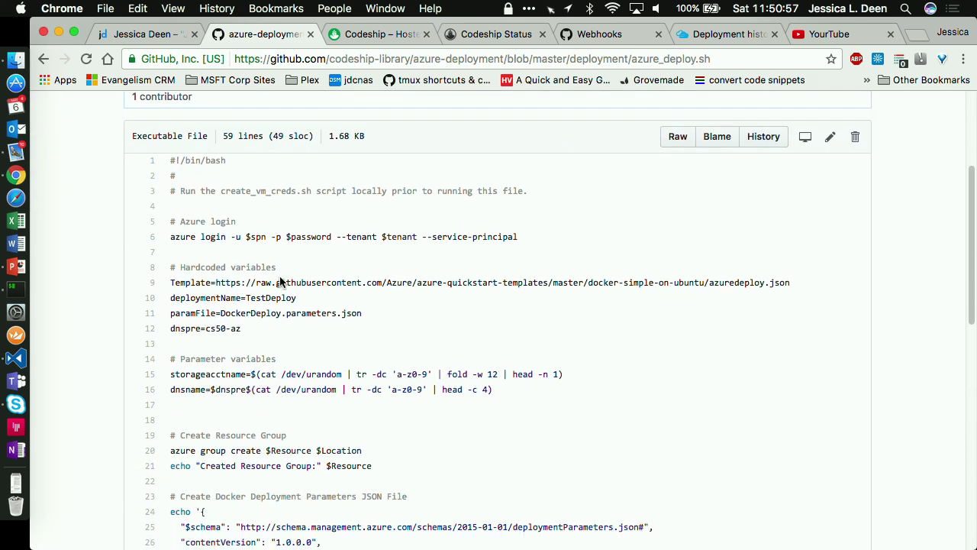
{"action": "left_click_drag", "start_coordinate": [306, 245], "coordinate": [827, 250]}
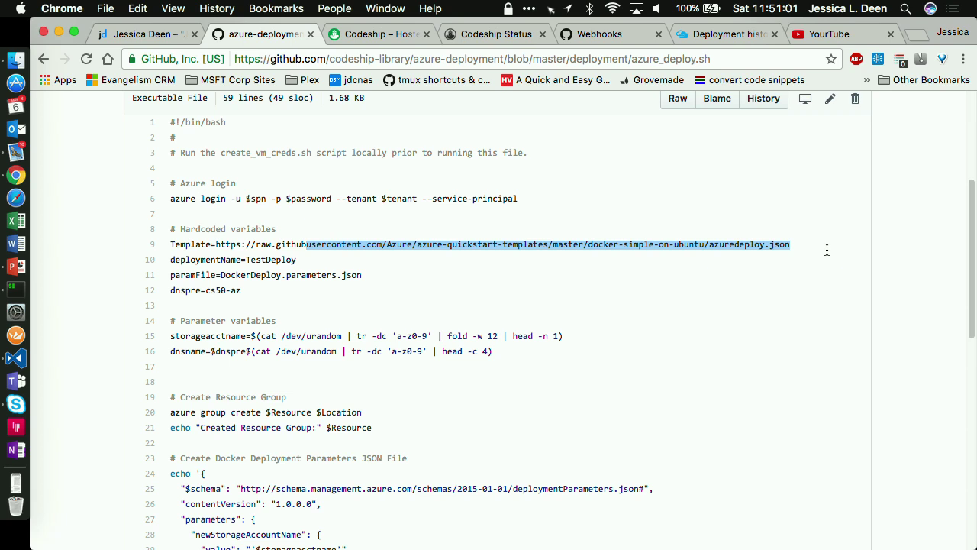